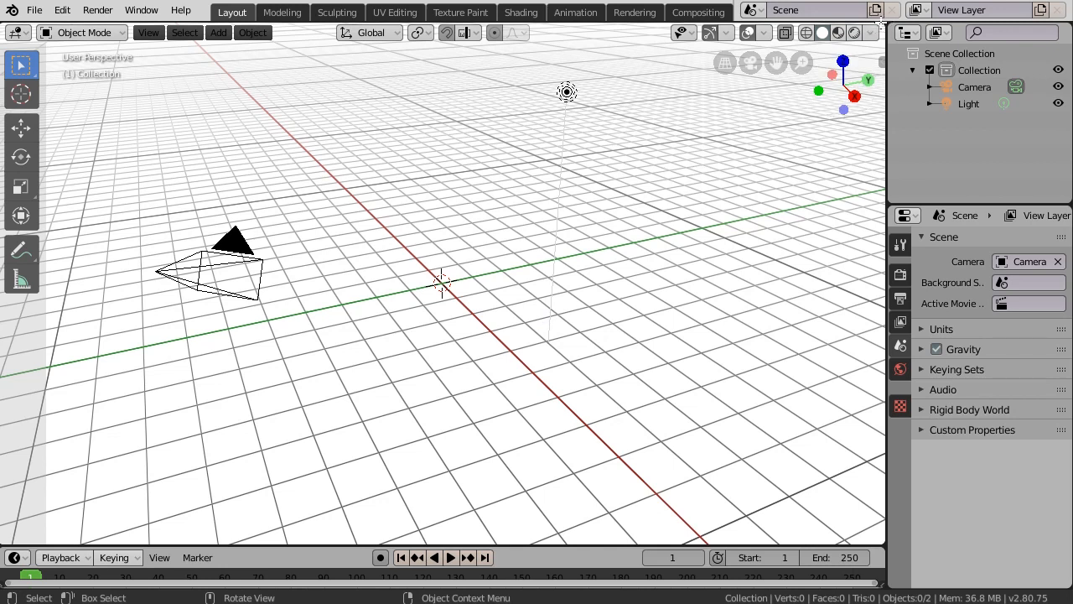
Split the 3D viewport into two side-by-side views and set the second one to the front orthographic view.
{"action": "left_click_drag", "start_coordinate": [882, 24], "coordinate": [446, 55]}
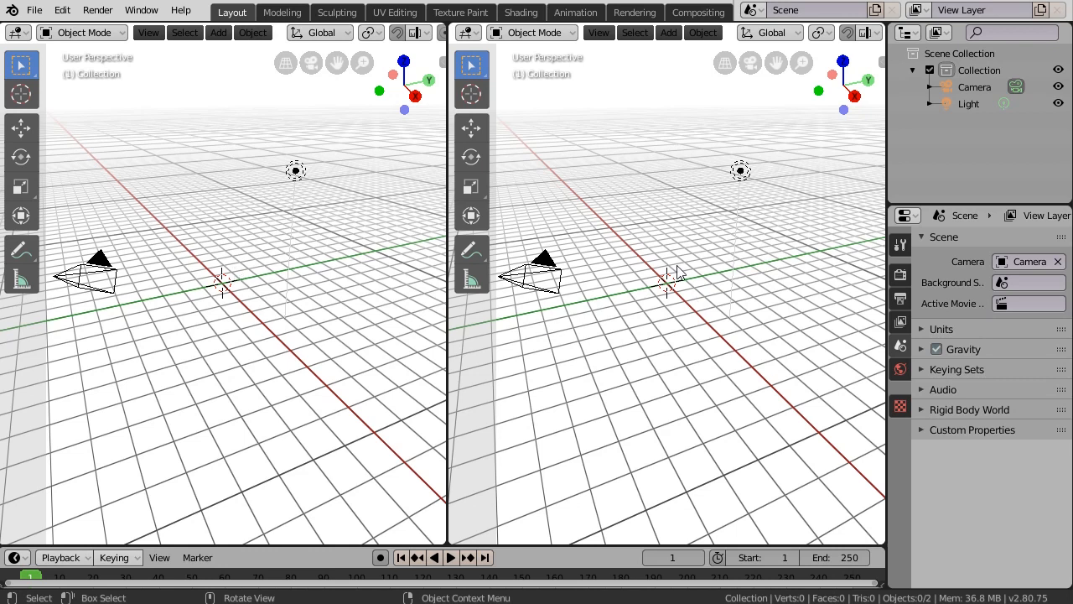
{"action": "key", "text": "KP_1"}
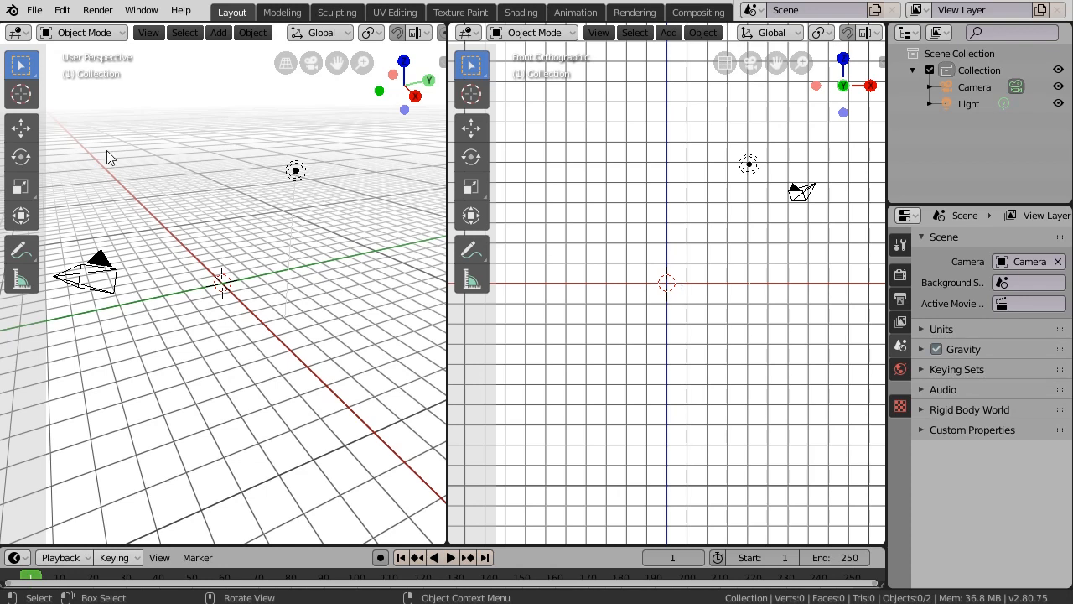
Bring TOPOLOGY de FACE+etapes couleurs.png from the file browser into the front view as a reference image near the origin.
{"action": "key", "text": "alt+Tab"}
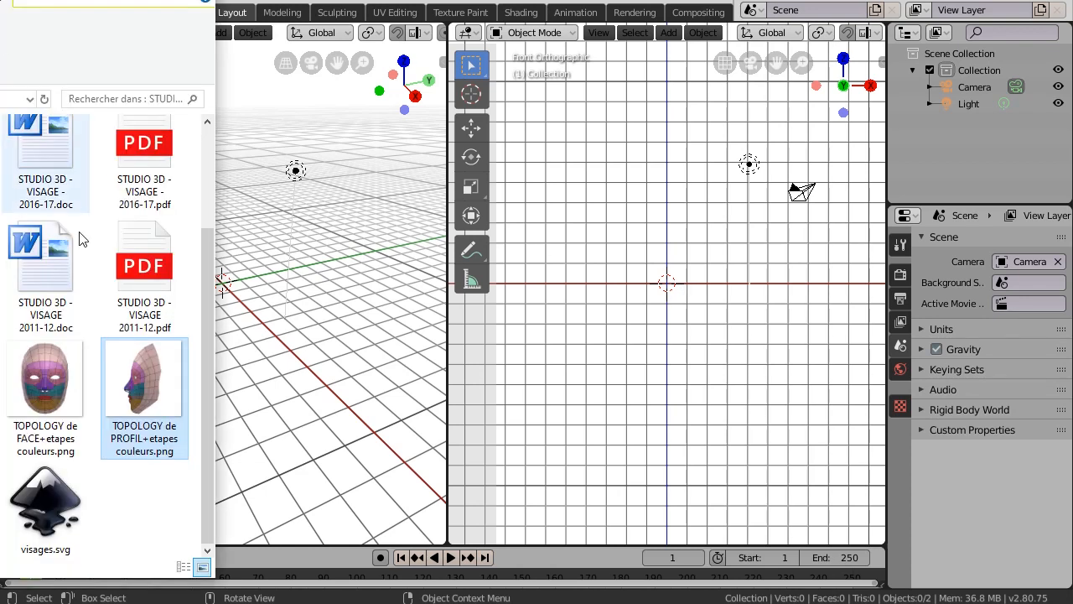
{"action": "left_click_drag", "start_coordinate": [43, 384], "coordinate": [662, 285]}
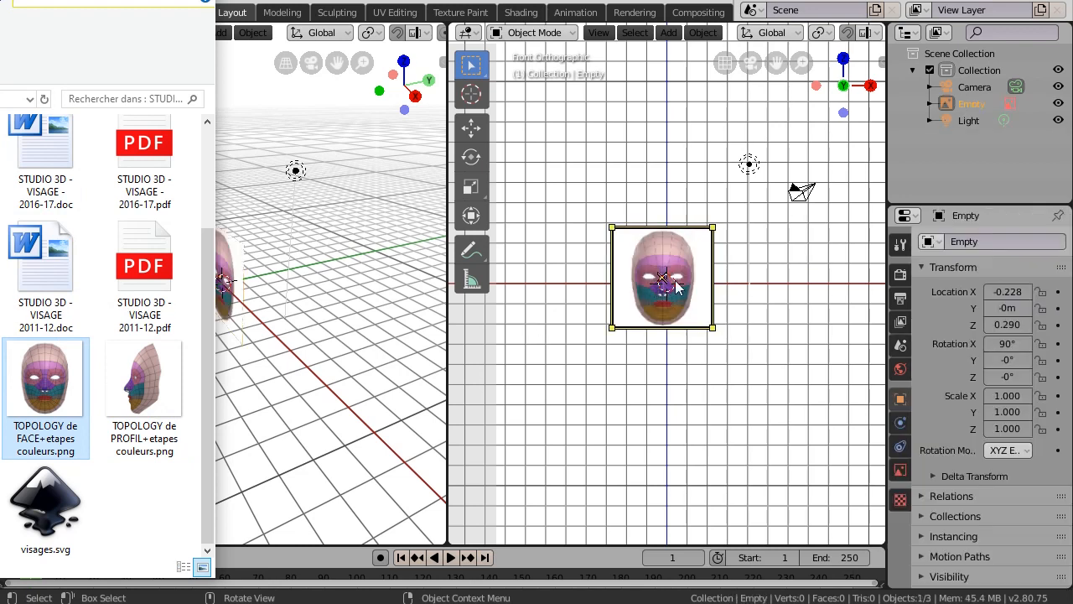
{"action": "left_click", "coordinate": [355, 320]}
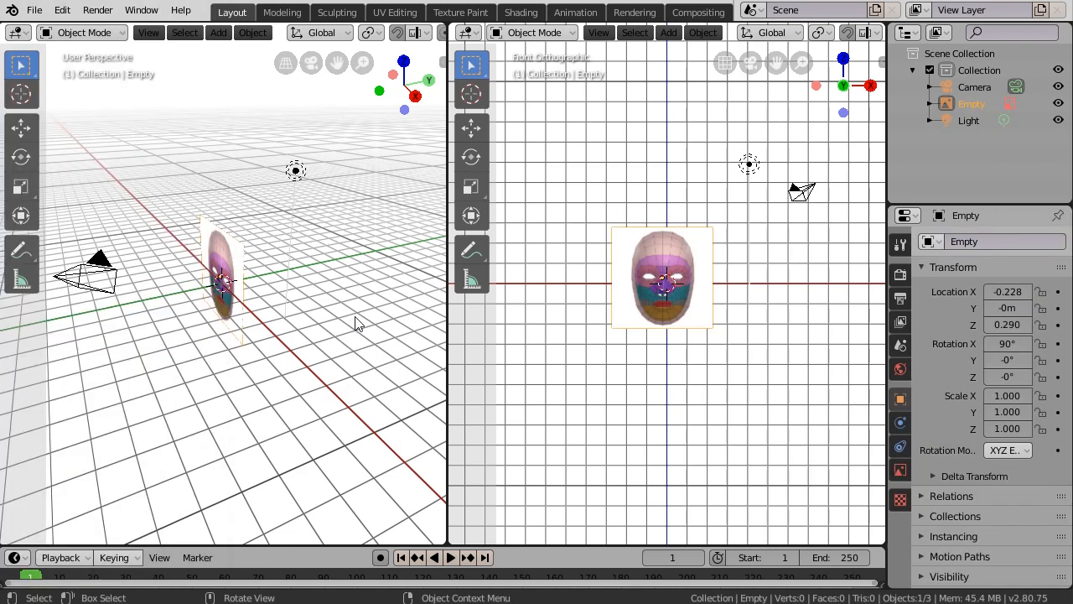
Set the other viewport to the right orthographic view and place TOPOLOGY de PROFIL+etapes couleurs.png in it as a reference image.
{"action": "left_click", "coordinate": [298, 315]}
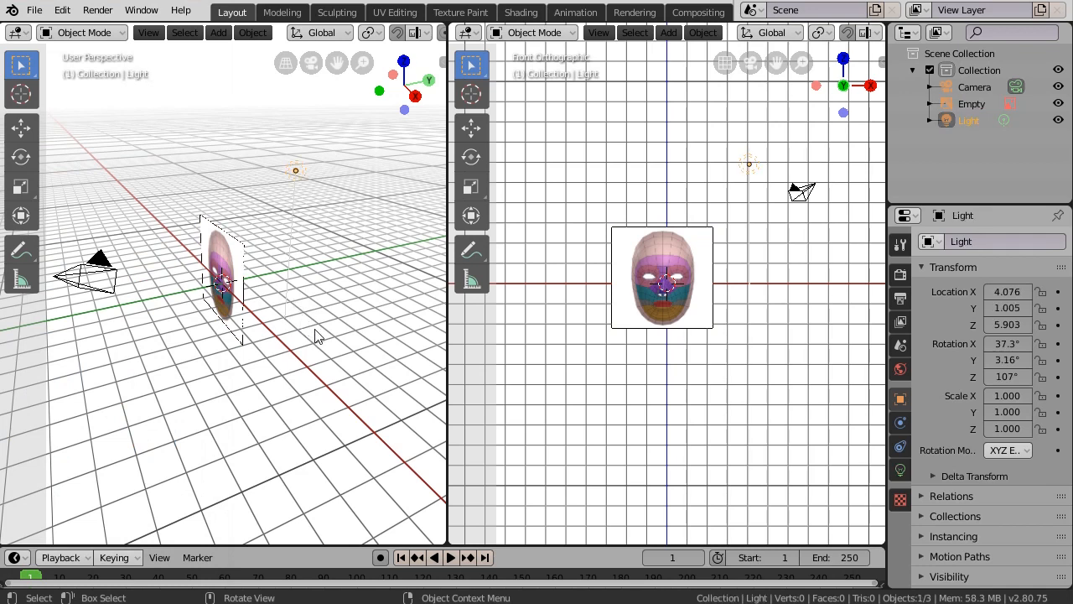
{"action": "key", "text": "KP_3"}
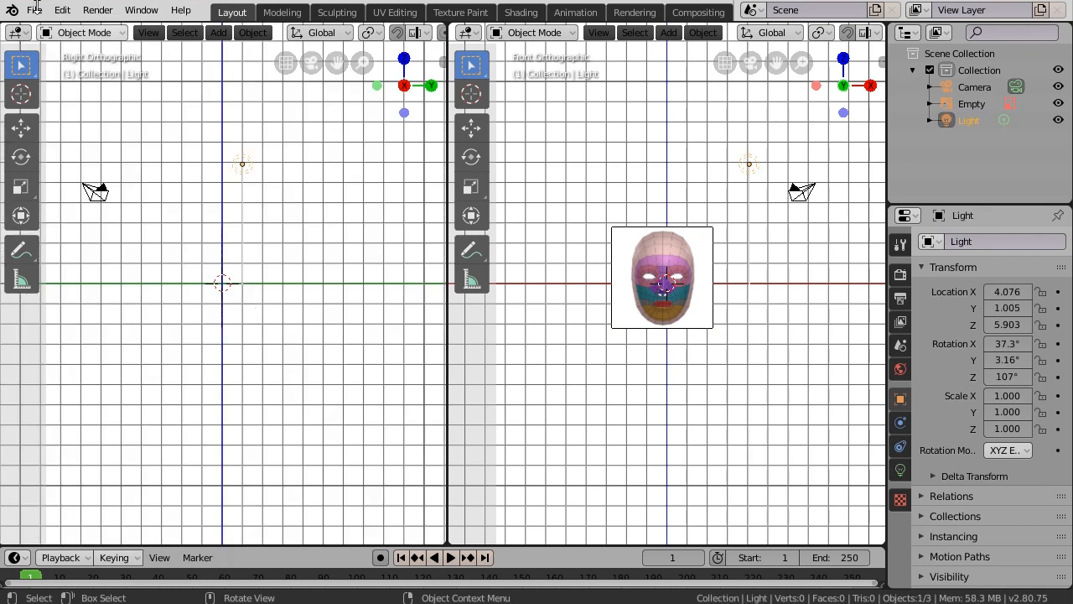
{"action": "key", "text": "alt+Tab"}
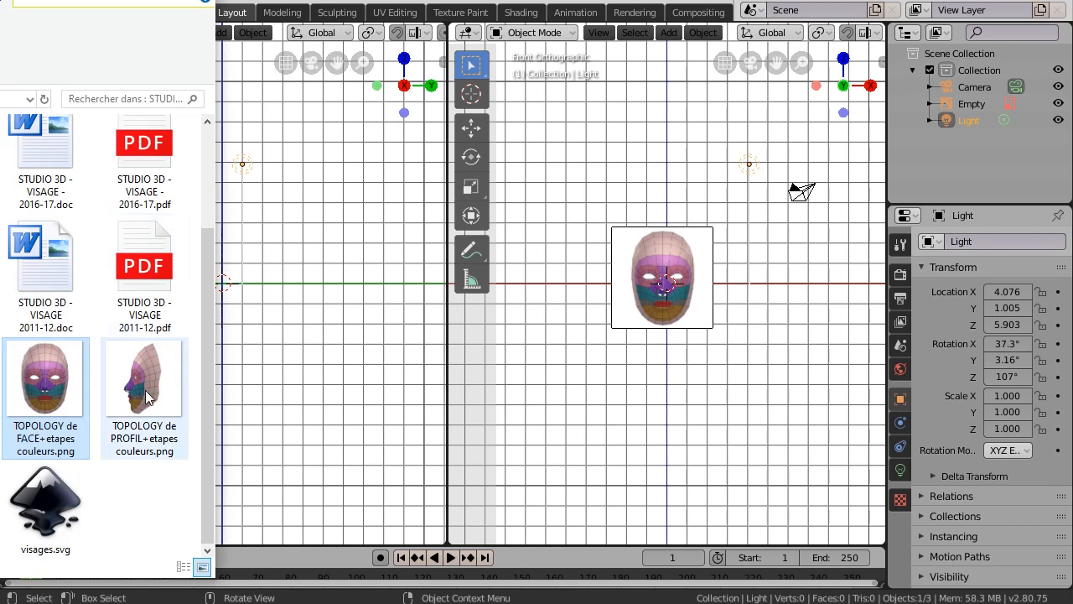
{"action": "left_click", "coordinate": [145, 395]}
{"action": "left_click_drag", "start_coordinate": [145, 395], "coordinate": [294, 267]}
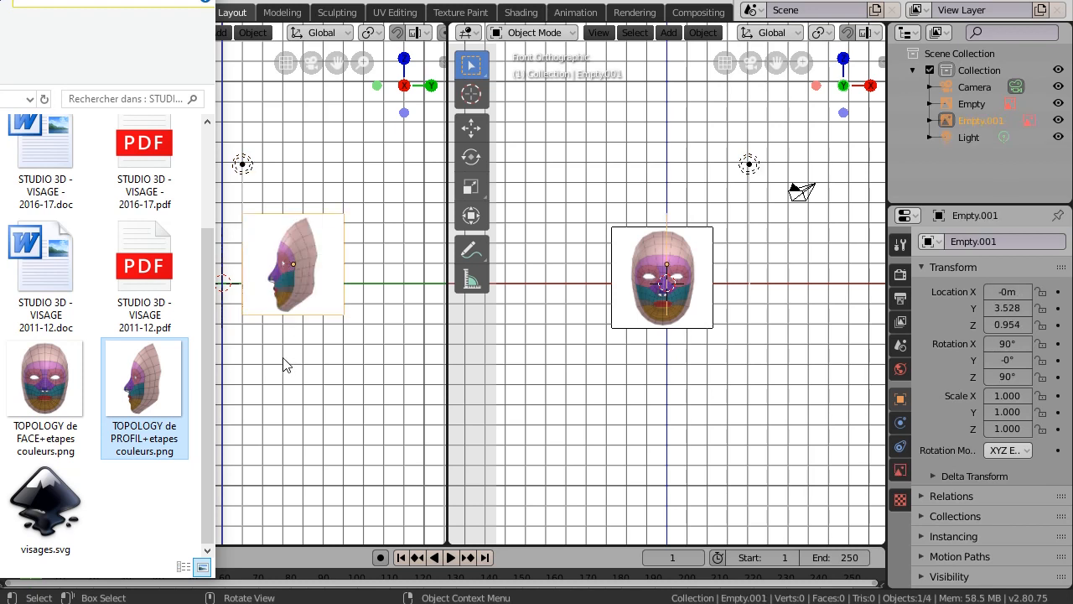
Set the profile reference image's Y and Z location to 0.
{"action": "middle_click_drag", "start_coordinate": [297, 369], "coordinate": [359, 410]}
{"action": "scroll", "coordinate": [279, 287], "scroll_direction": "up", "scroll_amount": 3}
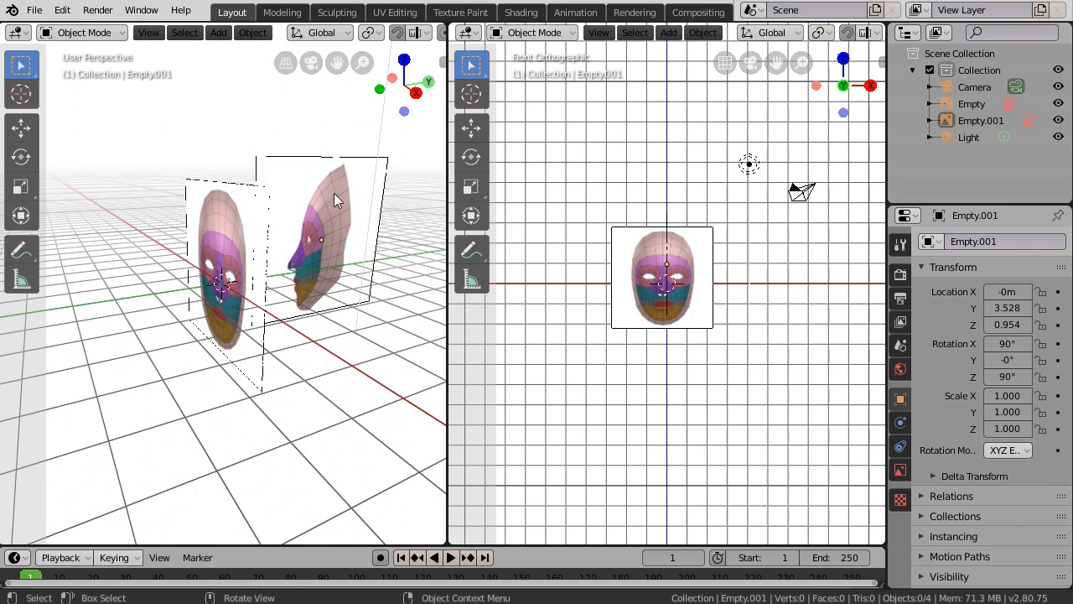
{"action": "key", "text": "n"}
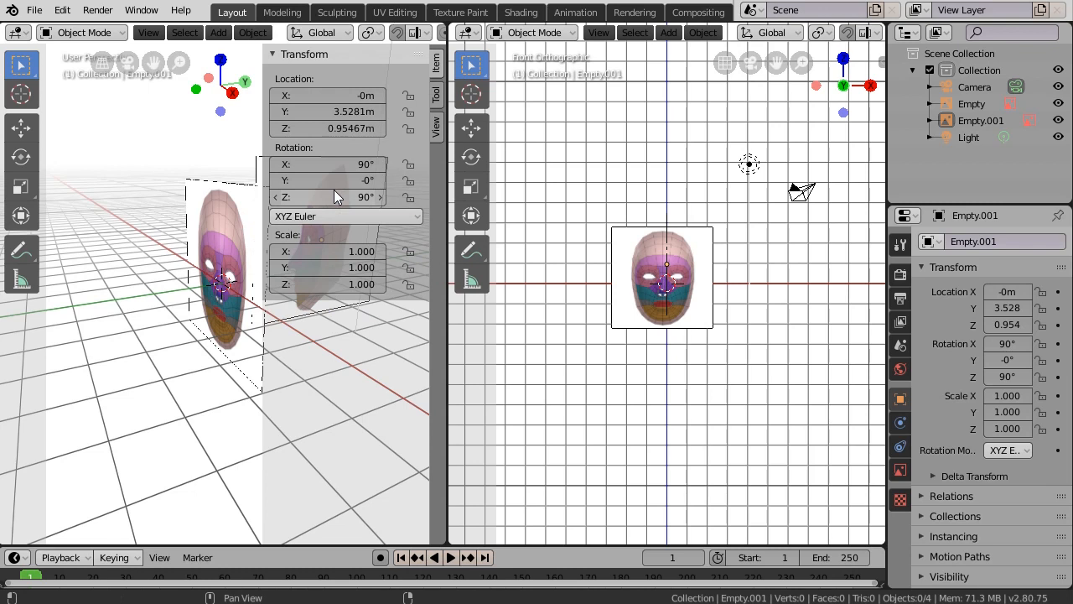
{"action": "left_click", "coordinate": [329, 111]}
{"action": "type", "text": "0"}
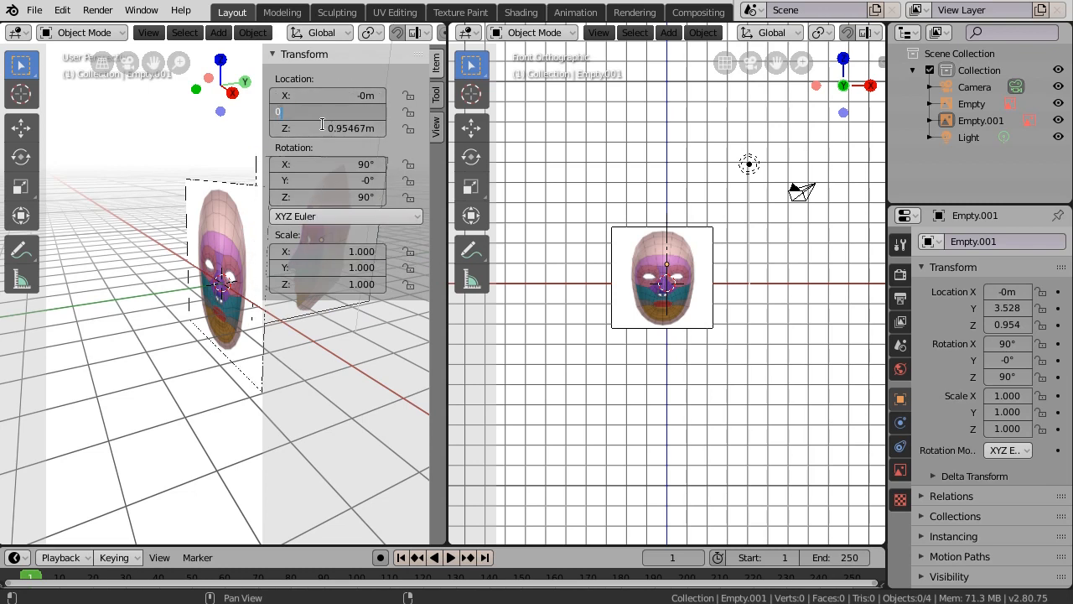
{"action": "key", "text": "Return"}
{"action": "left_click", "coordinate": [323, 128]}
{"action": "type", "text": "0"}
{"action": "key", "text": "Return"}
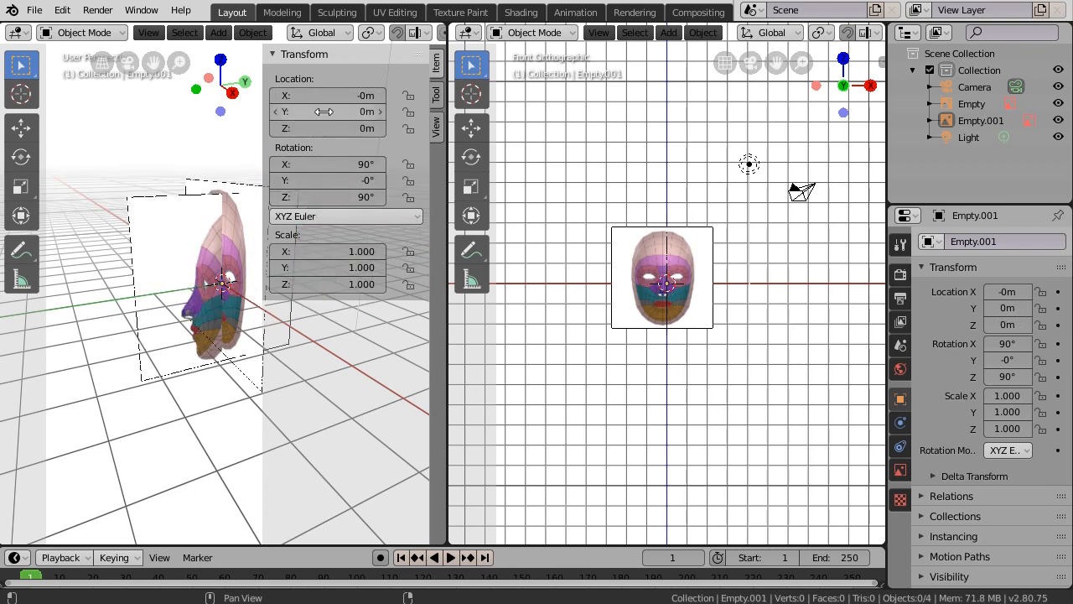
Select the front face reference image and set its X and Z location to 0.
{"action": "left_click", "coordinate": [220, 287]}
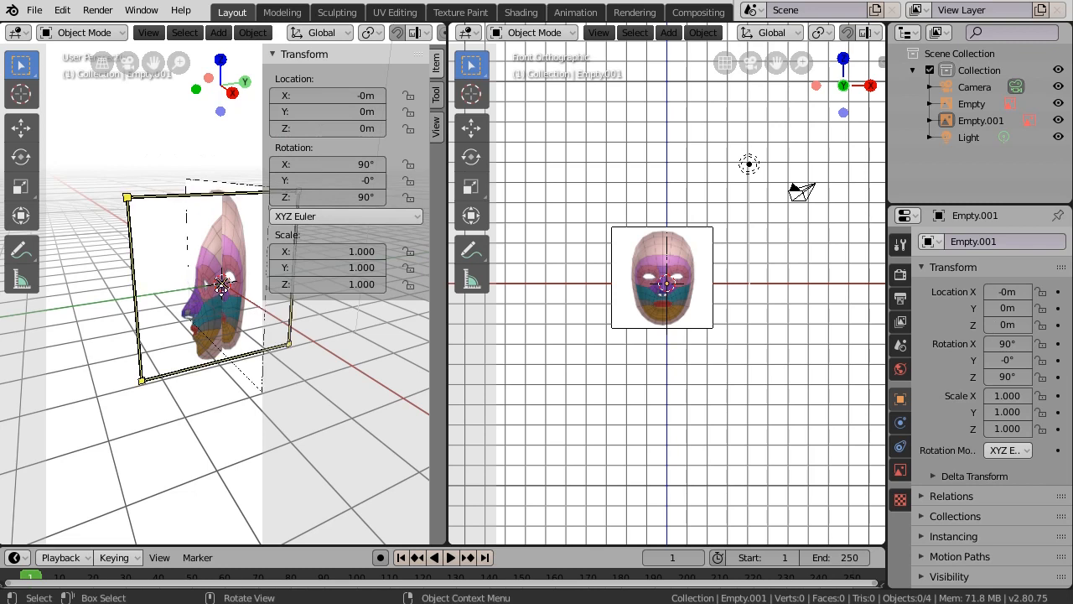
{"action": "left_click", "coordinate": [208, 180]}
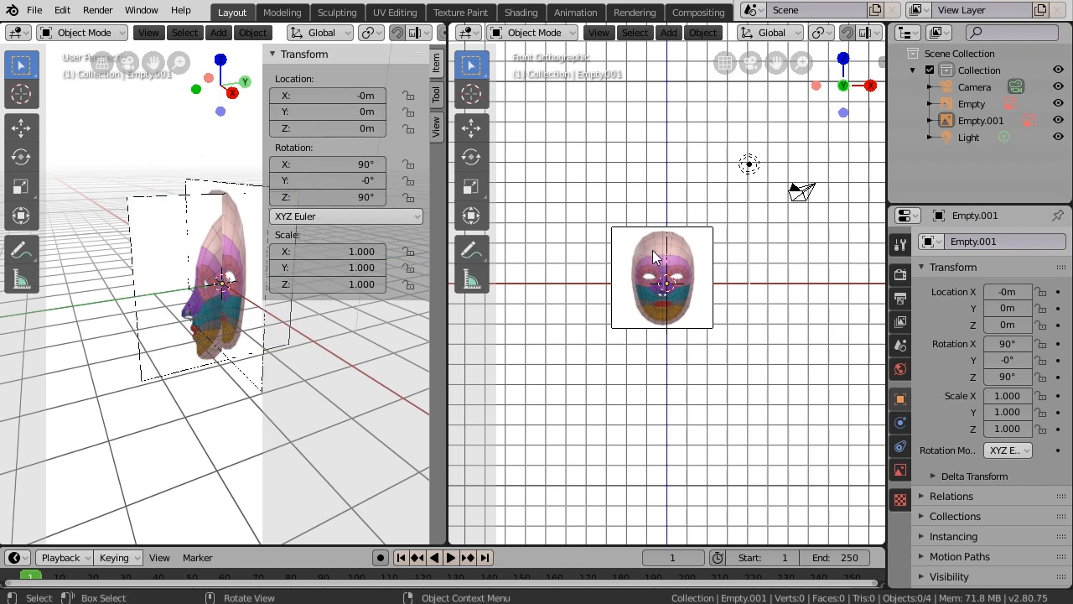
{"action": "left_click", "coordinate": [628, 227]}
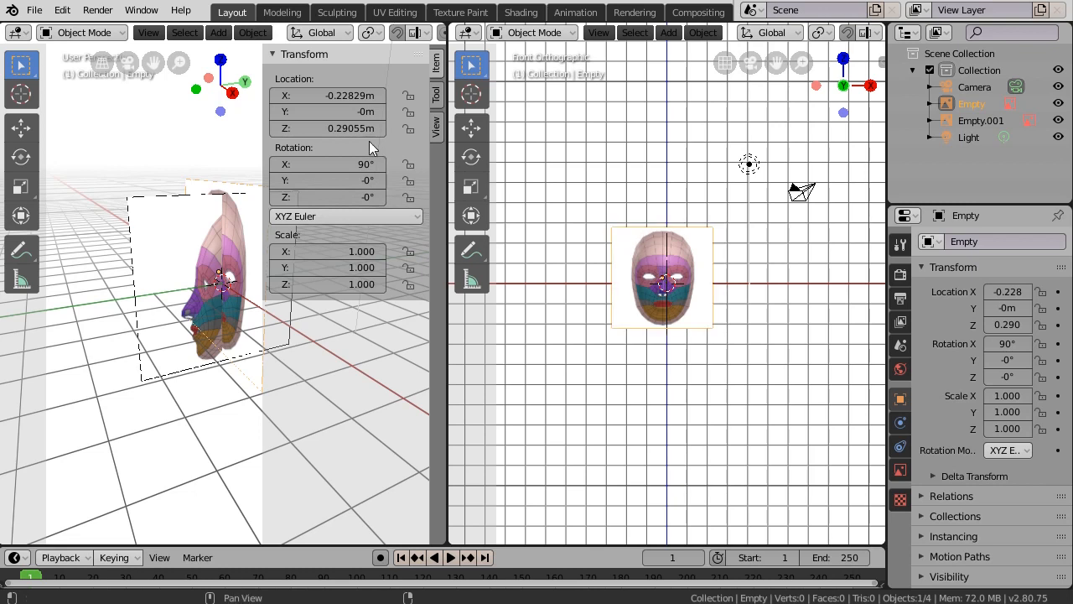
{"action": "double_click", "coordinate": [316, 98]}
{"action": "type", "text": "0"}
{"action": "key", "text": "Return"}
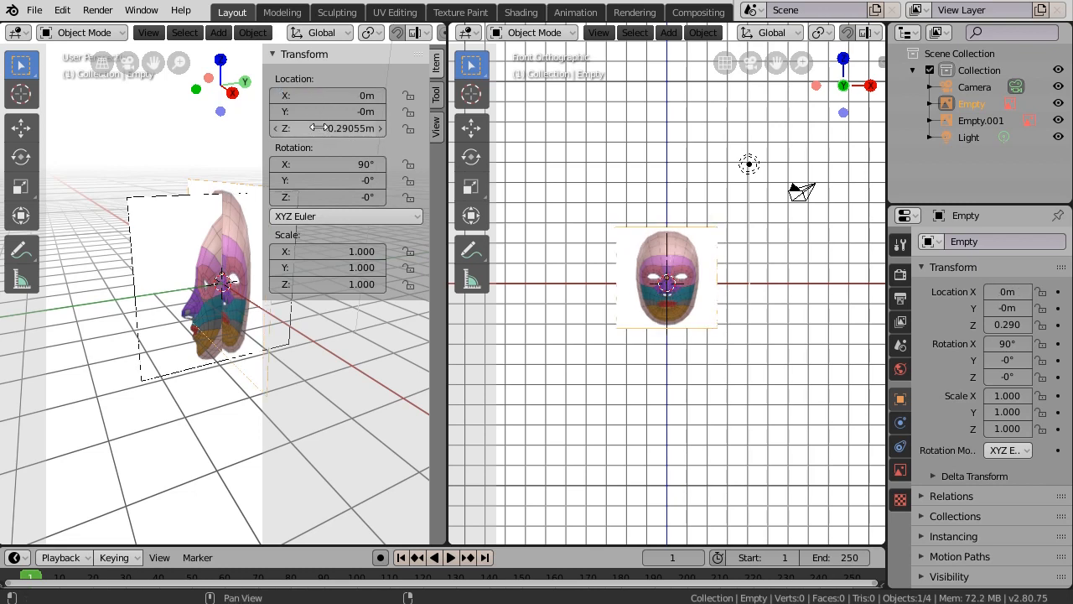
{"action": "double_click", "coordinate": [317, 128]}
{"action": "type", "text": "0"}
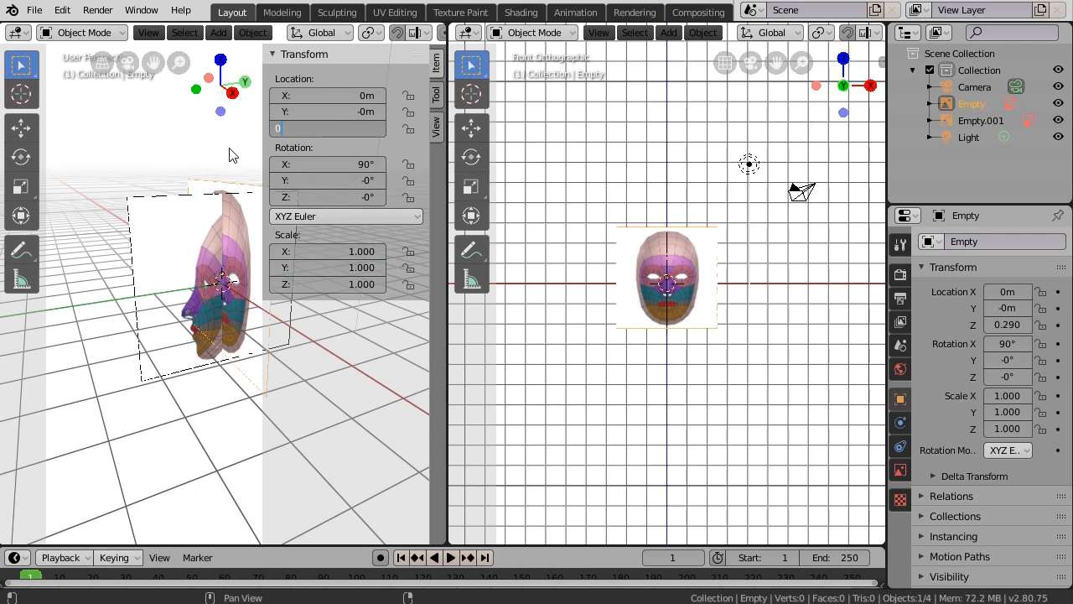
{"action": "key", "text": "Return"}
Hide the transform values, examine how the face and profile images line up in perspective, and return to the right orthographic view.
{"action": "left_click", "coordinate": [232, 199]}
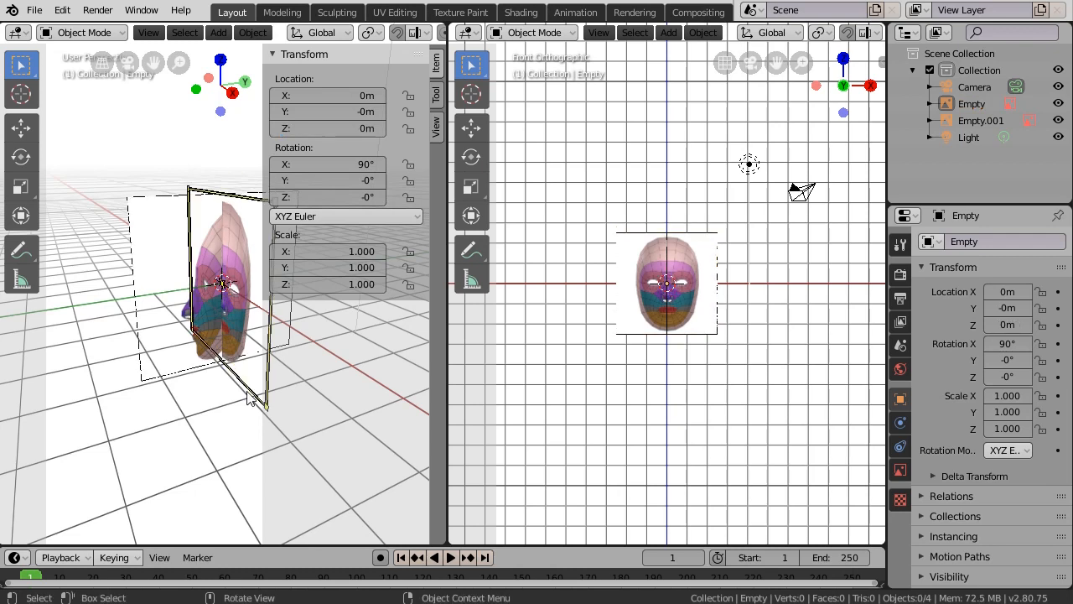
{"action": "key", "text": "n"}
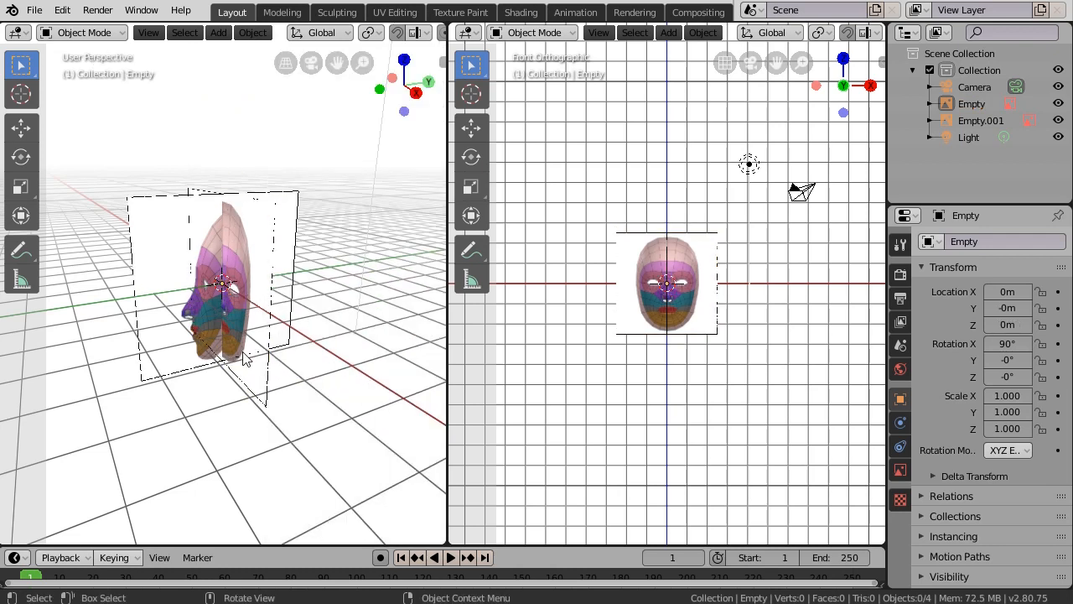
{"action": "middle_click_drag", "start_coordinate": [220, 386], "coordinate": [220, 314]}
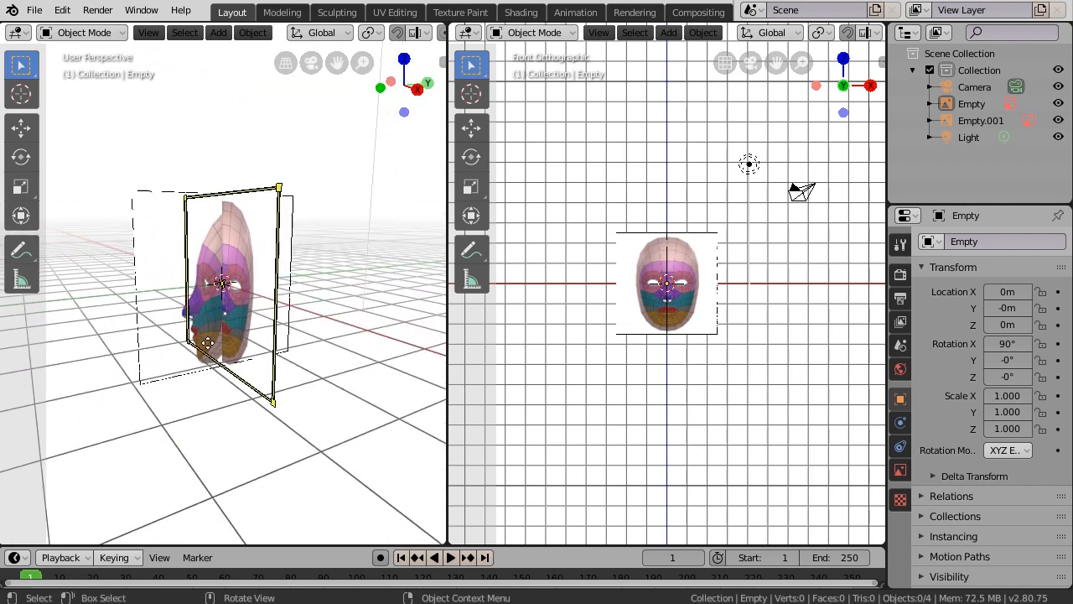
{"action": "scroll", "coordinate": [210, 320], "scroll_direction": "up", "scroll_amount": 4}
{"action": "scroll", "coordinate": [210, 325], "scroll_direction": "up", "scroll_amount": 2}
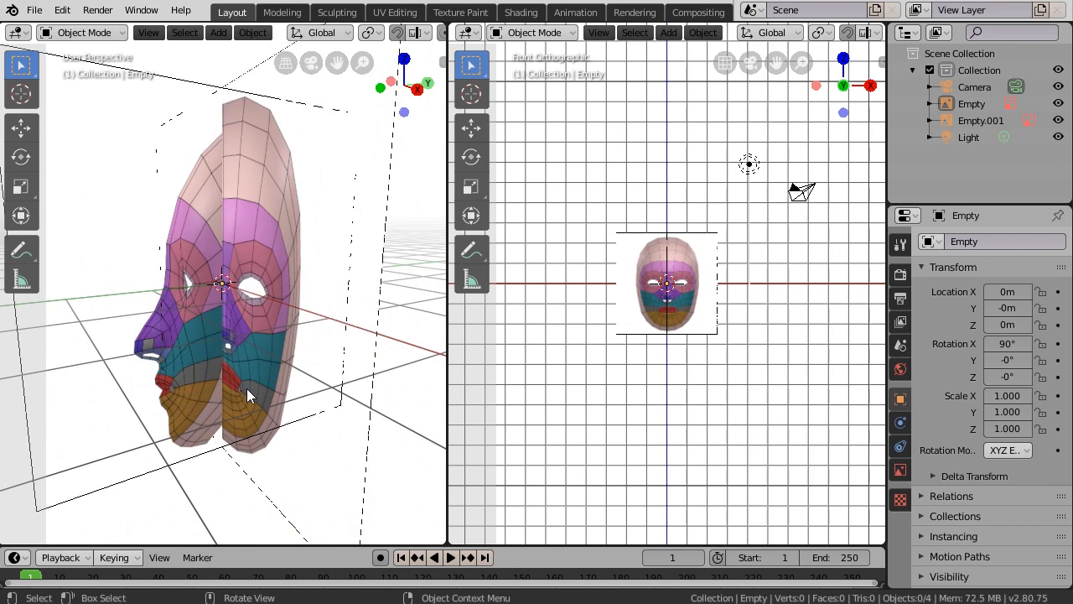
{"action": "scroll", "coordinate": [247, 388], "scroll_direction": "down", "scroll_amount": 4}
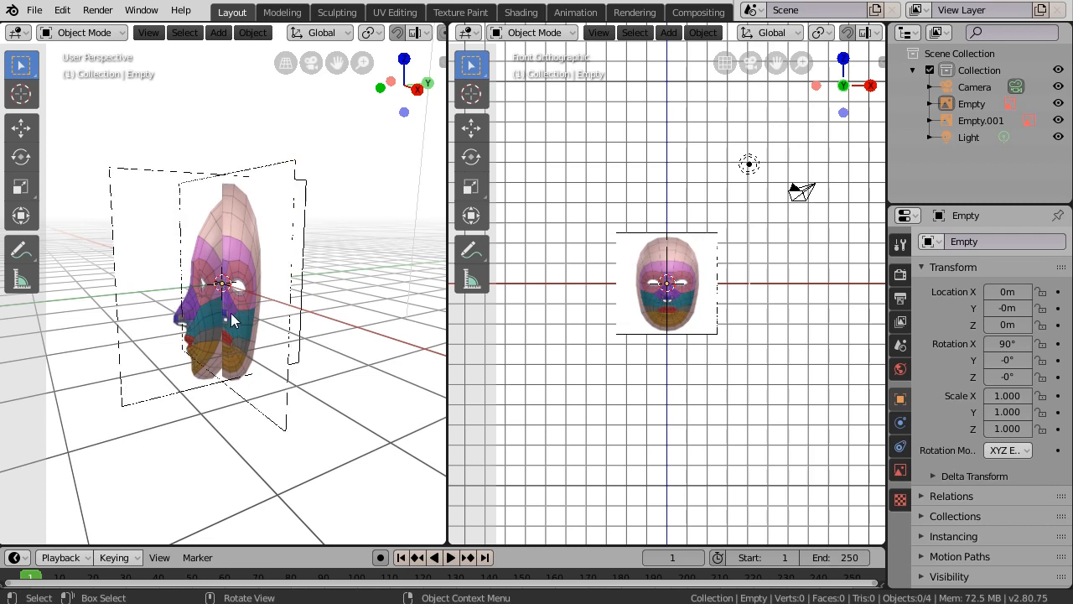
{"action": "key", "text": "KP_3"}
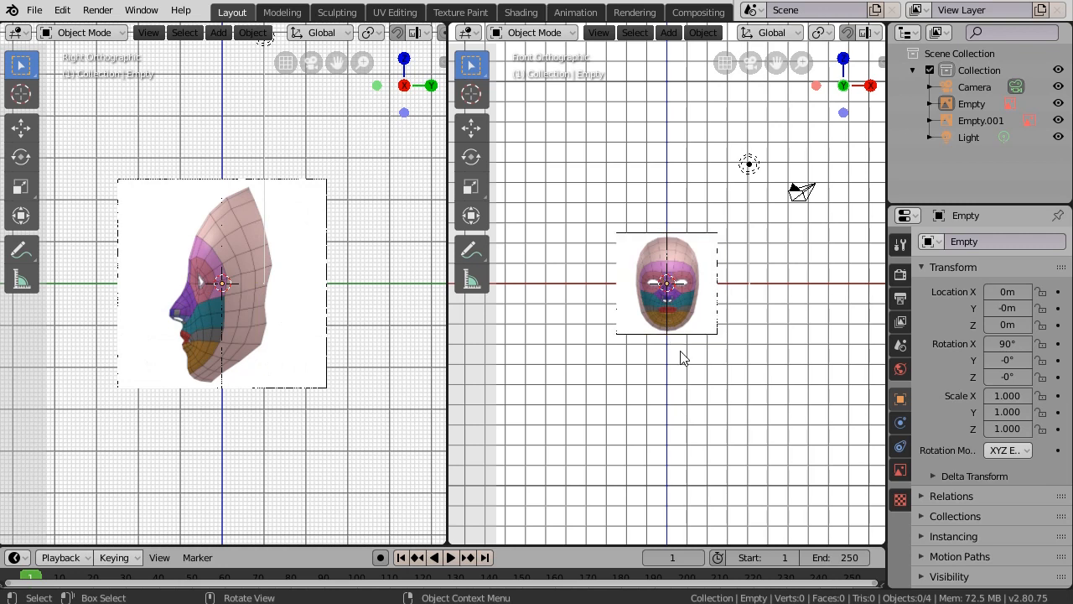
Add a mesh circle at the origin in the front view with 11 vertices and its alignment set to View.
{"action": "scroll", "coordinate": [692, 318], "scroll_direction": "up", "scroll_amount": 4}
{"action": "scroll", "coordinate": [693, 318], "scroll_direction": "up", "scroll_amount": 4}
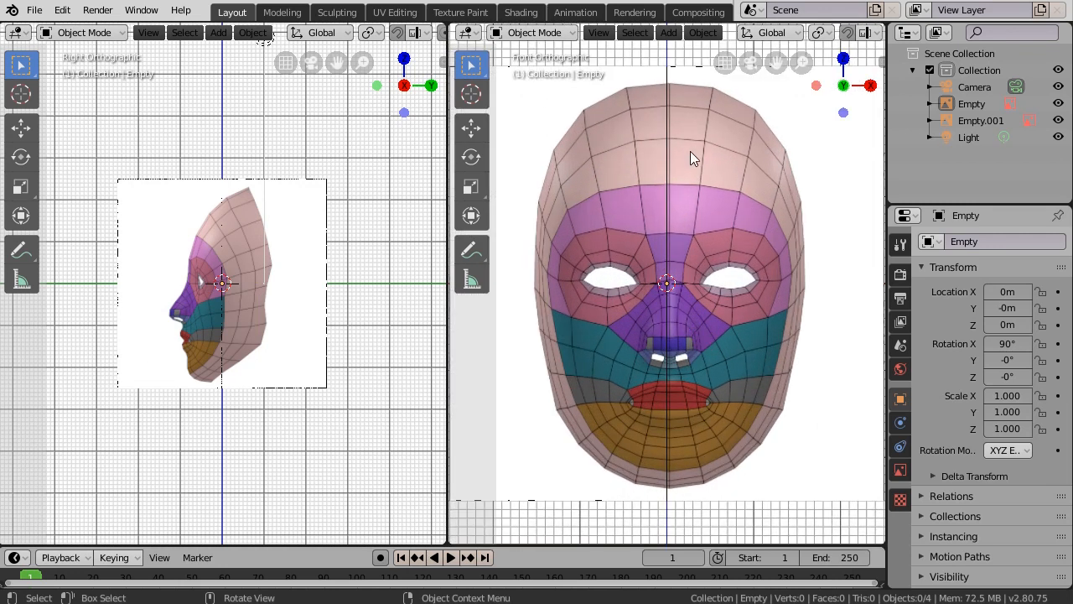
{"action": "left_click", "coordinate": [669, 36]}
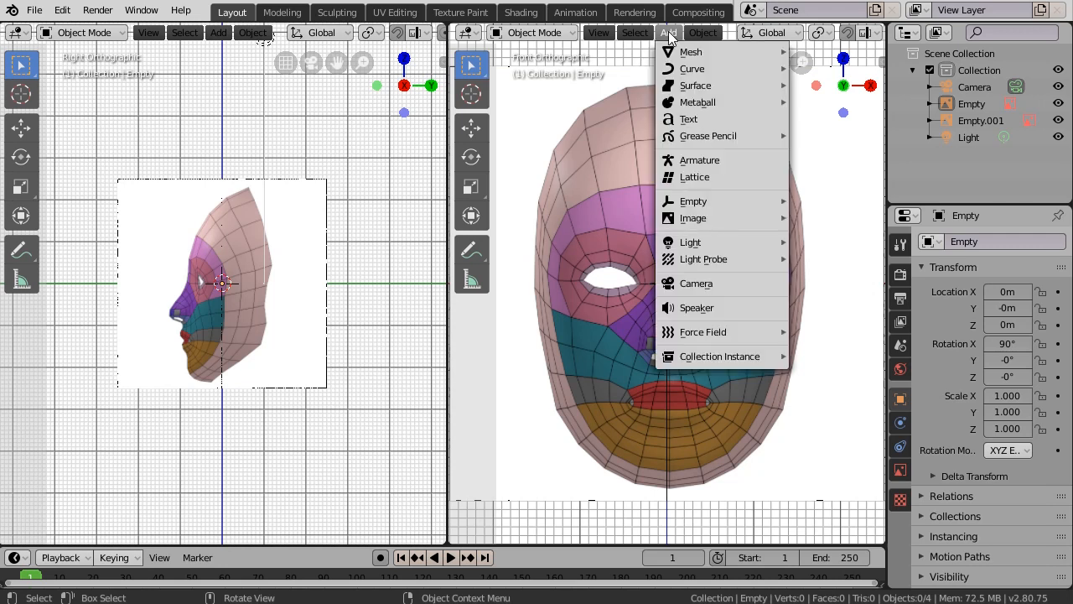
{"action": "mouse_move", "coordinate": [688, 55]}
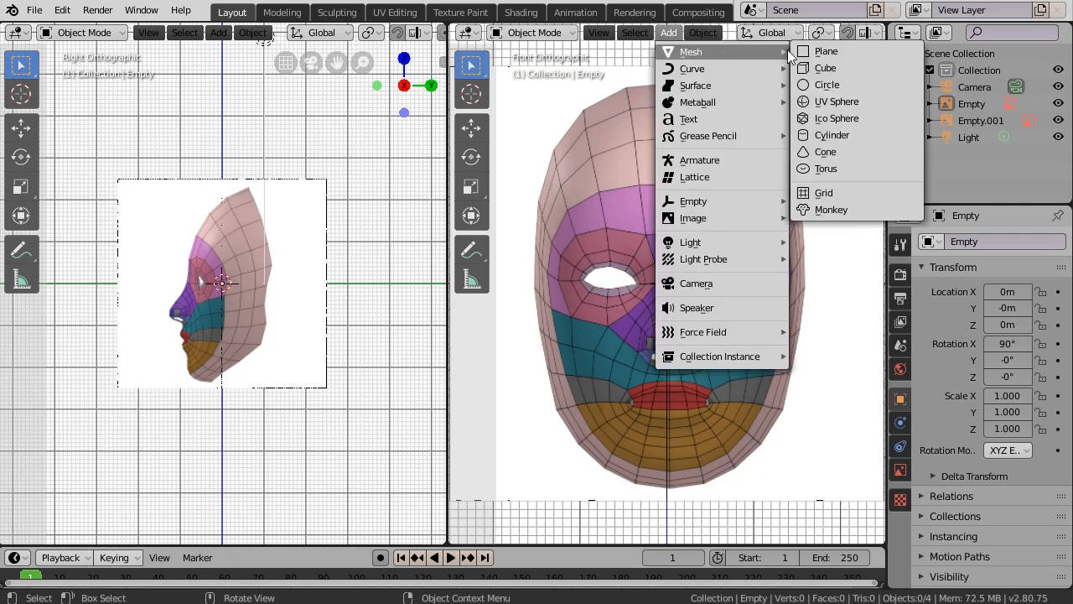
{"action": "left_click", "coordinate": [847, 84]}
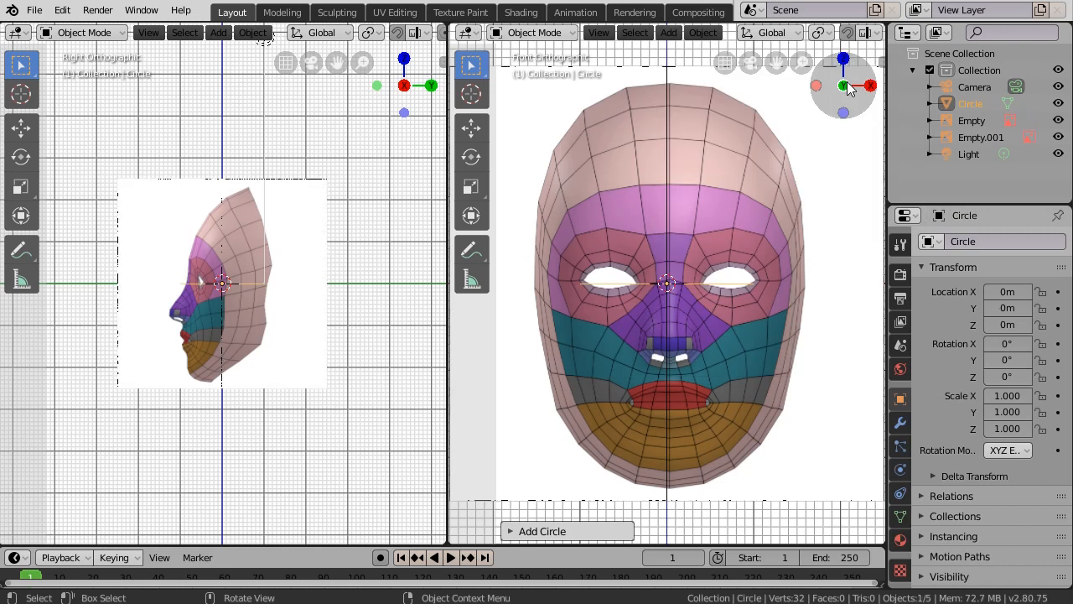
{"action": "left_click", "coordinate": [511, 531]}
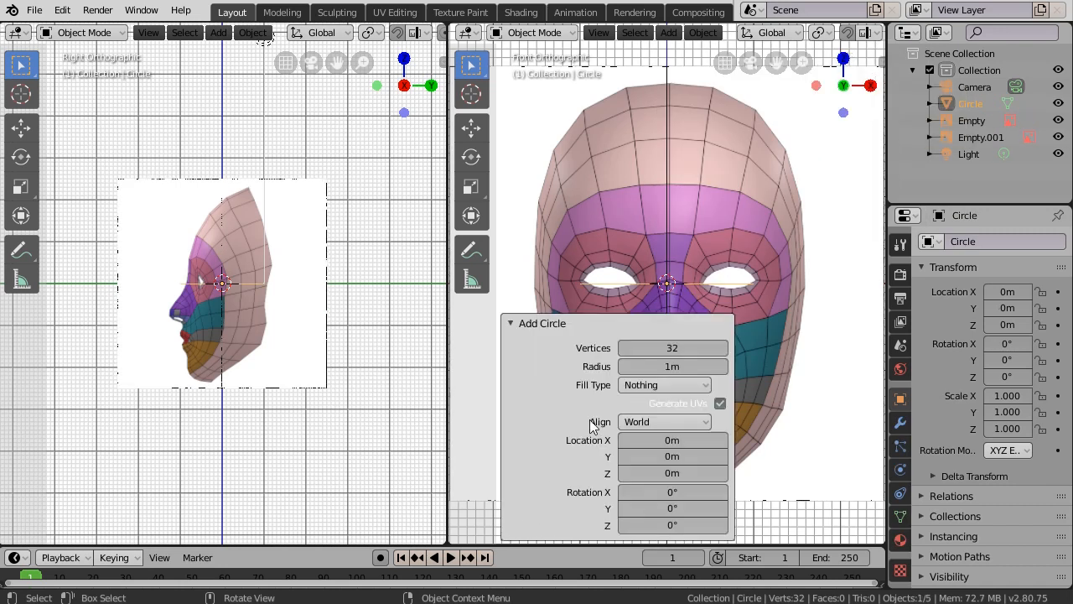
{"action": "left_click", "coordinate": [681, 347]}
{"action": "type", "text": "1"}
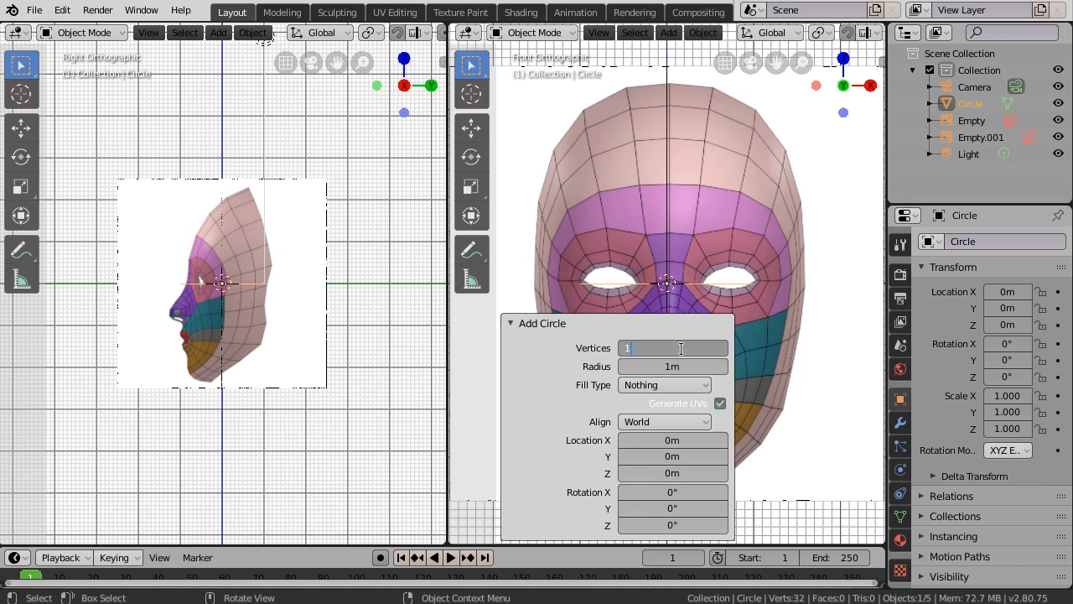
{"action": "type", "text": "1"}
{"action": "key", "text": "Return"}
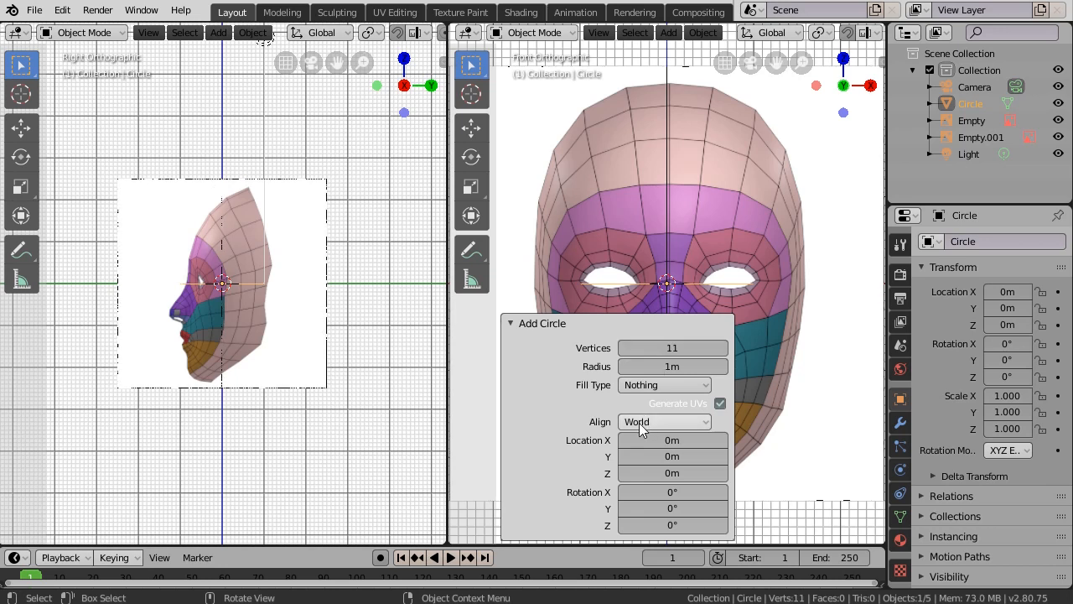
{"action": "left_click", "coordinate": [704, 421]}
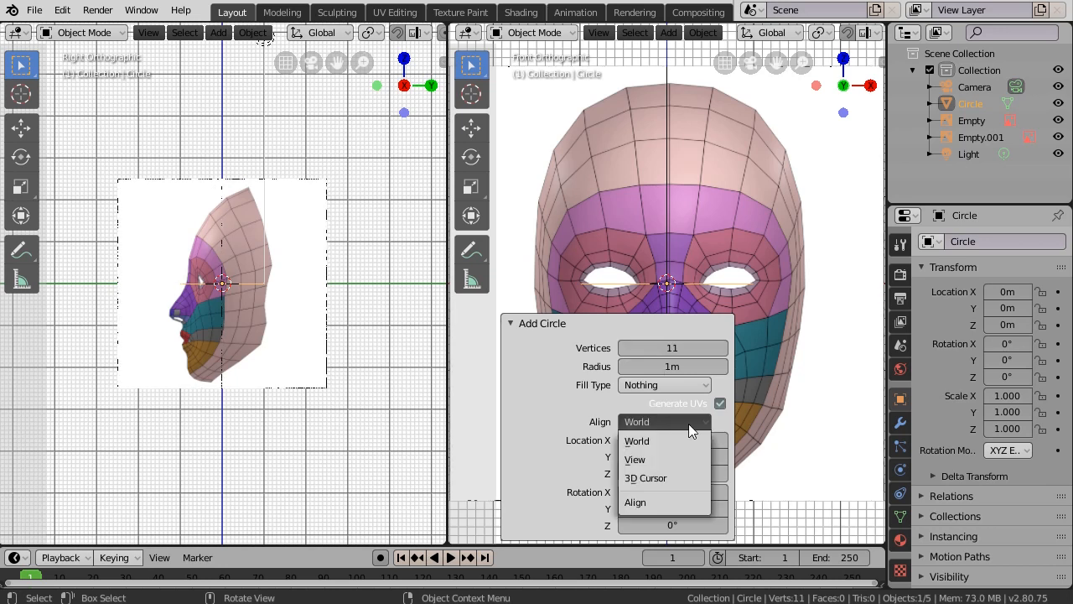
{"action": "left_click", "coordinate": [641, 457]}
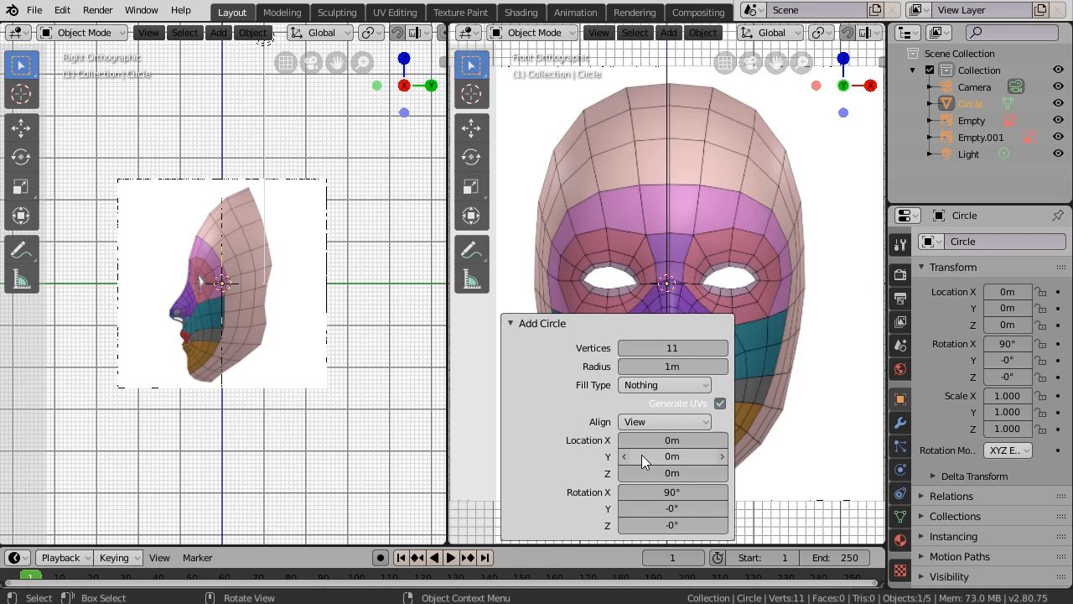
Select the mesh circle between the two reference images and switch it to Edit Mode.
{"action": "left_click", "coordinate": [779, 318]}
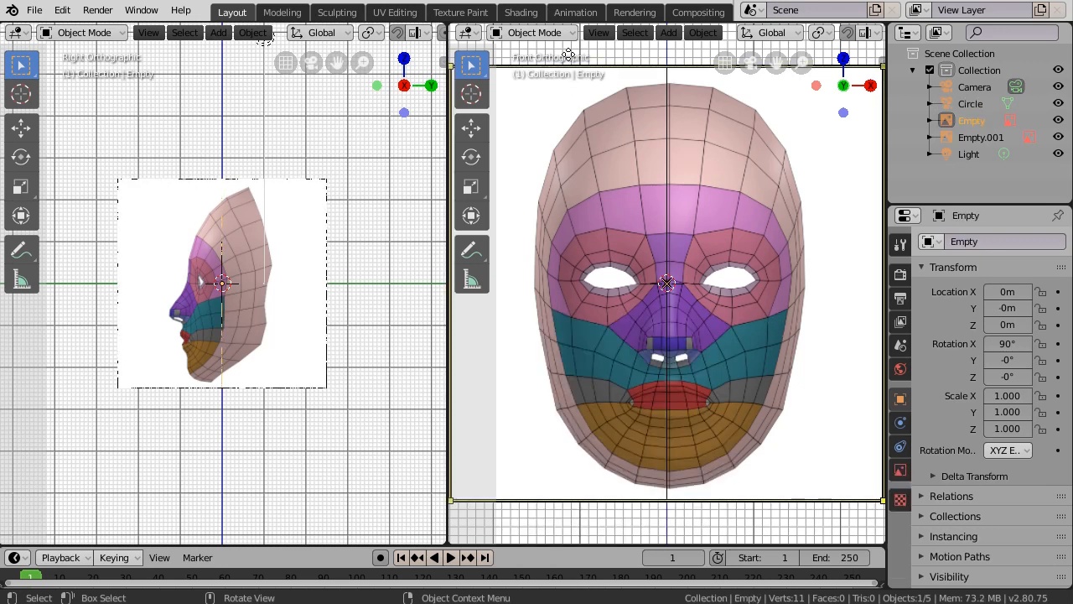
{"action": "left_click", "coordinate": [550, 33]}
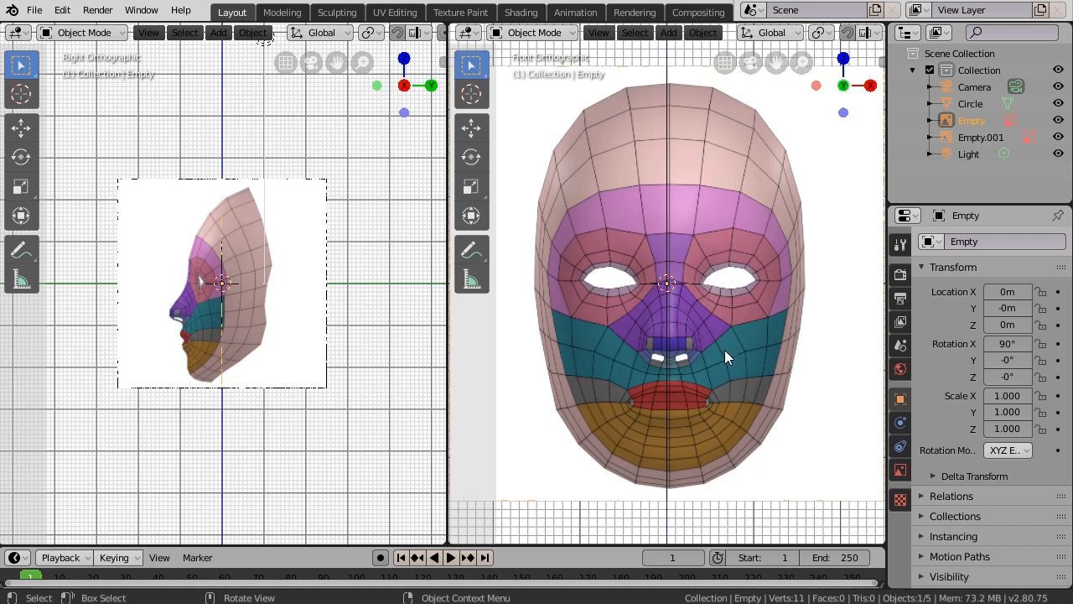
{"action": "middle_click_drag", "start_coordinate": [726, 356], "coordinate": [729, 217]}
{"action": "left_click", "coordinate": [728, 194]}
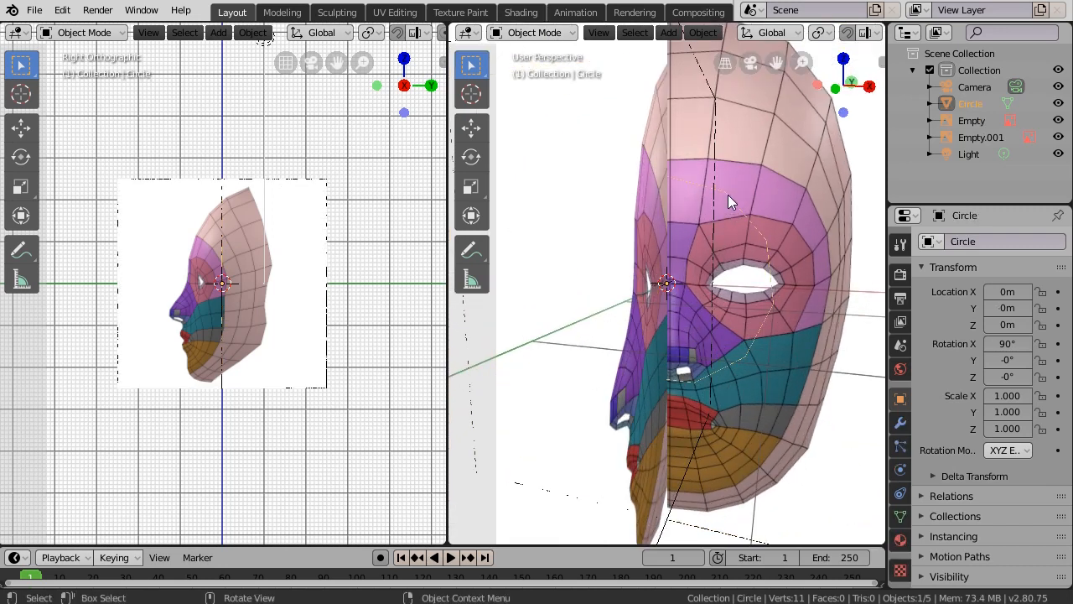
{"action": "left_click", "coordinate": [550, 36]}
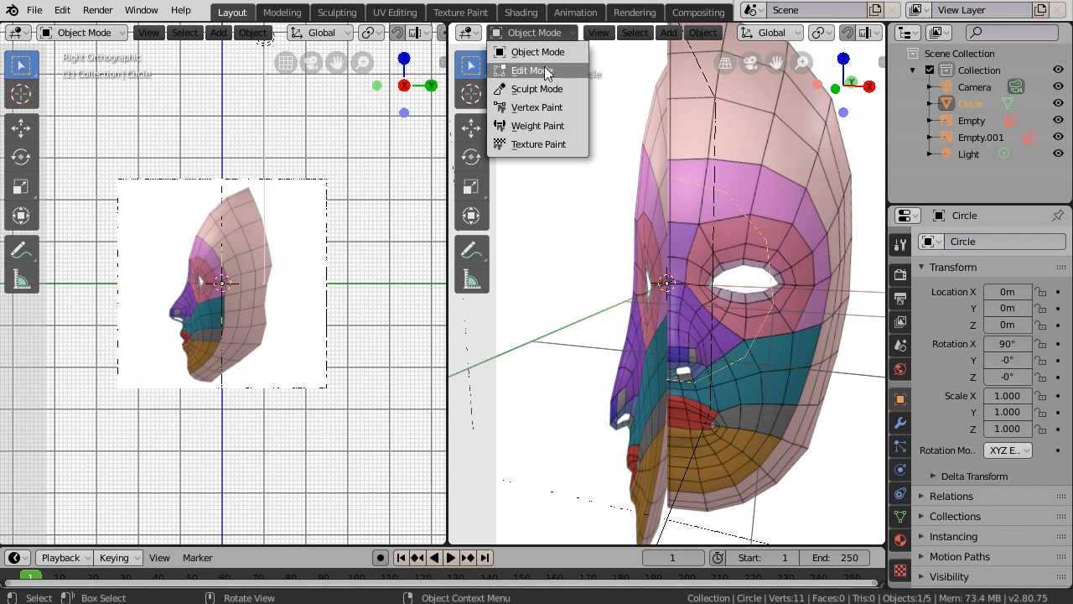
{"action": "left_click", "coordinate": [533, 70]}
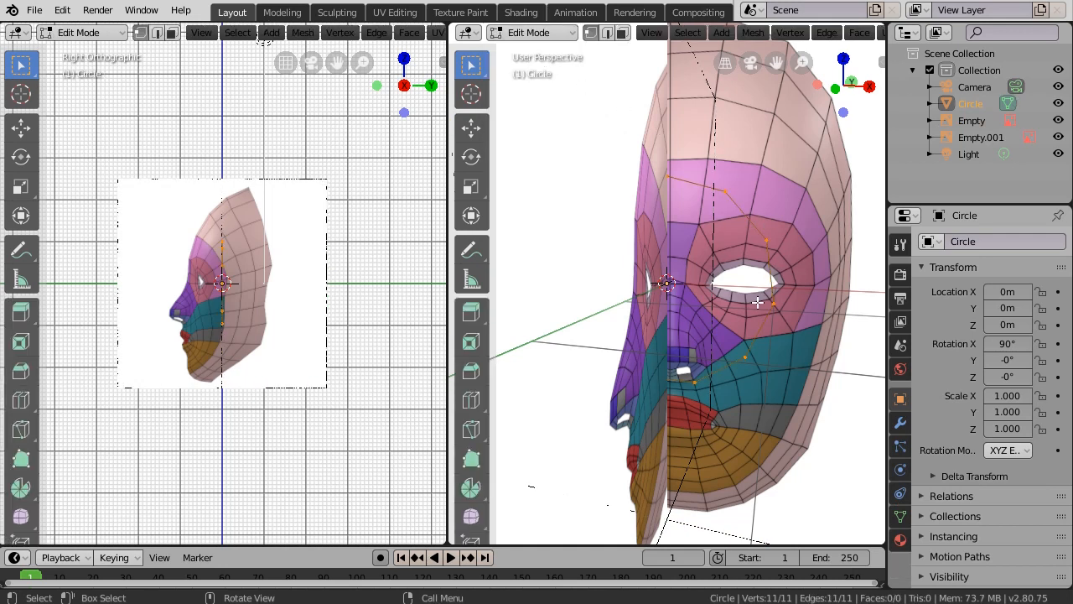
In the front view, scale the circle by about 0.357 and move it about 0.764 m in X and 0.064 m in Z over the +X eye.
{"action": "key", "text": "KP_1"}
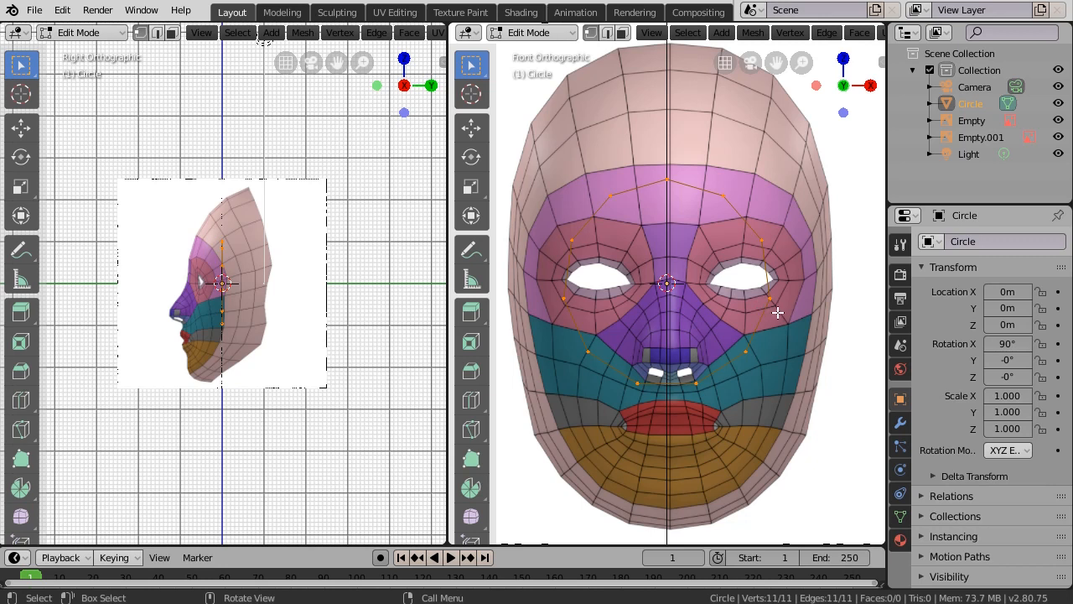
{"action": "key", "text": "s"}
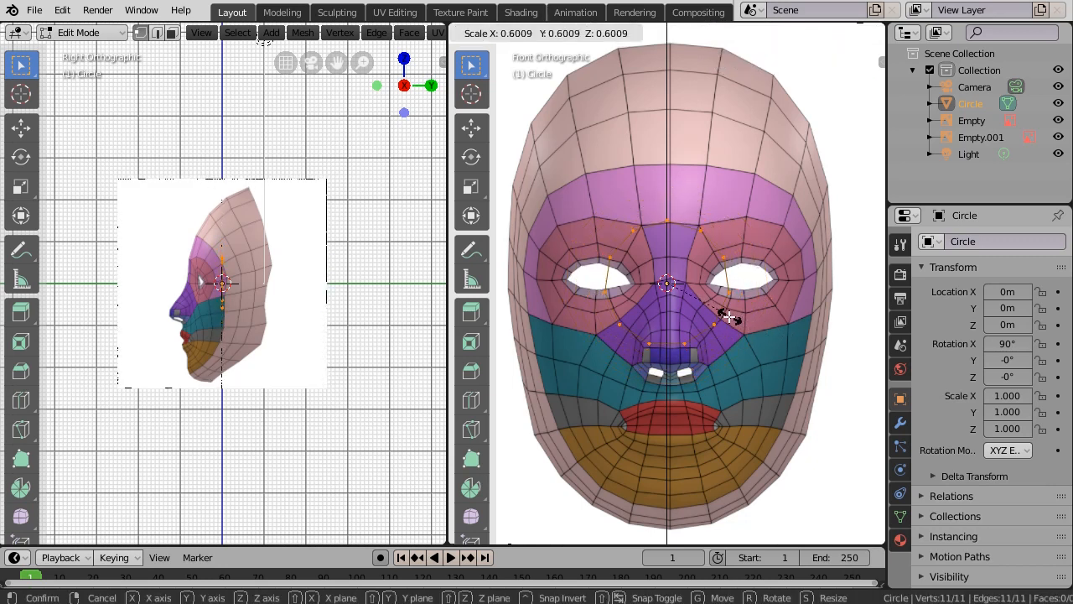
{"action": "left_click", "coordinate": [704, 307]}
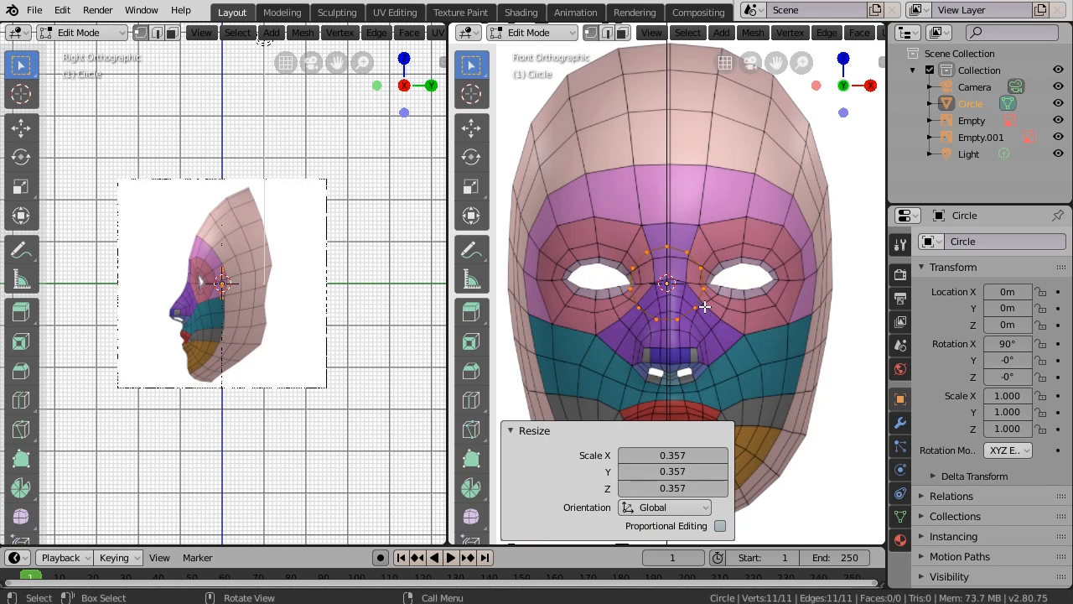
{"action": "key", "text": "g"}
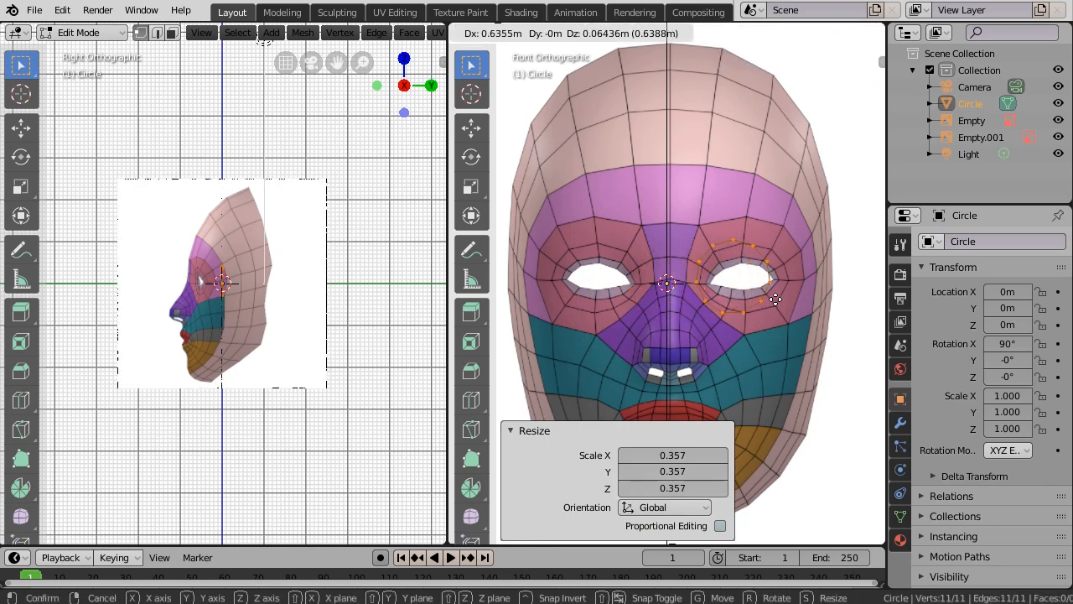
{"action": "left_click", "coordinate": [782, 300]}
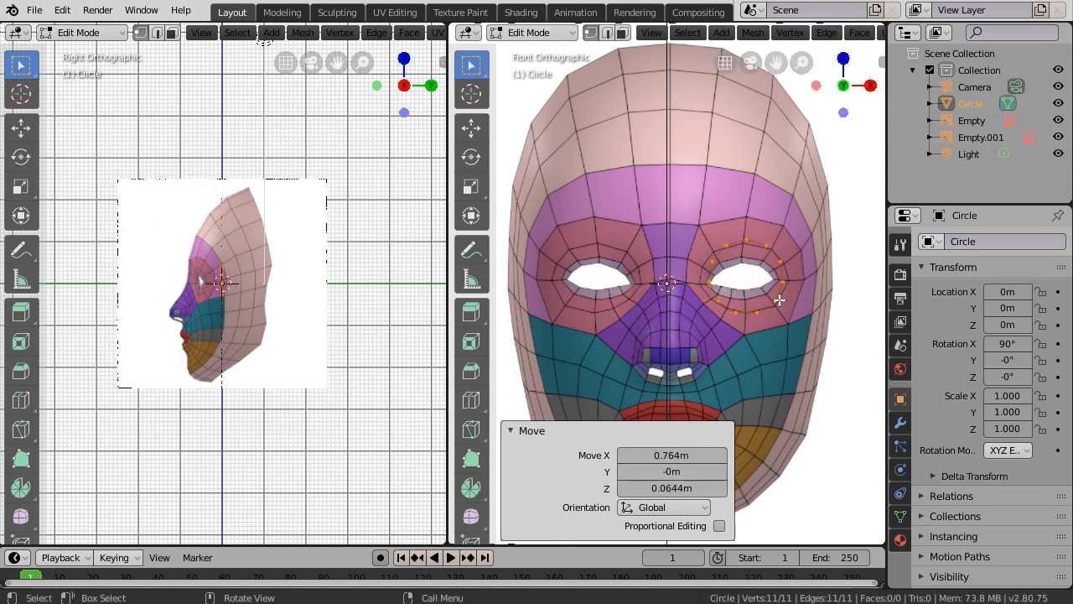
Lower the whole circle by about 0.015 m in Z to line it up with the eye in the front reference.
{"action": "scroll", "coordinate": [767, 299], "scroll_direction": "up", "scroll_amount": 4}
{"action": "scroll", "coordinate": [642, 312], "scroll_direction": "up", "scroll_amount": 5}
{"action": "middle_click_drag", "start_coordinate": [771, 299], "coordinate": [656, 283], "text": "shift"}
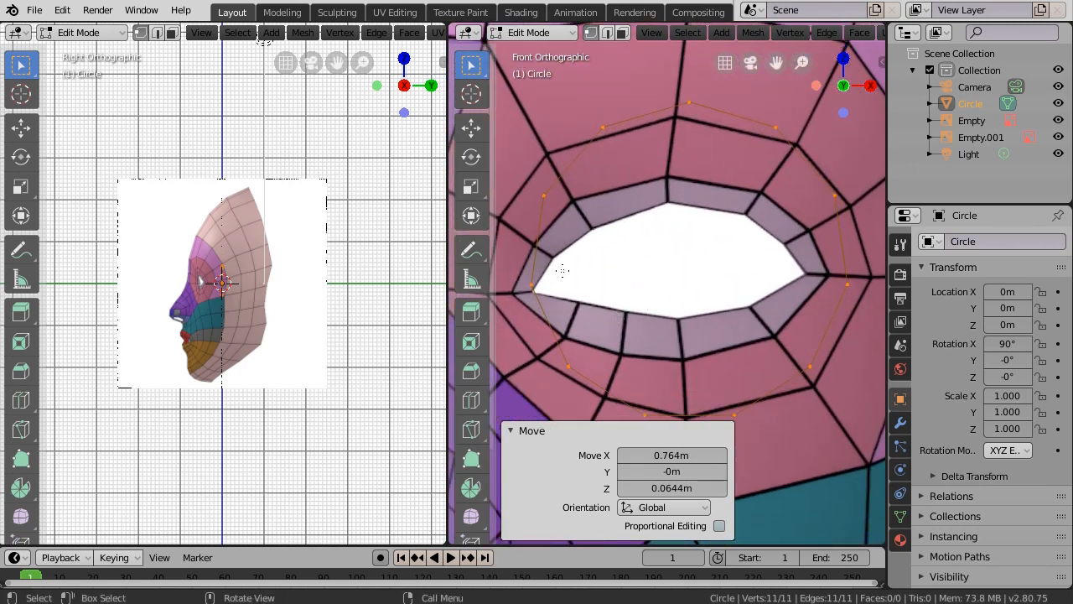
{"action": "key", "text": "g"}
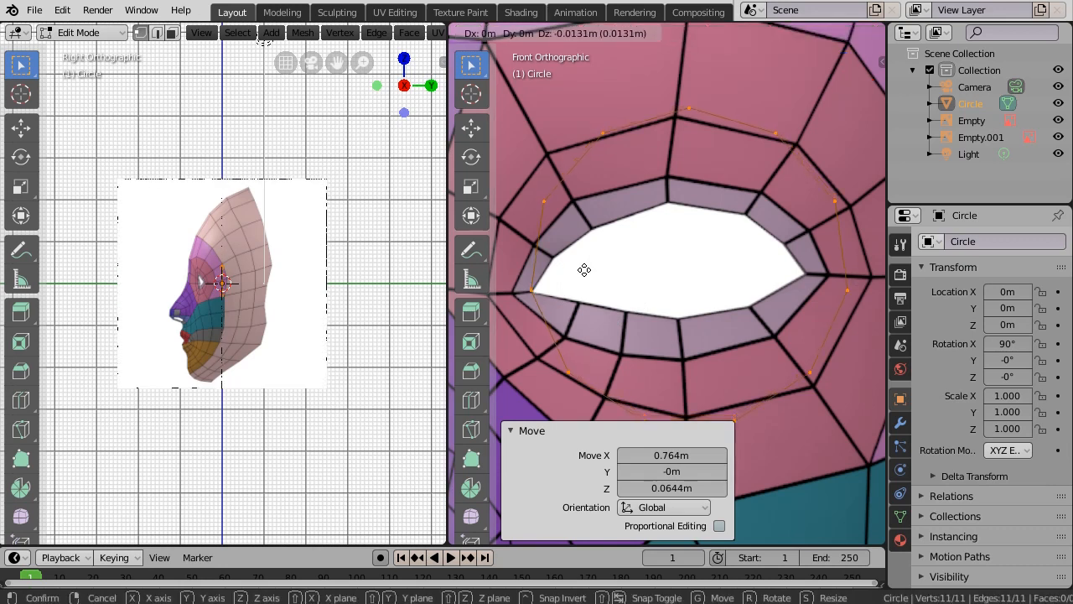
{"action": "left_click", "coordinate": [583, 270]}
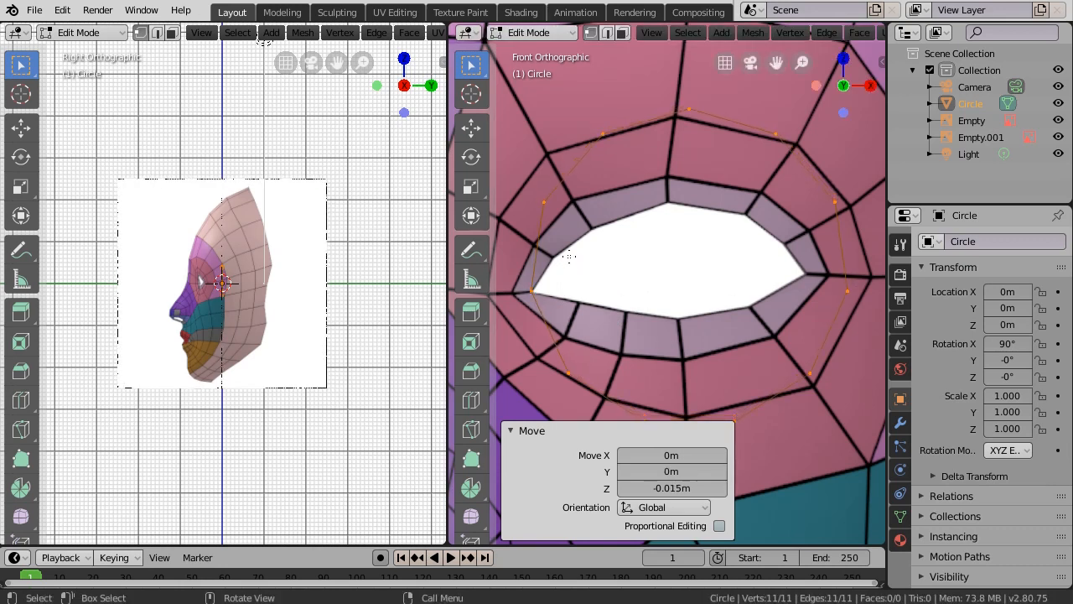
Move the circle's vertices one by one onto the corners of the white eye opening in the front reference.
{"action": "left_click", "coordinate": [471, 126]}
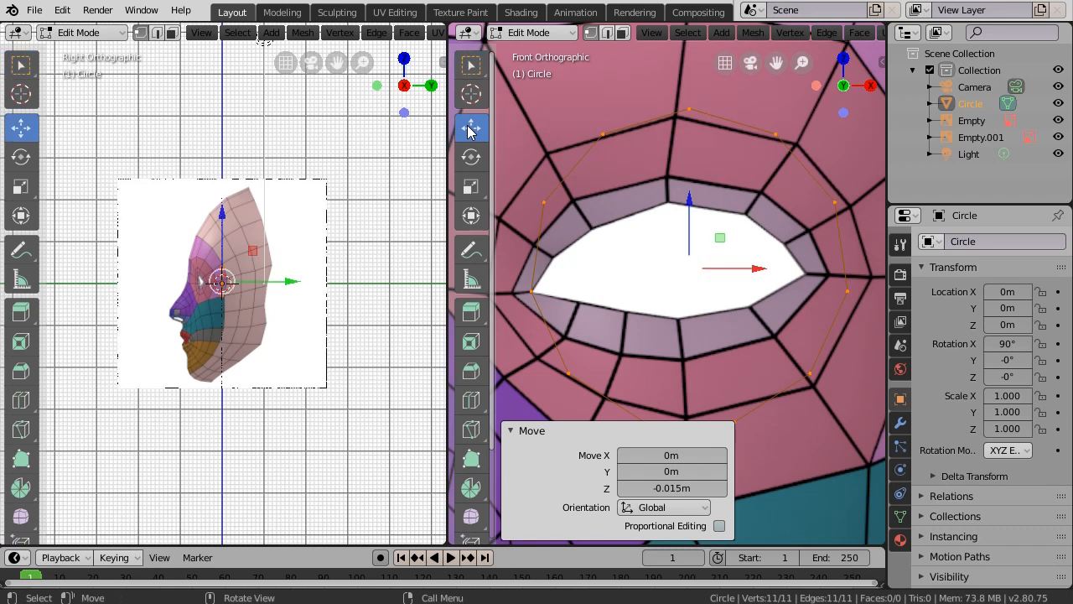
{"action": "left_click", "coordinate": [542, 202]}
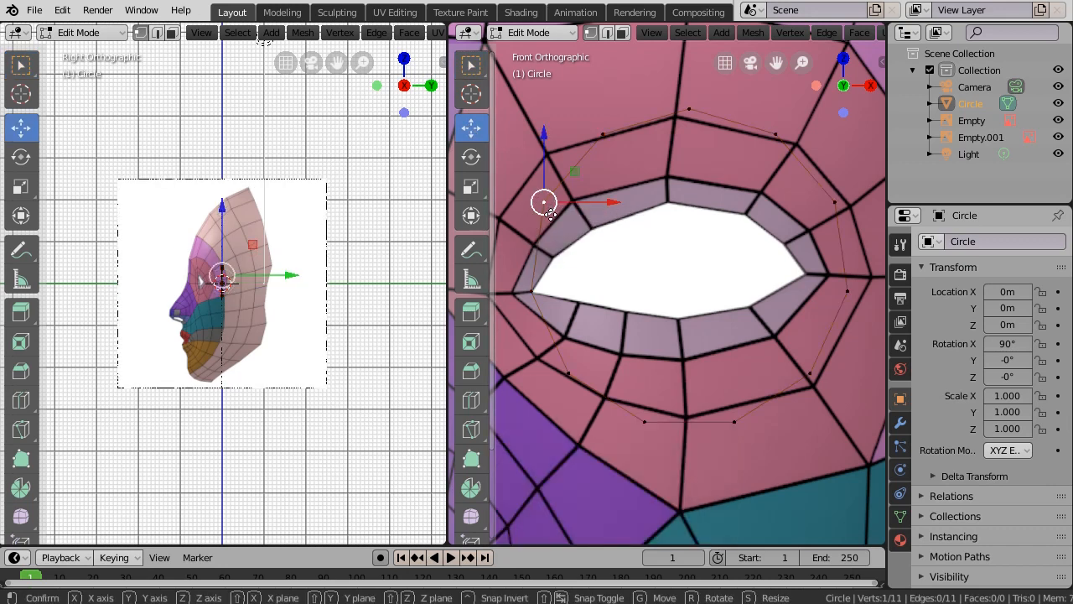
{"action": "left_click_drag", "start_coordinate": [548, 209], "coordinate": [558, 264]}
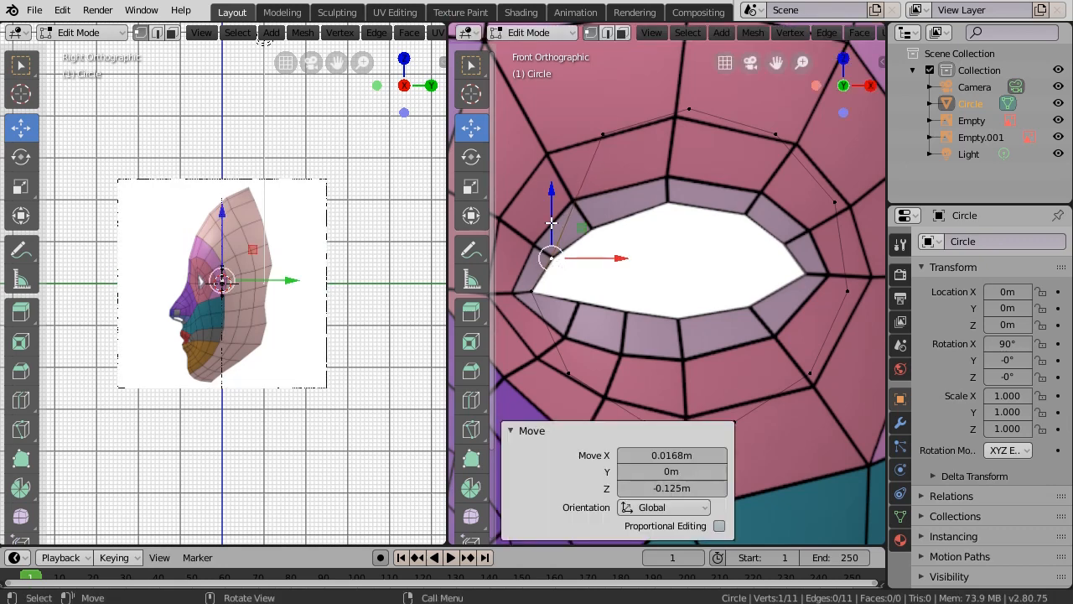
{"action": "left_click", "coordinate": [602, 135]}
{"action": "left_click_drag", "start_coordinate": [601, 135], "coordinate": [597, 239]}
{"action": "left_click", "coordinate": [690, 107]}
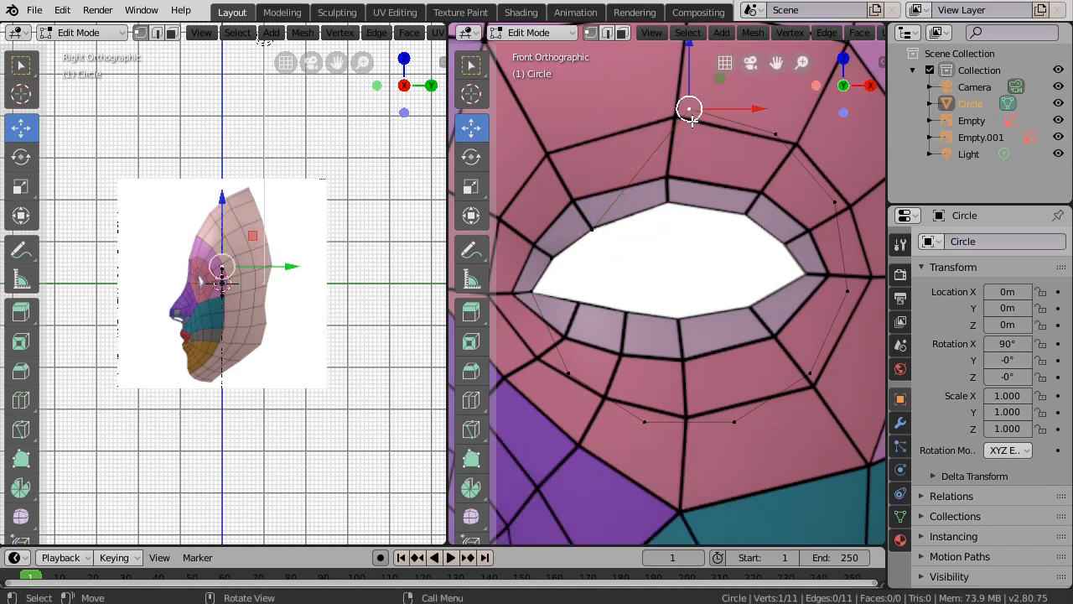
{"action": "left_click_drag", "start_coordinate": [691, 107], "coordinate": [668, 213]}
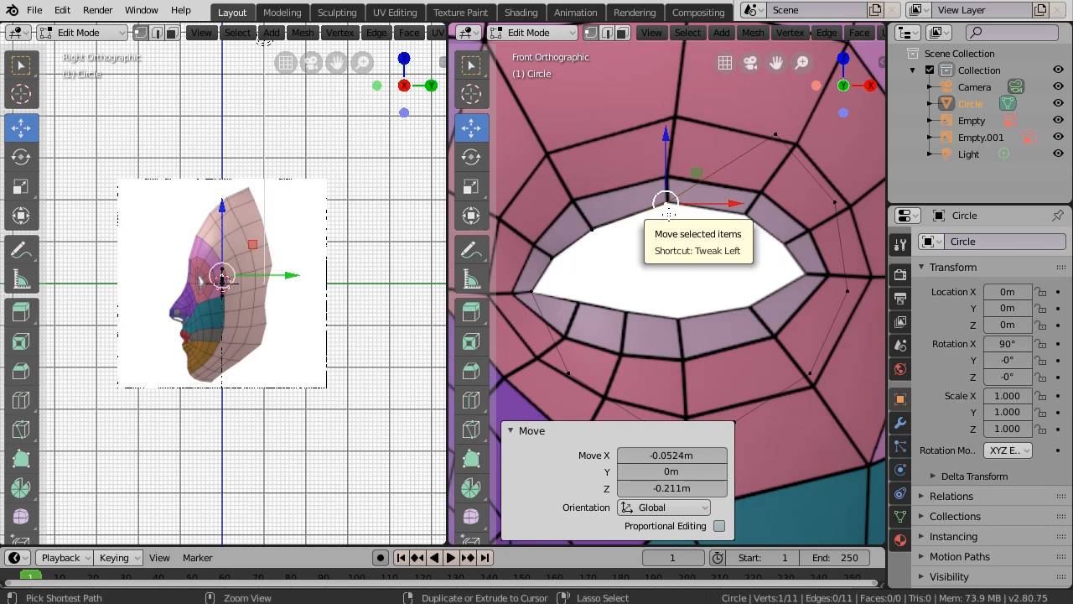
In the right view, move the eye loop's vertices one by one along Y onto the eye opening of the profile reference.
{"action": "key", "text": "a"}
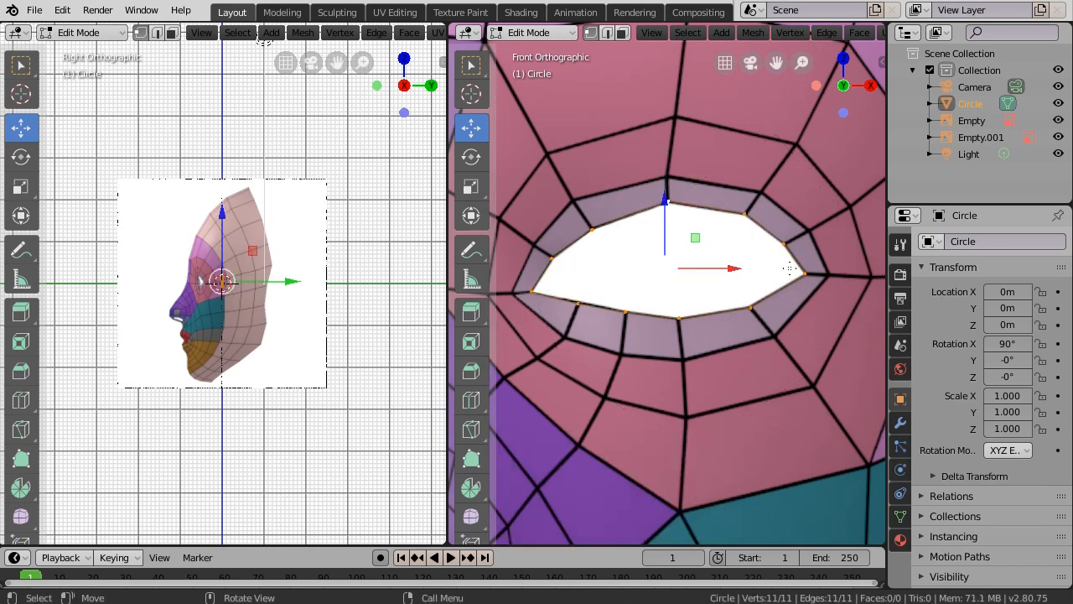
{"action": "left_click", "coordinate": [229, 303]}
{"action": "scroll", "coordinate": [235, 302], "scroll_direction": "up", "scroll_amount": 8}
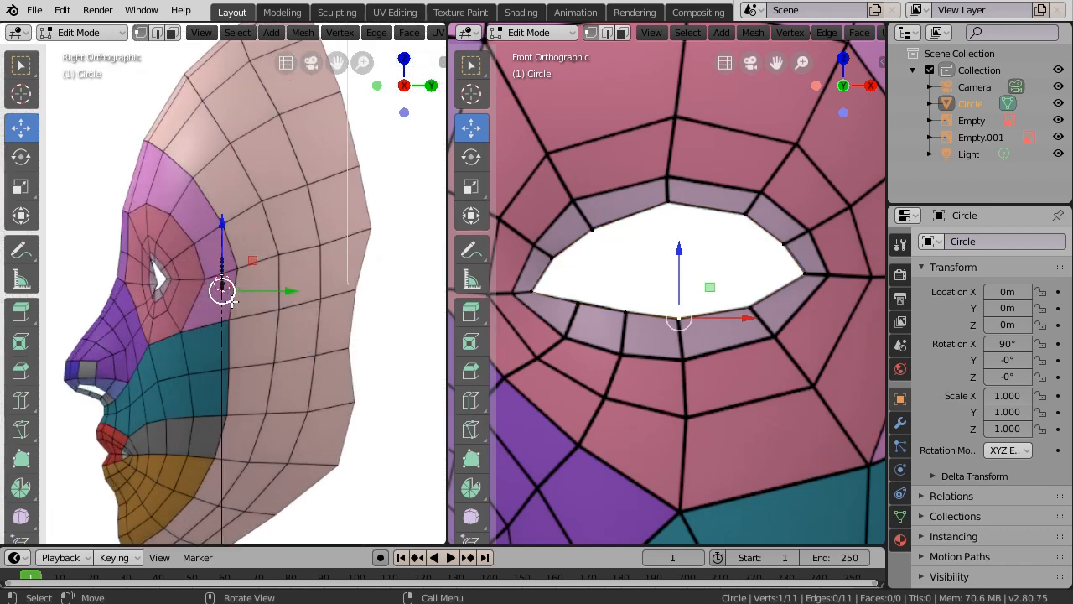
{"action": "middle_click_drag", "start_coordinate": [245, 315], "coordinate": [305, 276], "text": "shift"}
{"action": "scroll", "coordinate": [289, 253], "scroll_direction": "up", "scroll_amount": 2}
{"action": "key", "text": "a"}
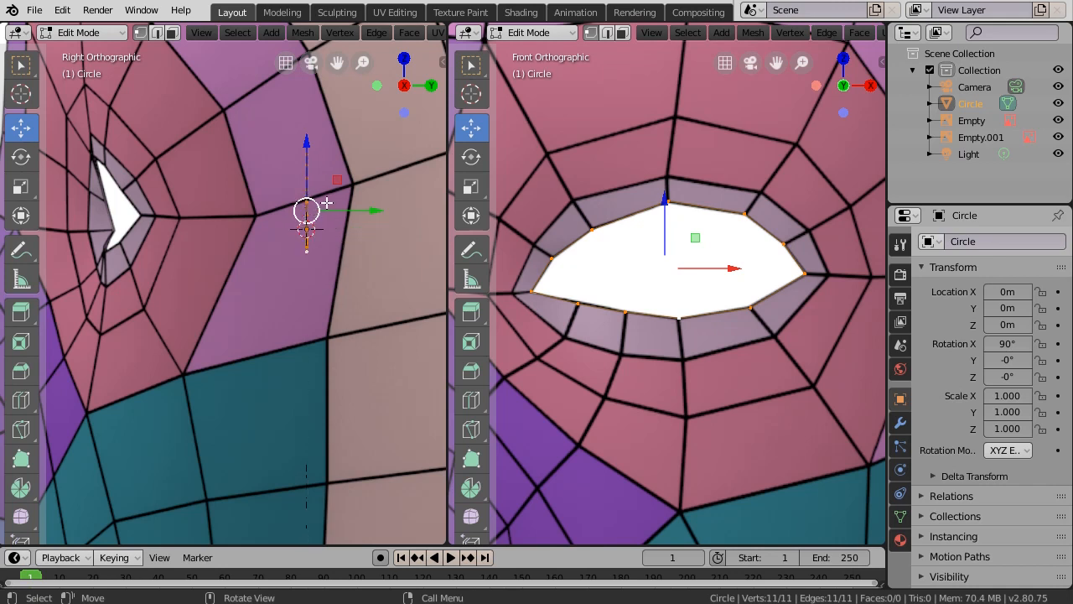
{"action": "left_click", "coordinate": [805, 274]}
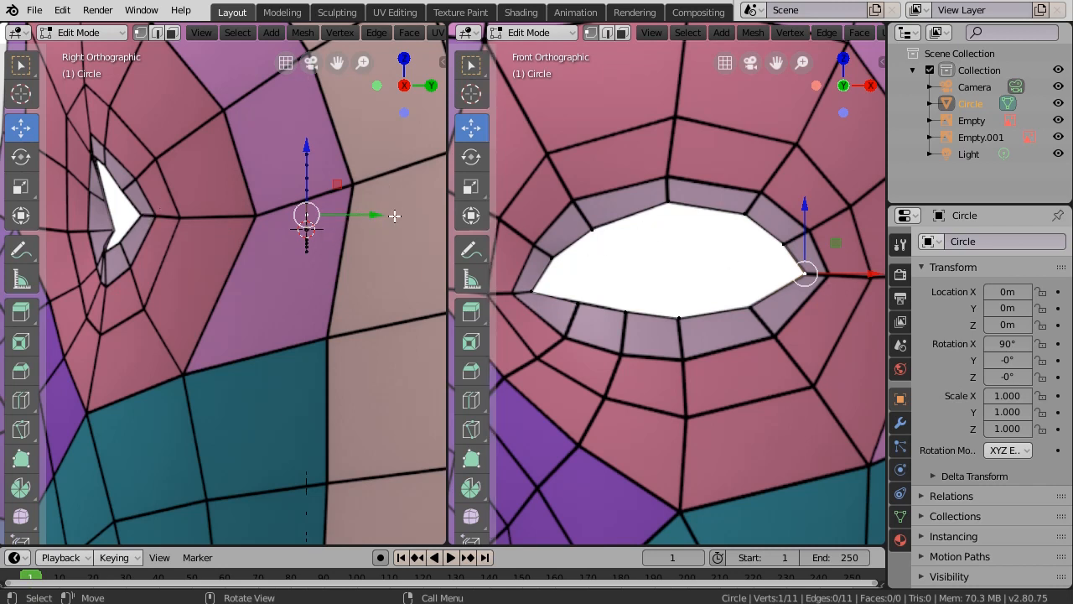
{"action": "left_click_drag", "start_coordinate": [371, 215], "coordinate": [203, 200]}
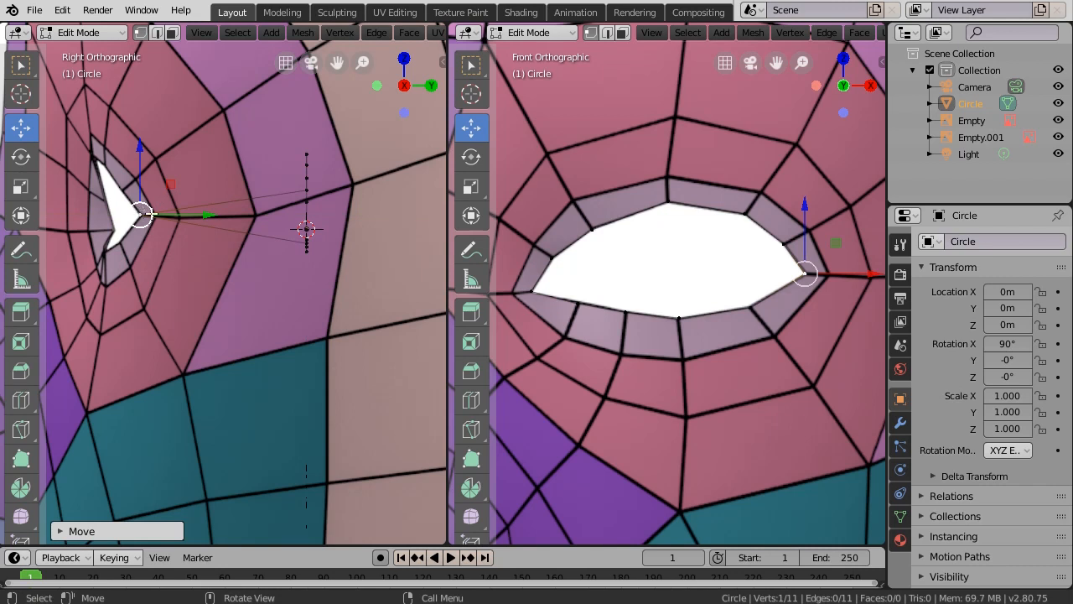
{"action": "left_click", "coordinate": [783, 244]}
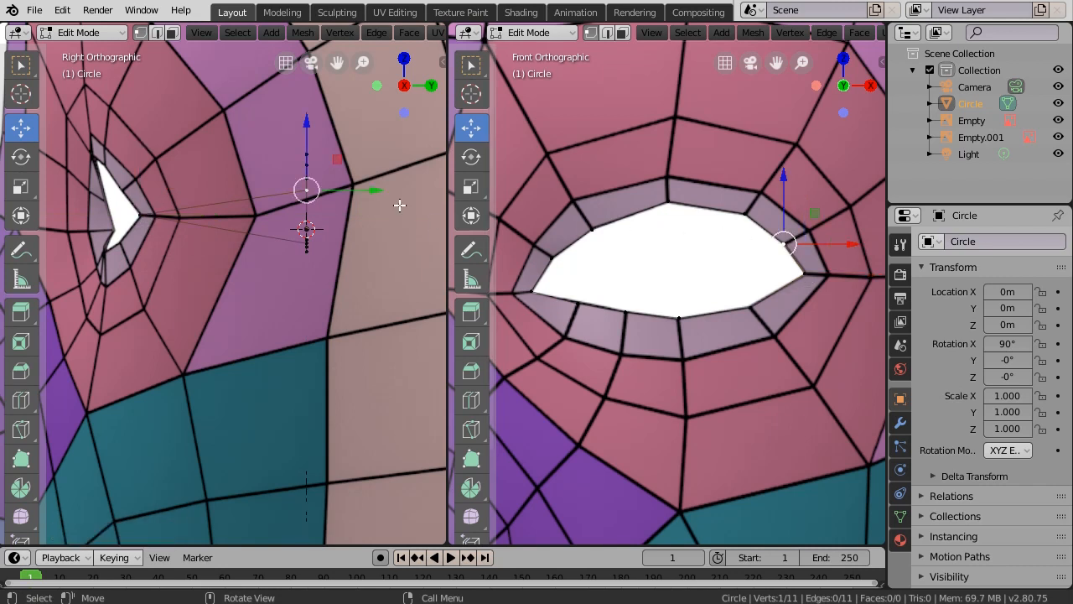
{"action": "left_click_drag", "start_coordinate": [366, 187], "coordinate": [185, 177]}
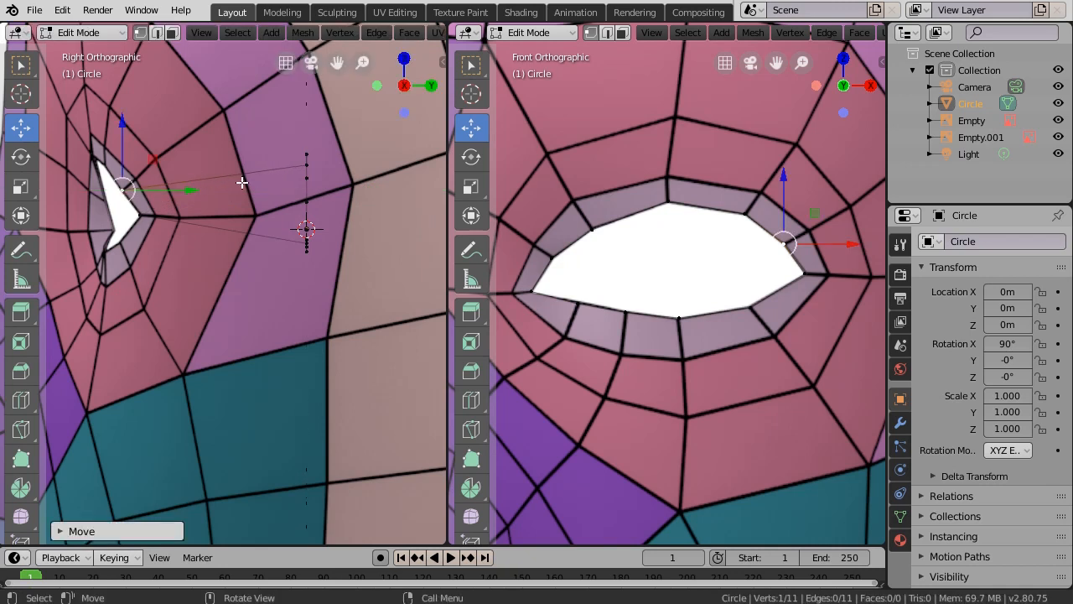
{"action": "left_click", "coordinate": [745, 212]}
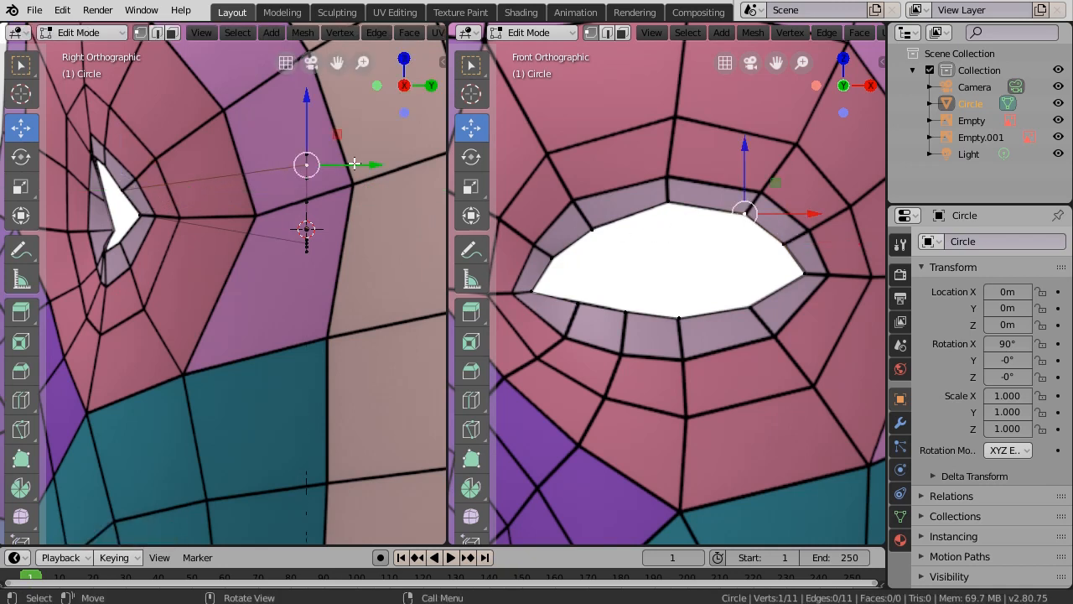
{"action": "left_click_drag", "start_coordinate": [352, 165], "coordinate": [151, 162]}
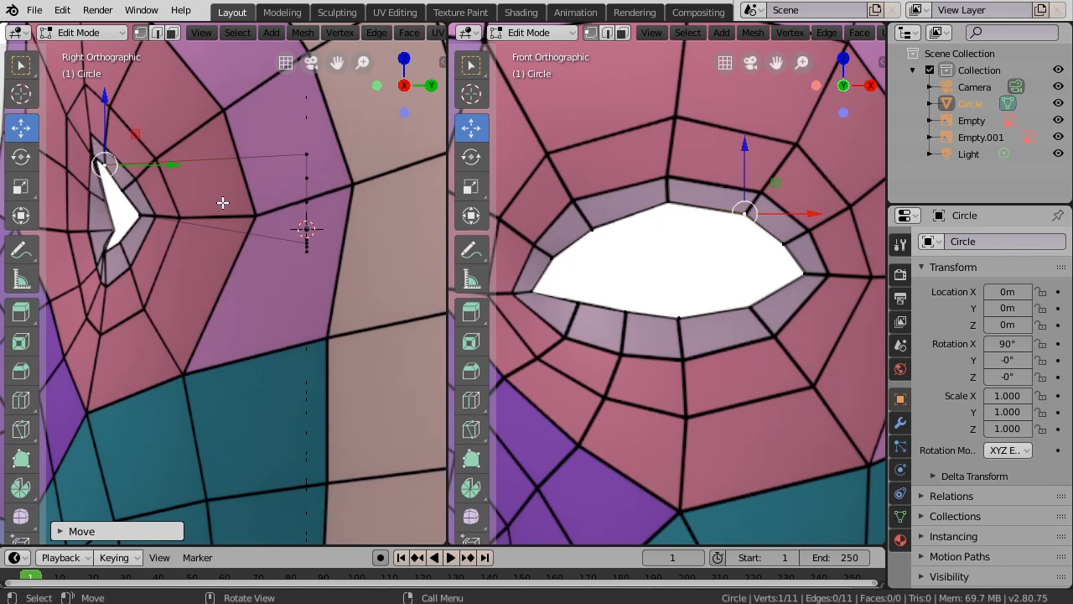
Select the entire linked eye loop, extrude it in place and scale the new ring by about 1.161.
{"action": "key", "text": "ctrl"}
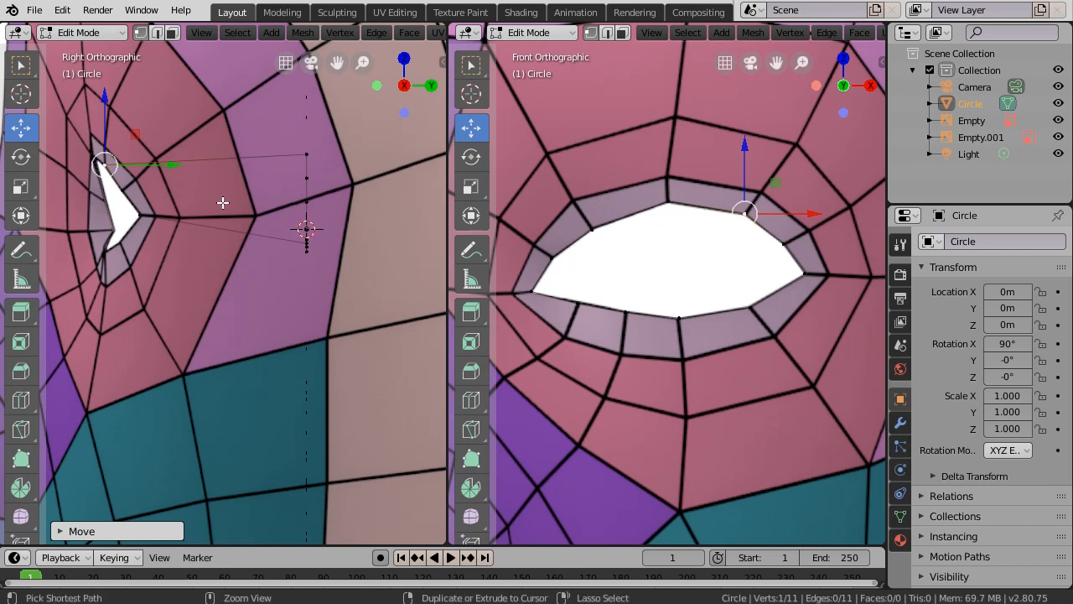
{"action": "key", "text": "ctrl+l"}
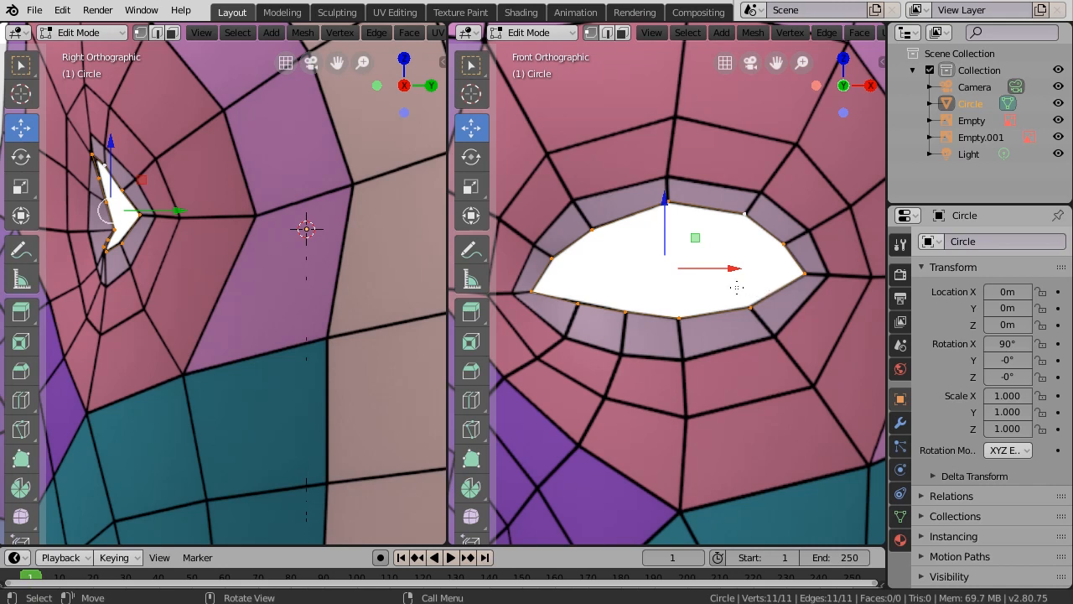
{"action": "key", "text": "e"}
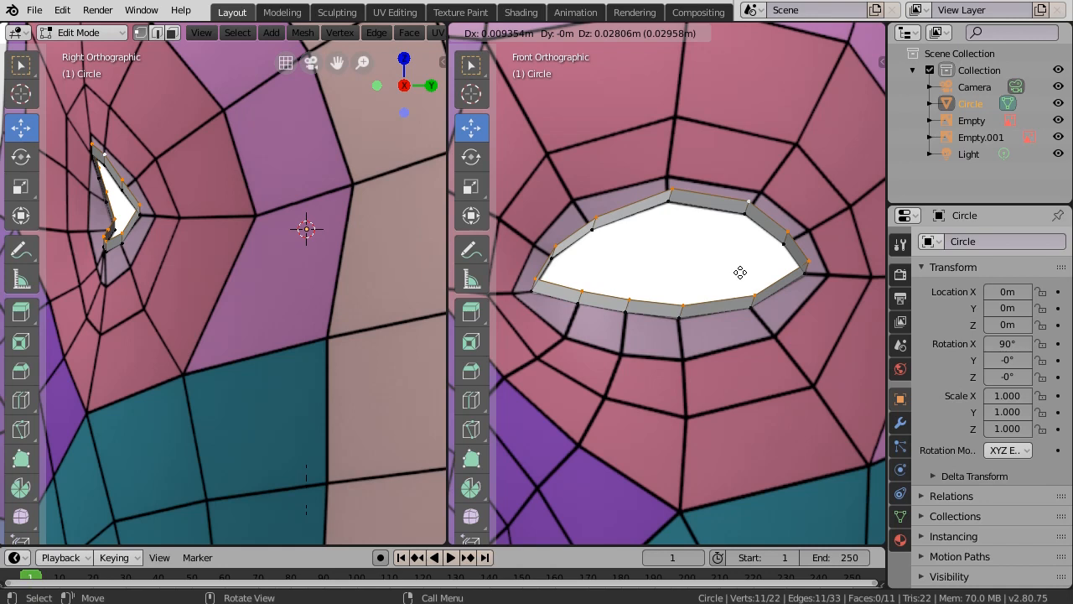
{"action": "right_click", "coordinate": [739, 271]}
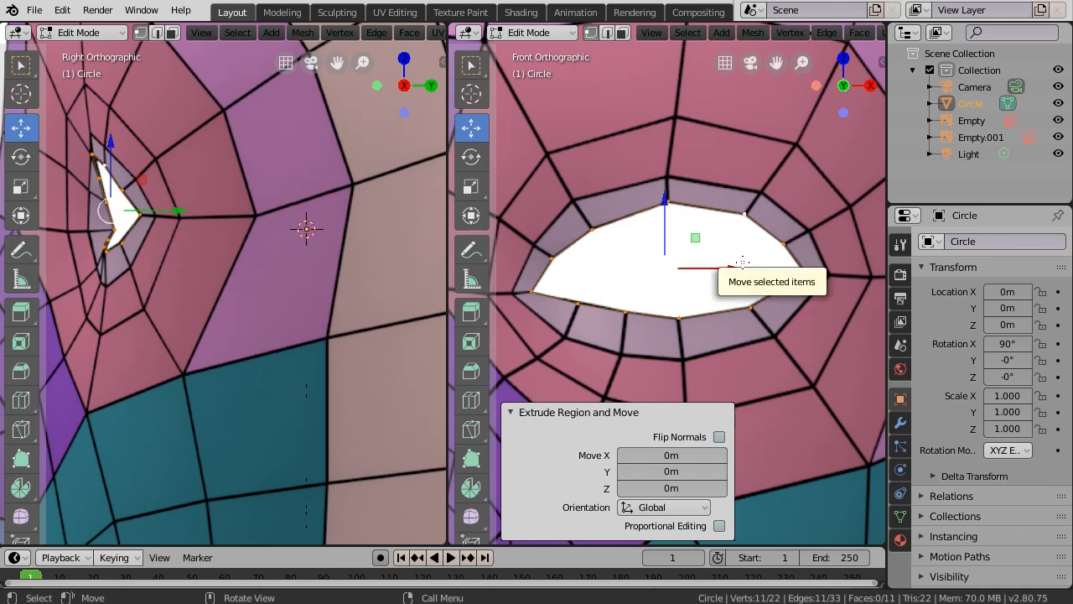
{"action": "key", "text": "s"}
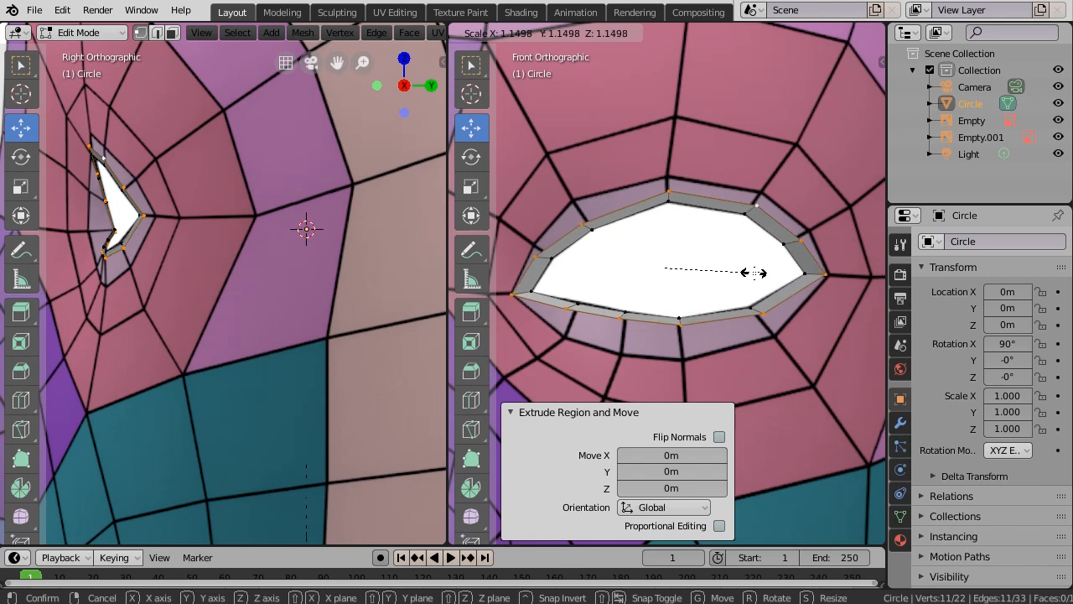
{"action": "left_click", "coordinate": [755, 274]}
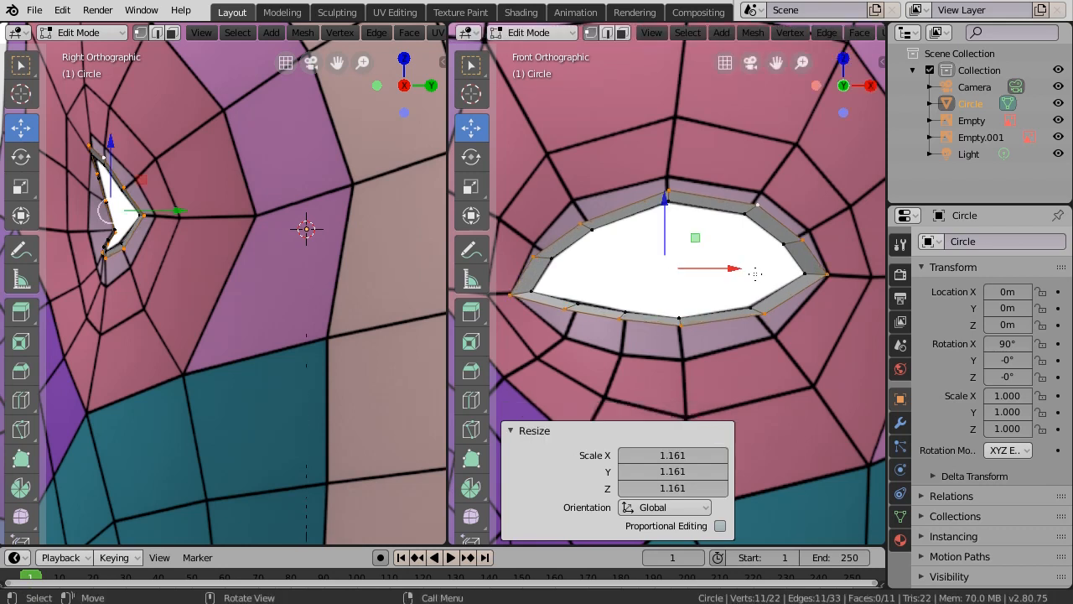
Move the extruded ring's vertices onto the outer corners of the eyelid band in the reference image.
{"action": "left_click", "coordinate": [803, 240]}
{"action": "left_click_drag", "start_coordinate": [805, 240], "coordinate": [813, 232]}
{"action": "left_click", "coordinate": [757, 205]}
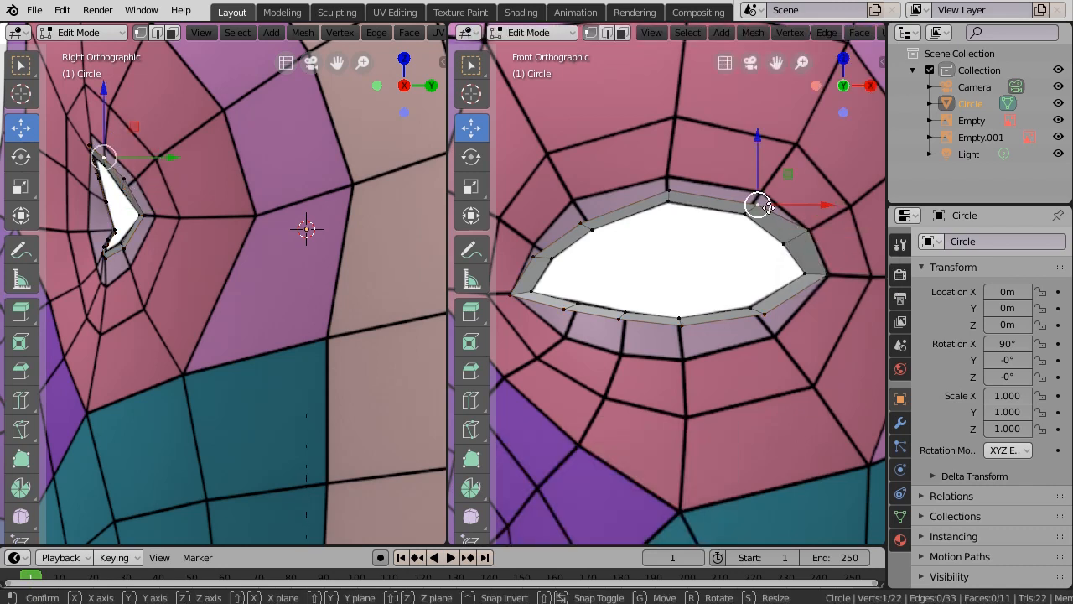
{"action": "left_click_drag", "start_coordinate": [768, 206], "coordinate": [771, 194]}
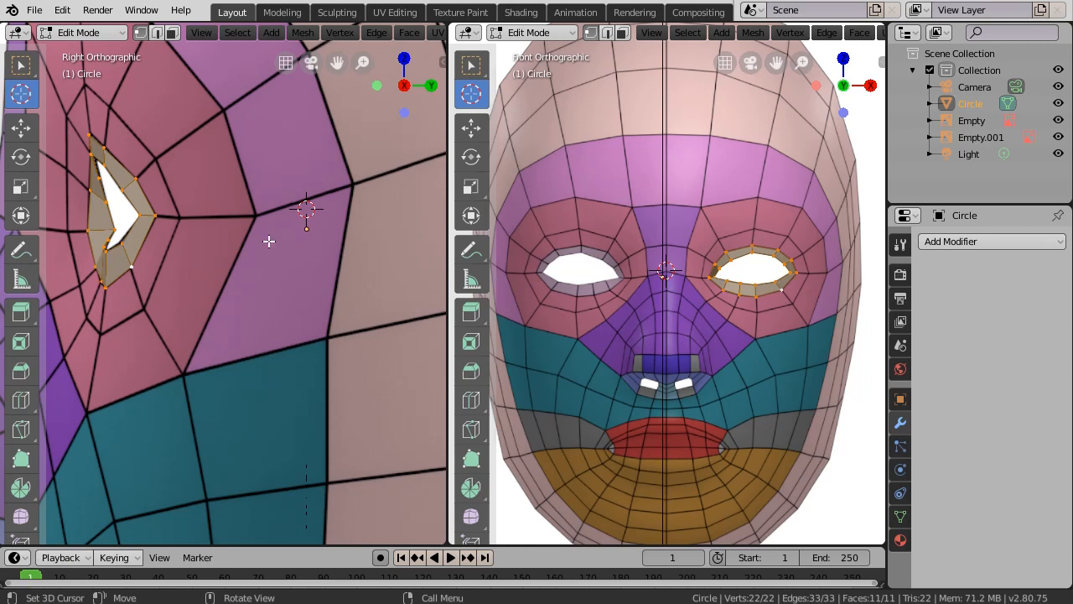
Place the 3D cursor on the face's vertical centre line at the nose bridge in the front reference.
{"action": "scroll", "coordinate": [189, 243], "scroll_direction": "down", "scroll_amount": 5}
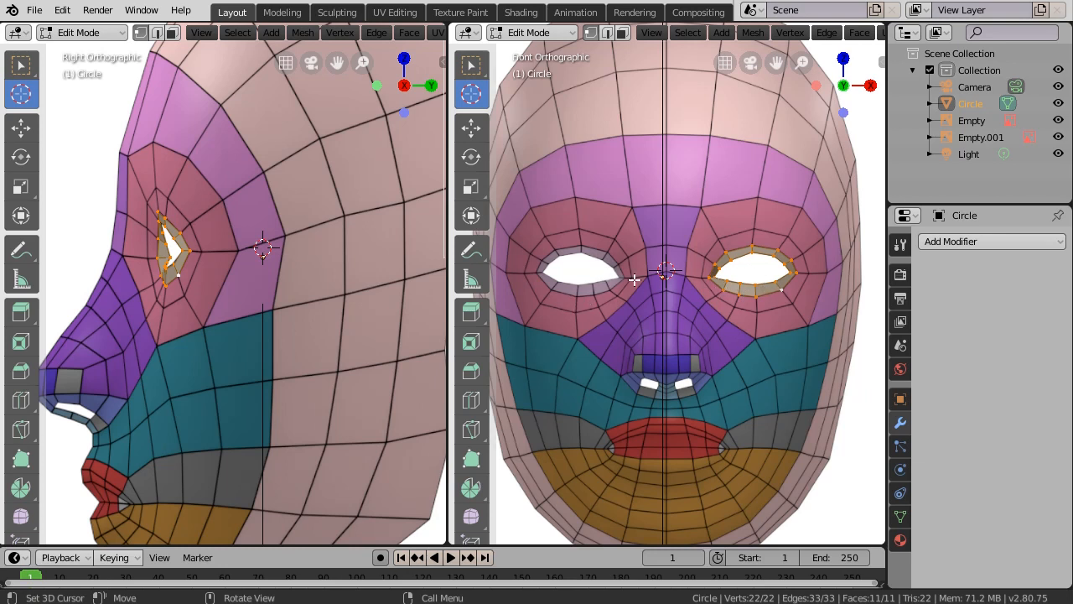
{"action": "scroll", "coordinate": [675, 281], "scroll_direction": "up", "scroll_amount": 8}
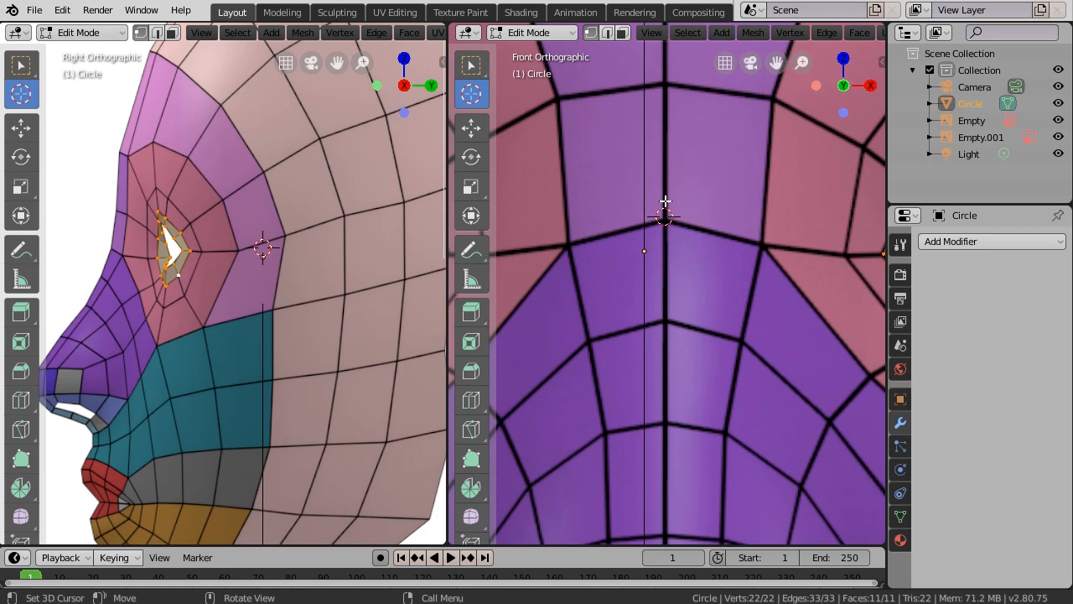
{"action": "right_click", "coordinate": [665, 200], "text": "shift"}
{"action": "left_click", "coordinate": [665, 222]}
{"action": "scroll", "coordinate": [690, 177], "scroll_direction": "down", "scroll_amount": 5}
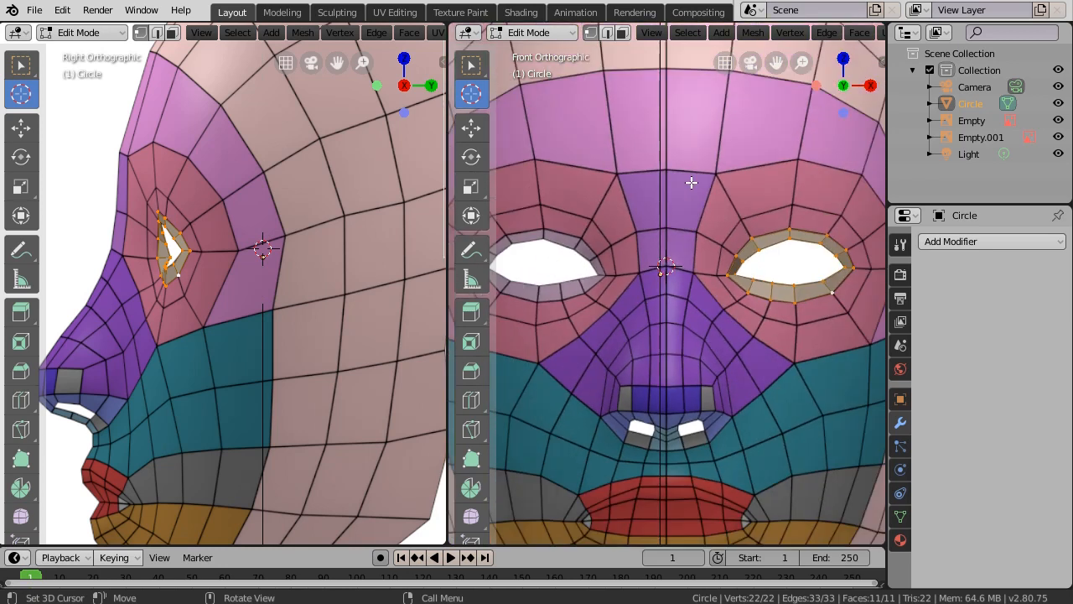
{"action": "scroll", "coordinate": [691, 182], "scroll_direction": "down", "scroll_amount": 1}
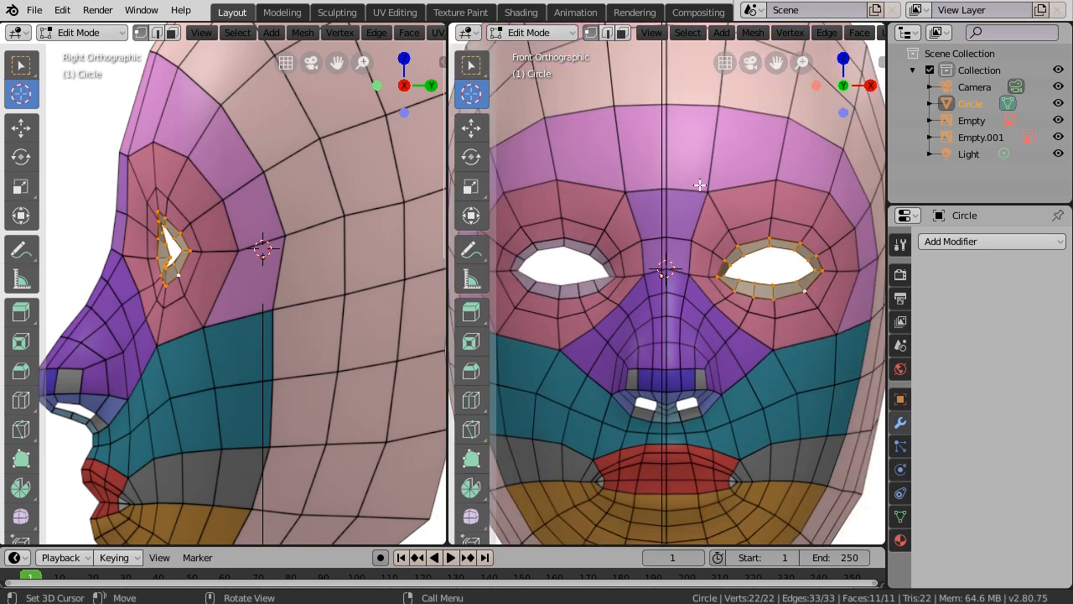
Switch to Object Mode and set the eye object's origin to the 3D cursor.
{"action": "left_click", "coordinate": [531, 33]}
{"action": "left_click", "coordinate": [528, 53]}
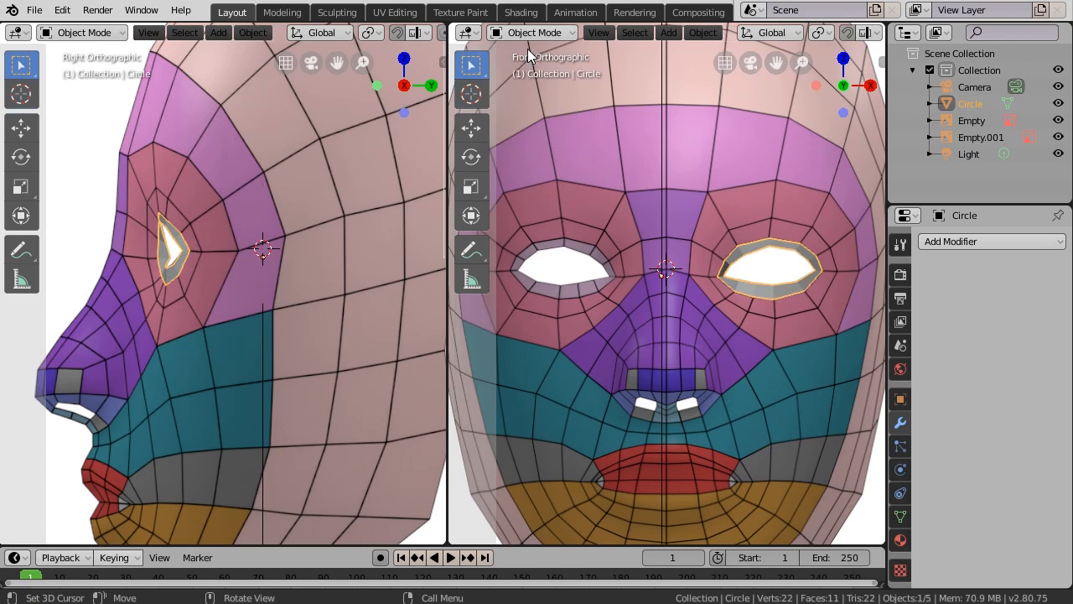
{"action": "left_click", "coordinate": [704, 33]}
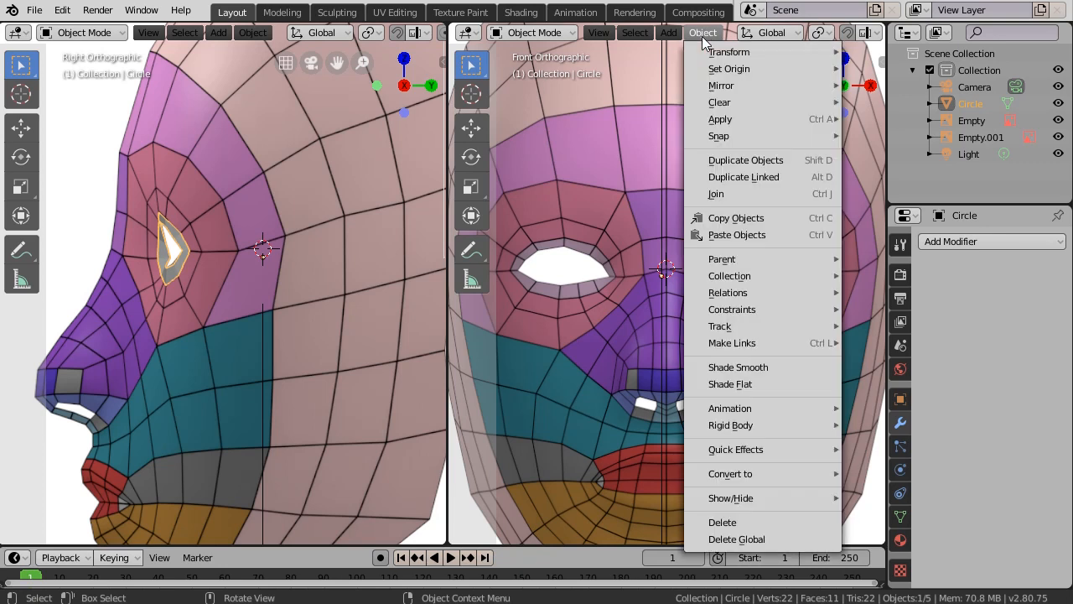
{"action": "mouse_move", "coordinate": [715, 71]}
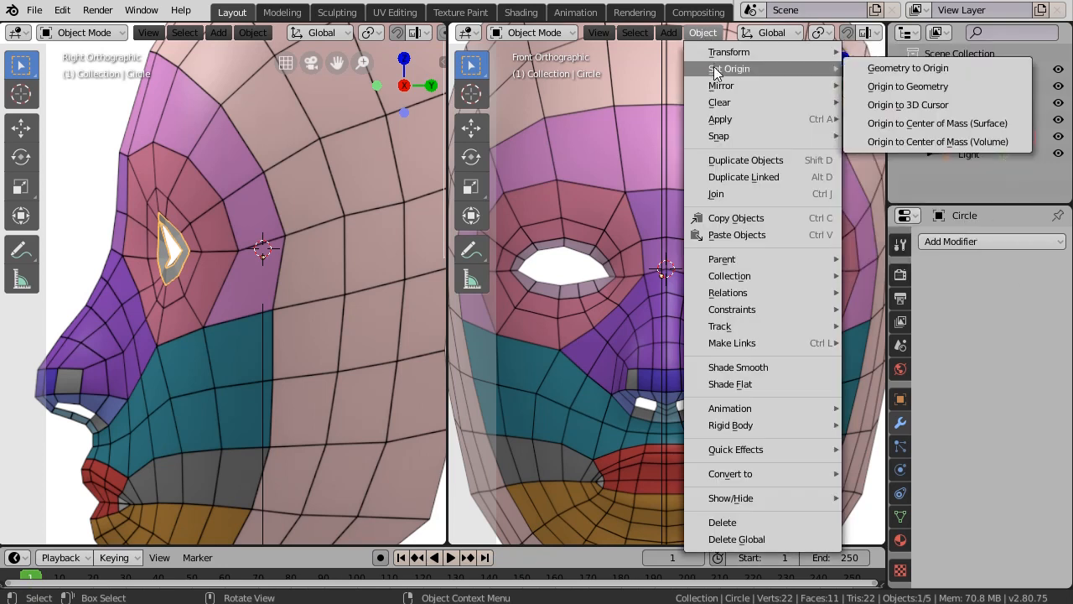
{"action": "left_click", "coordinate": [914, 108]}
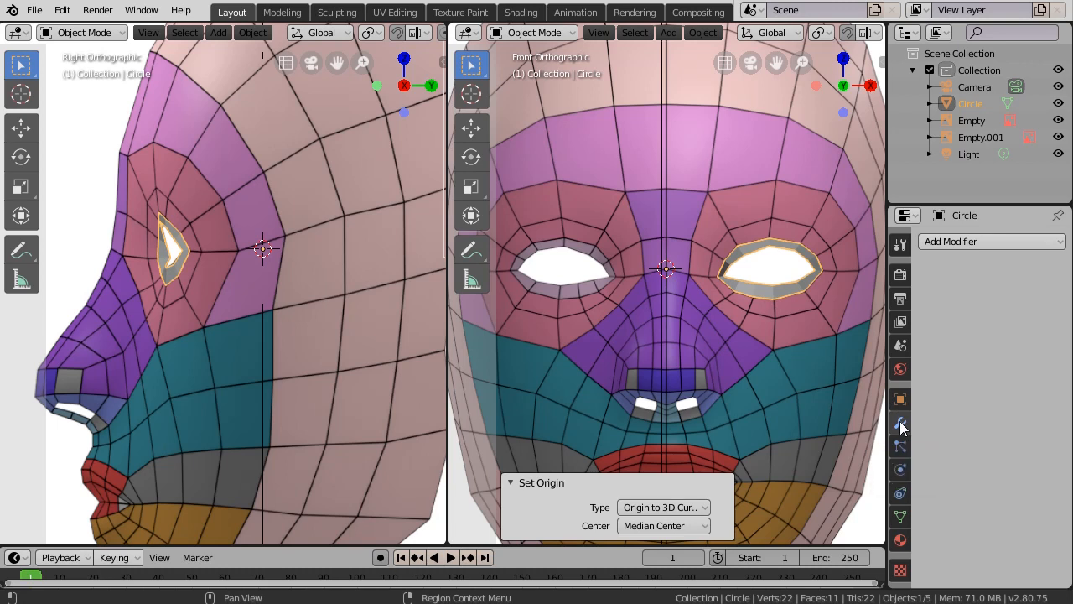
Add a Mirror modifier on the X axis to the eye object and enable Clipping.
{"action": "left_click", "coordinate": [977, 243]}
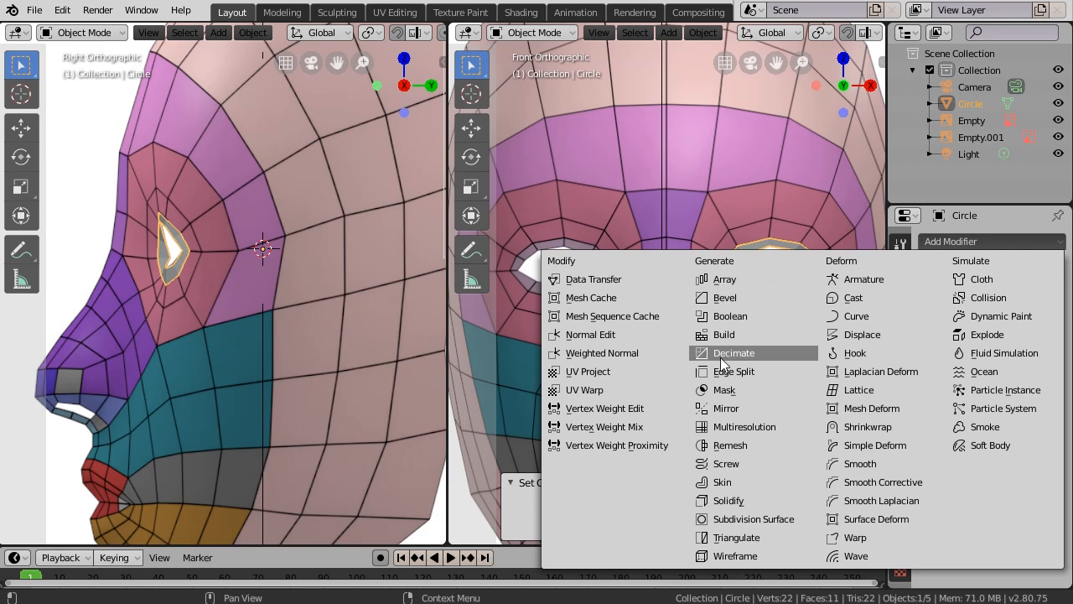
{"action": "left_click", "coordinate": [726, 411]}
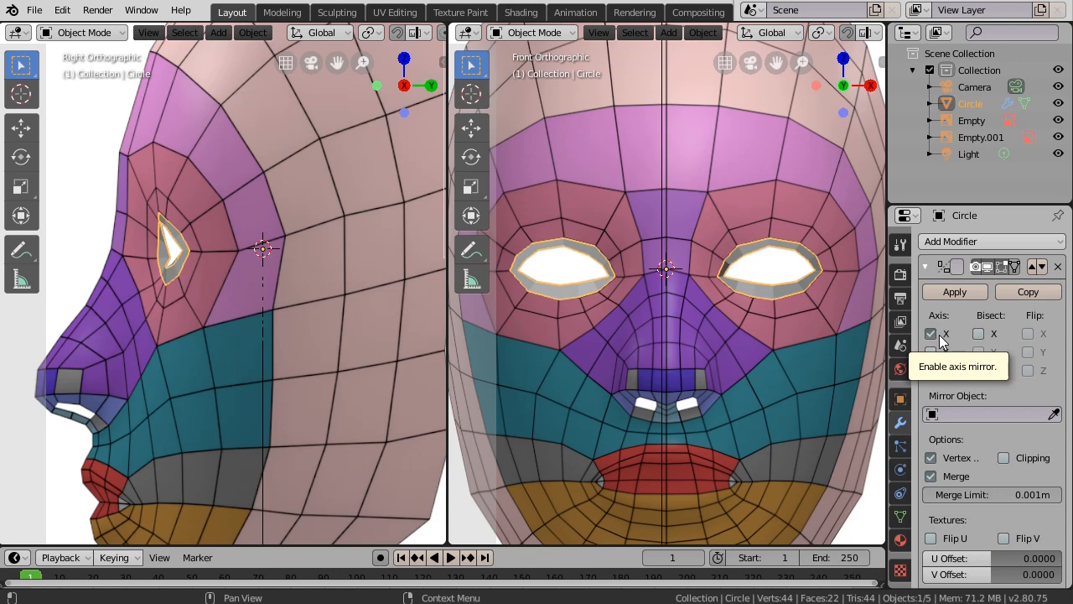
{"action": "left_click", "coordinate": [1005, 461]}
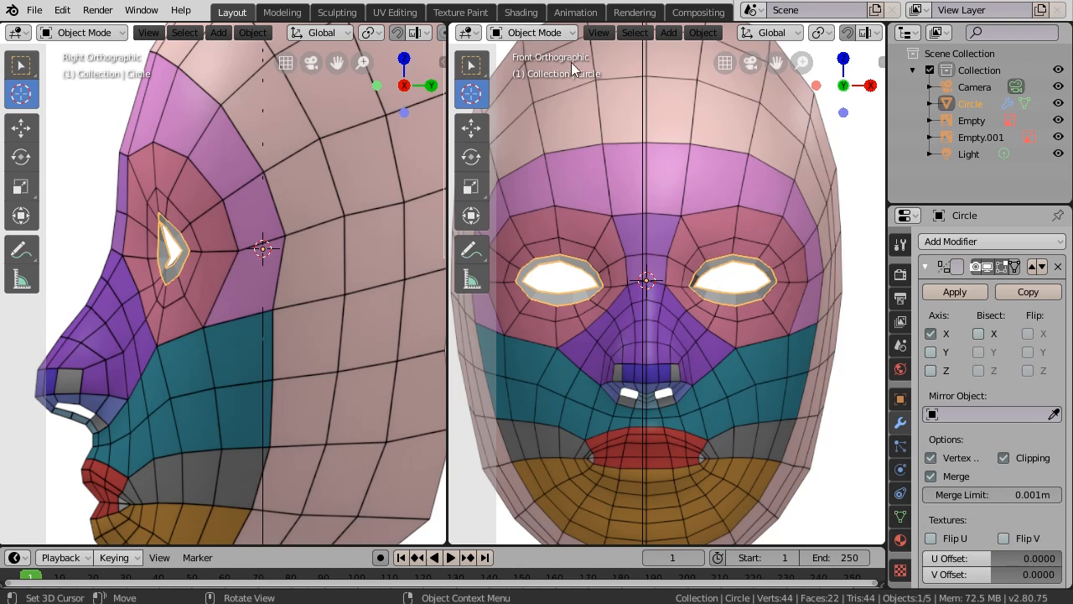
Return to Edit Mode and select the outer edge loop of the eyelid band in the front view.
{"action": "left_click", "coordinate": [558, 35]}
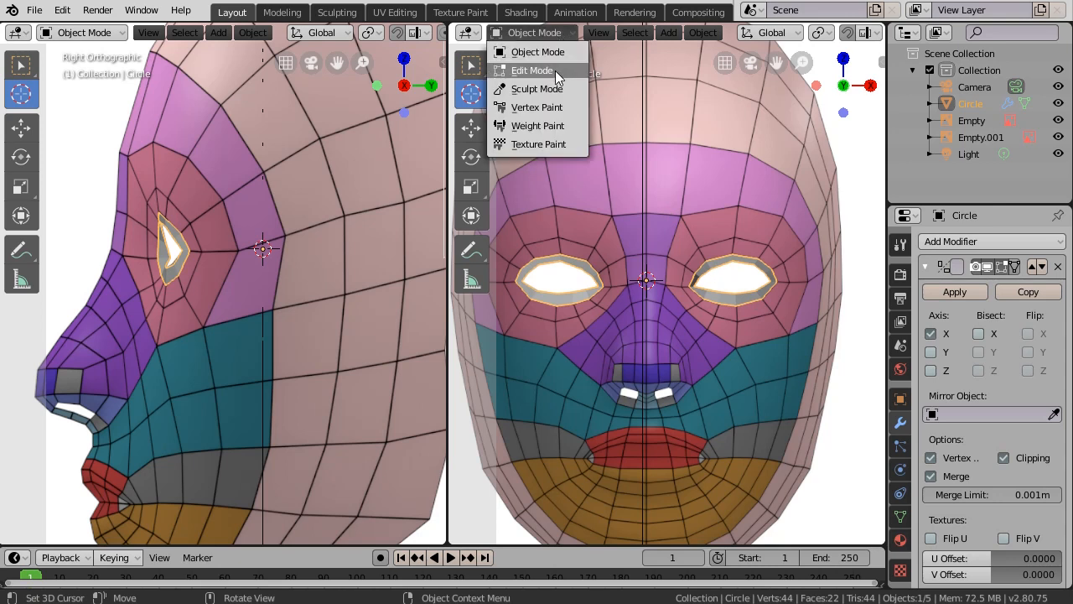
{"action": "left_click", "coordinate": [556, 71]}
{"action": "scroll", "coordinate": [748, 311], "scroll_direction": "up", "scroll_amount": 4}
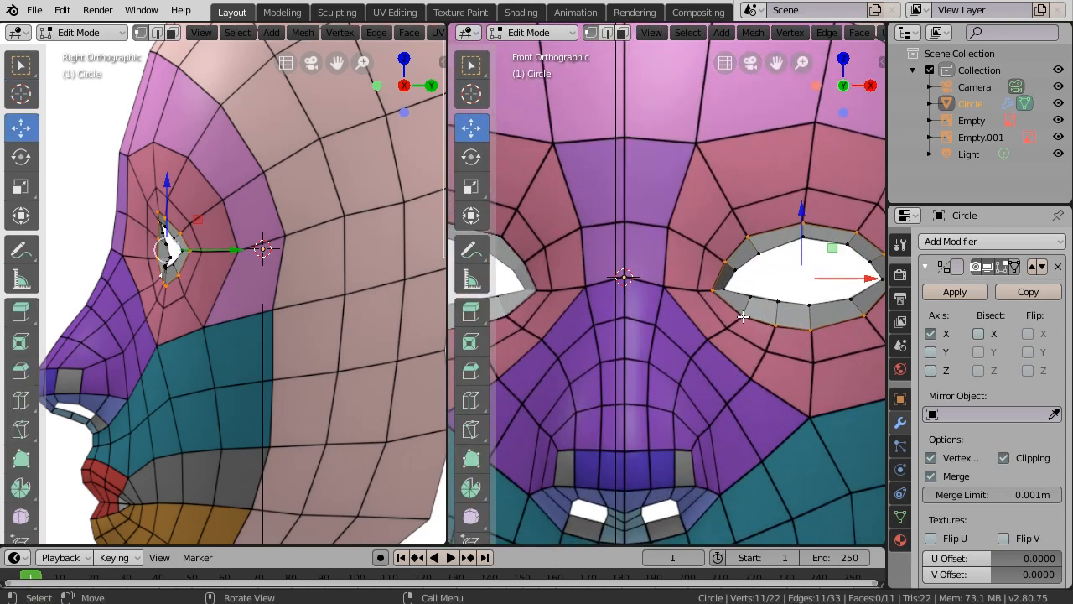
{"action": "left_click", "coordinate": [743, 312]}
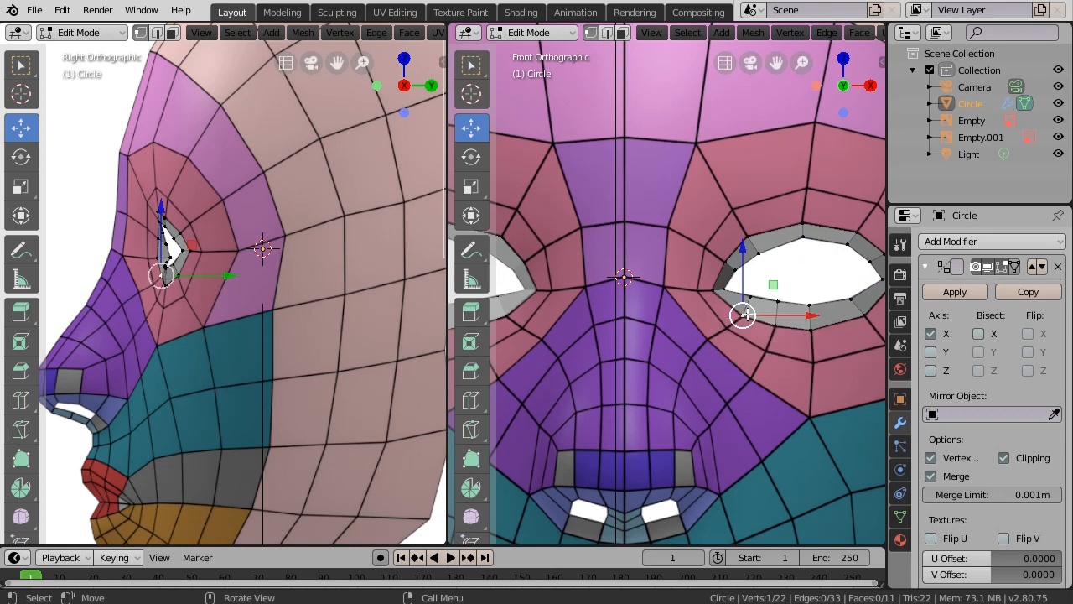
{"action": "key", "text": "a"}
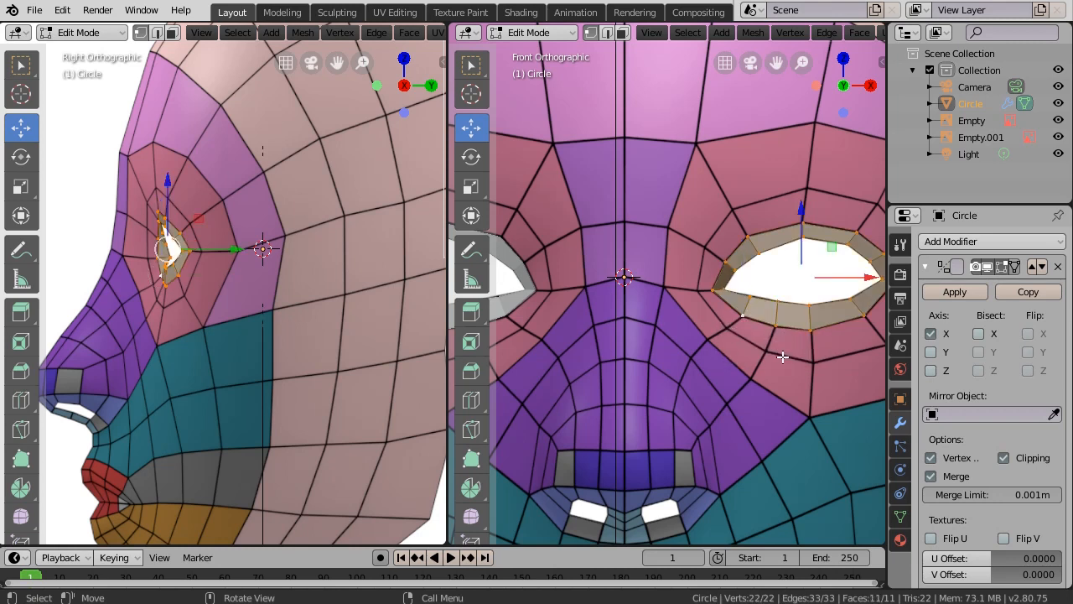
{"action": "key", "text": "alt+a"}
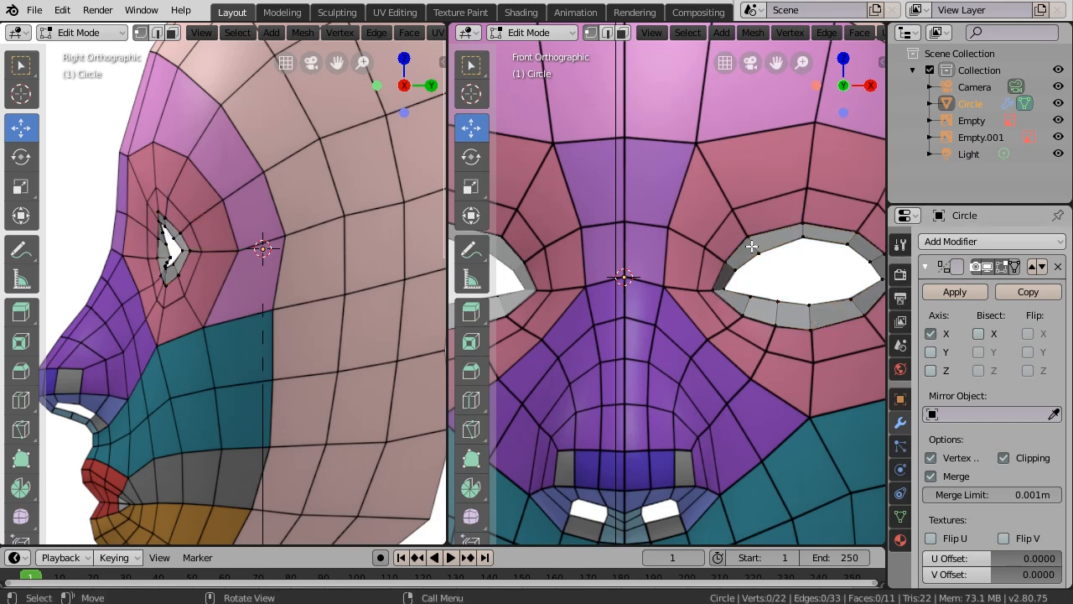
{"action": "middle_click_drag", "start_coordinate": [771, 353], "coordinate": [704, 345], "text": "shift"}
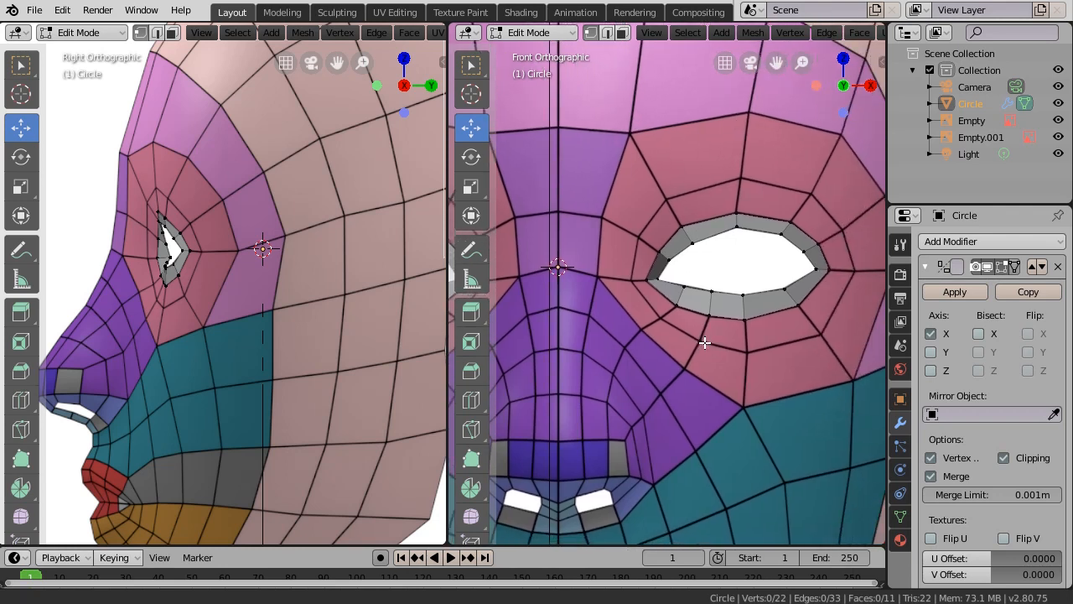
{"action": "left_click", "coordinate": [676, 305]}
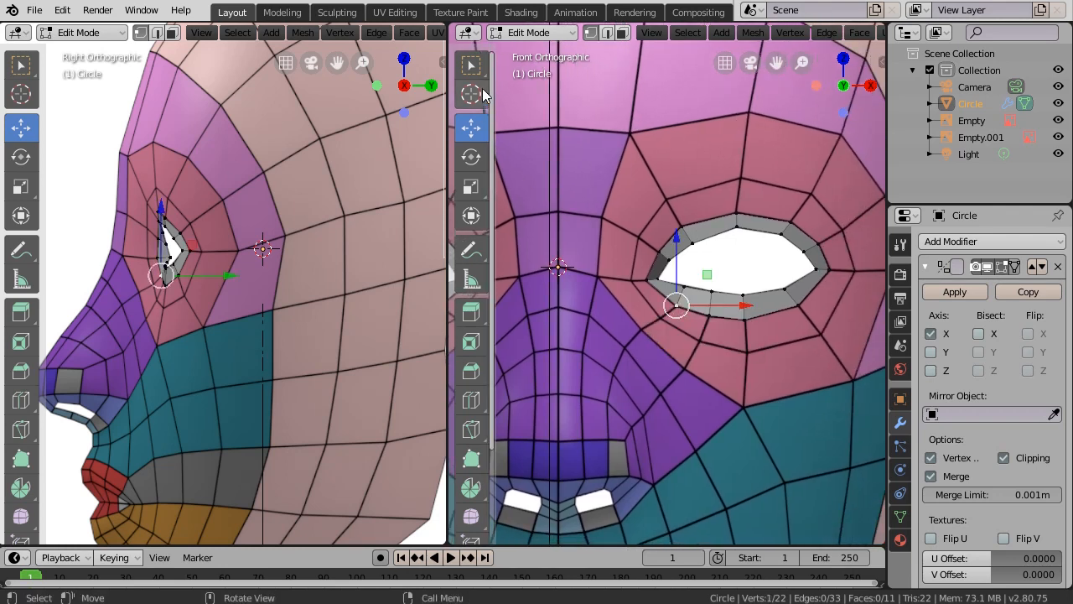
{"action": "left_click", "coordinate": [472, 67]}
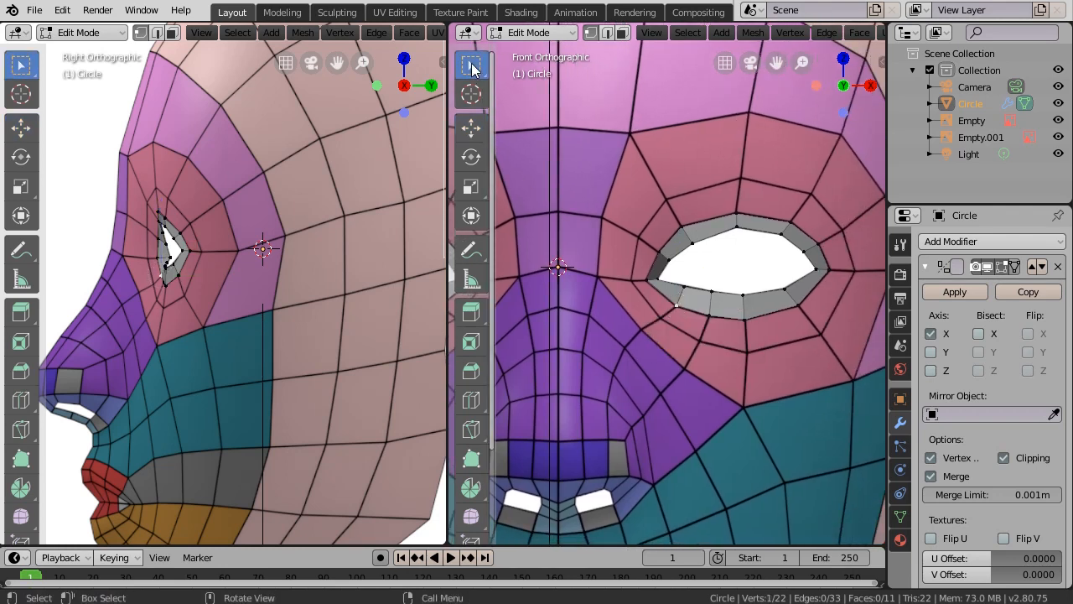
{"action": "left_click", "coordinate": [708, 316], "text": "alt"}
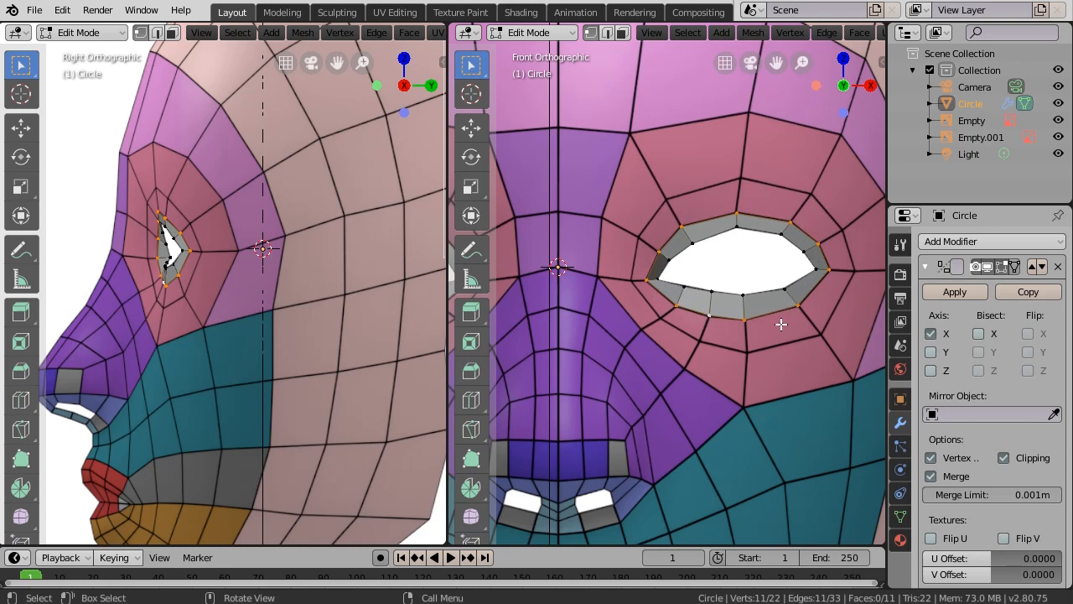
Extrude the selected loop in place and scale the new ring by about 1.255.
{"action": "key", "text": "e"}
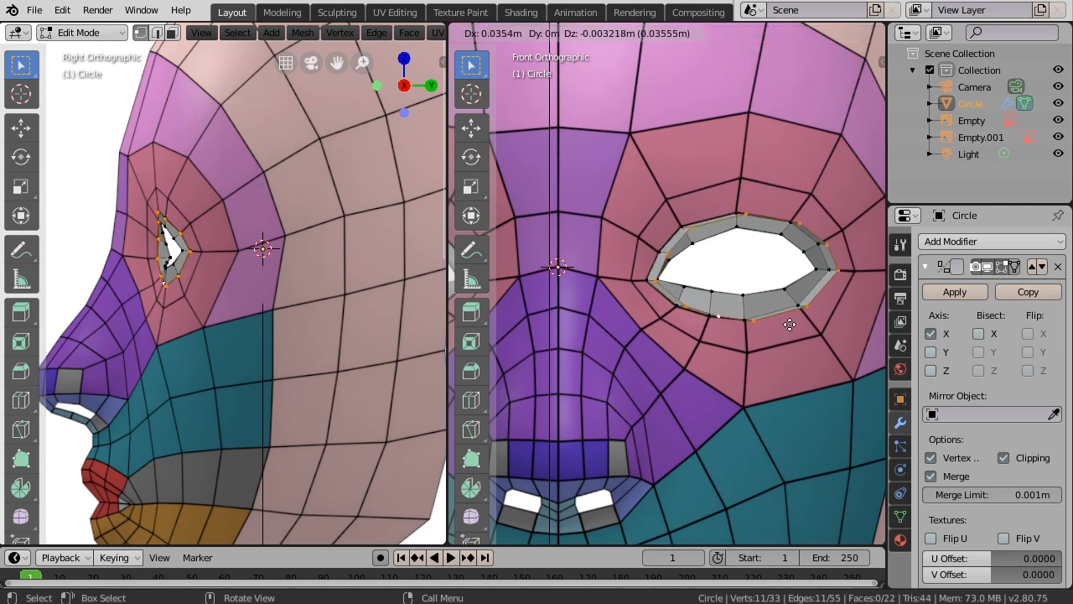
{"action": "right_click", "coordinate": [789, 326]}
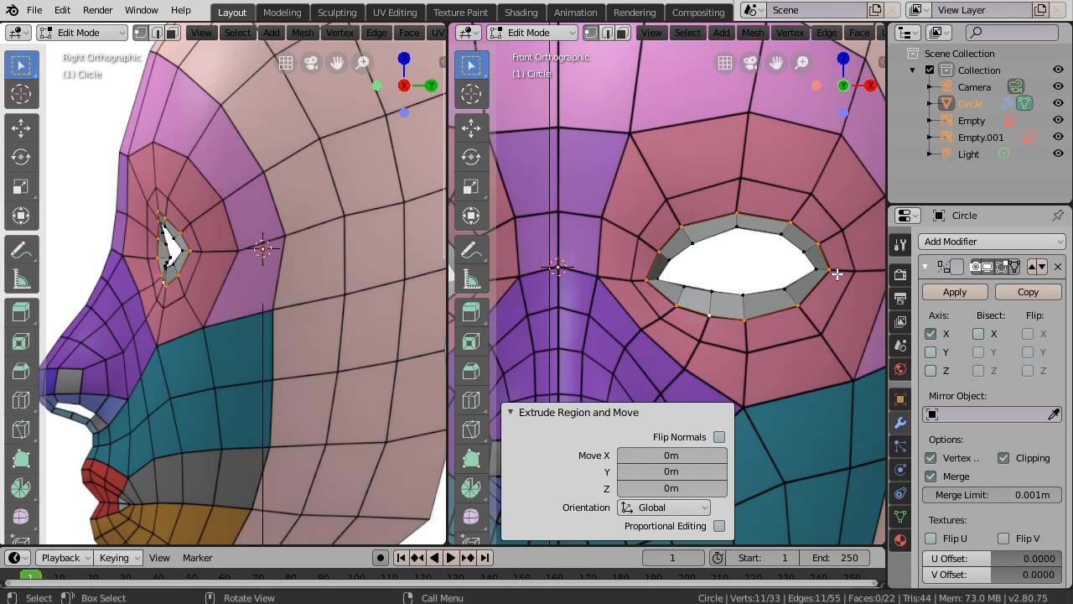
{"action": "key", "text": "s"}
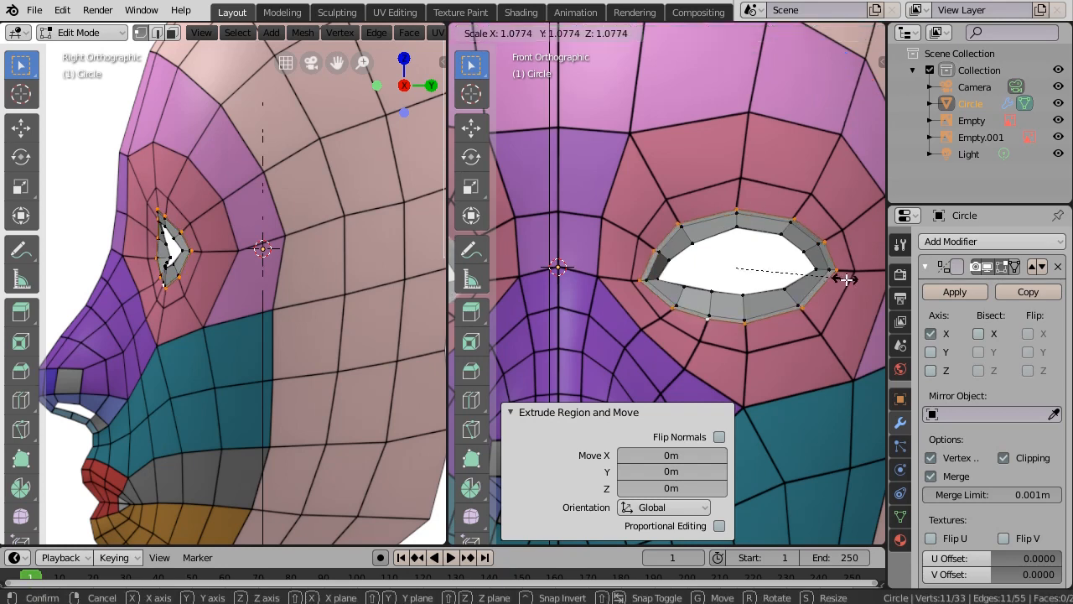
{"action": "left_click", "coordinate": [863, 285]}
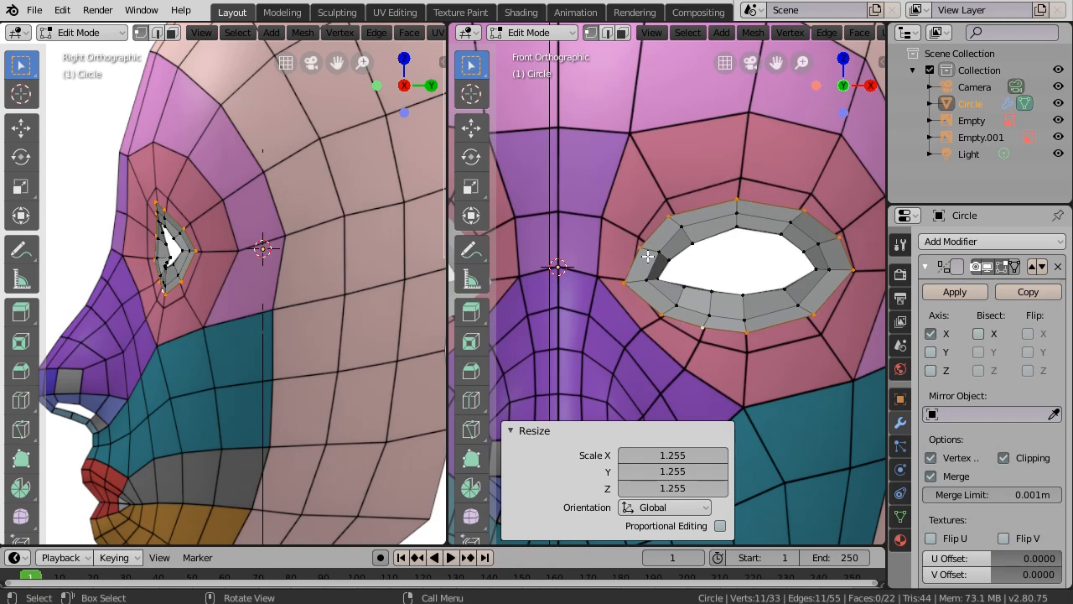
Move the new ring's upper vertices onto the front reference's next loop, and align the outermost ring's lower inner vertex with the profile reference along Y.
{"action": "left_click", "coordinate": [738, 197]}
{"action": "key", "text": "g"}
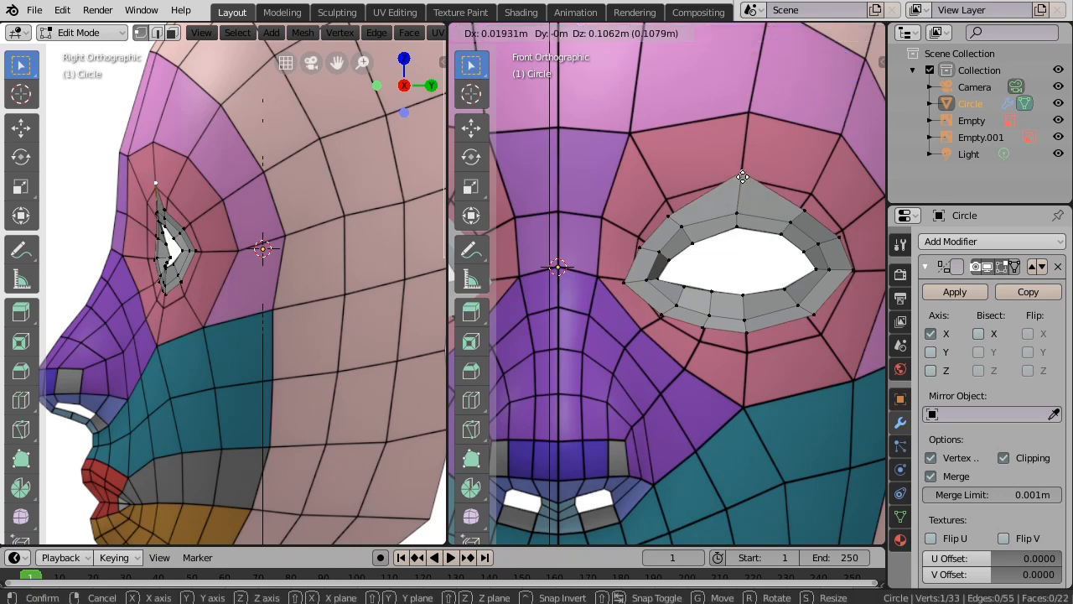
{"action": "left_click", "coordinate": [741, 185]}
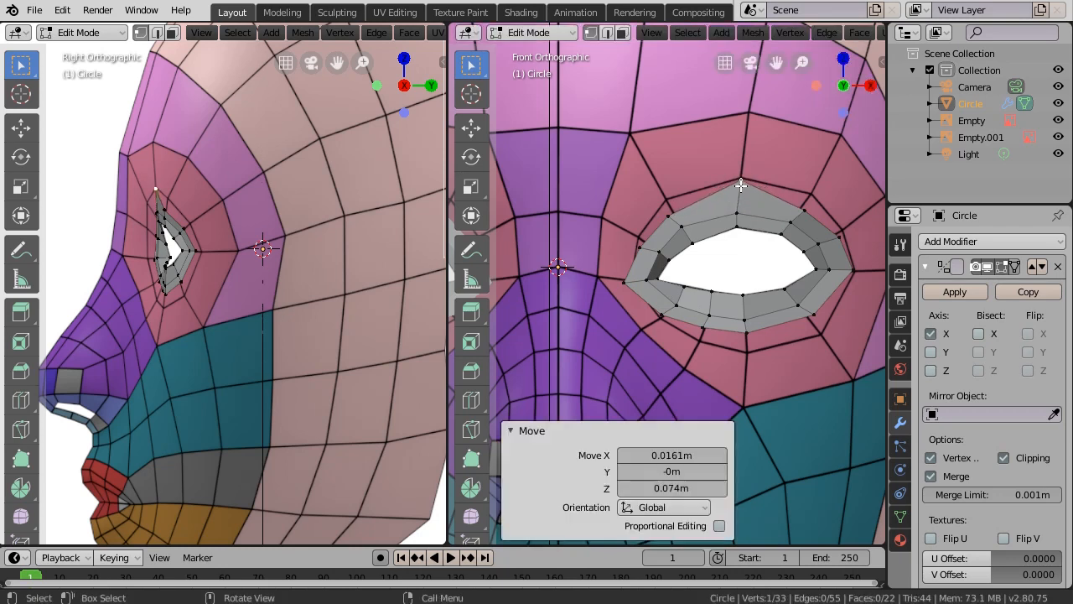
{"action": "left_click", "coordinate": [472, 128]}
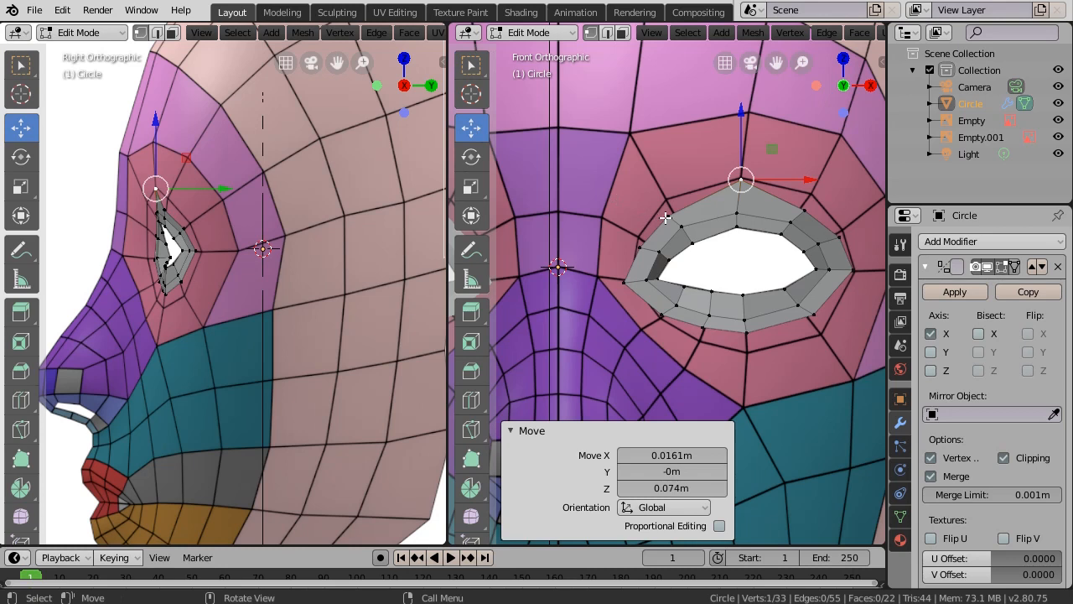
{"action": "left_click_drag", "start_coordinate": [668, 224], "coordinate": [667, 210]}
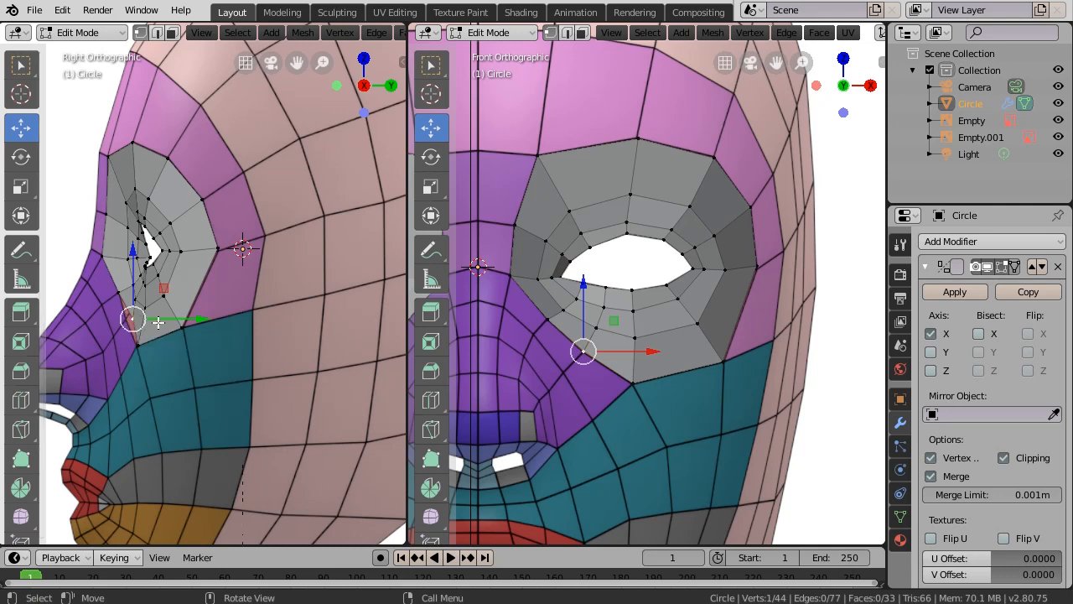
{"action": "left_click_drag", "start_coordinate": [161, 319], "coordinate": [159, 311]}
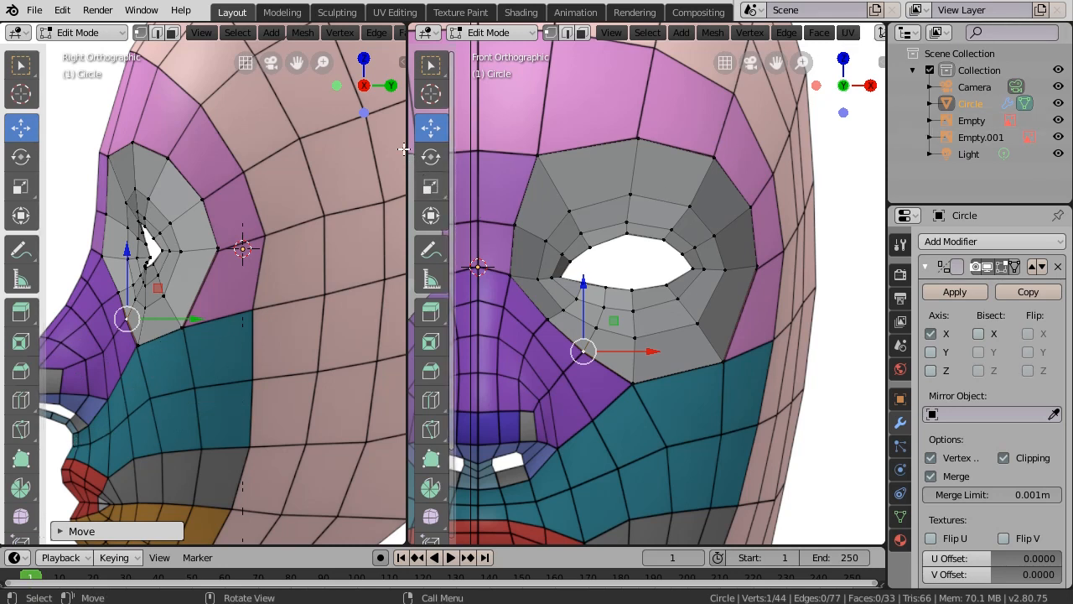
Enlarge the front view, show it in wireframe, and nudge the ring vertices at the eye's outer and inner corners onto the reference lines.
{"action": "left_click_drag", "start_coordinate": [406, 143], "coordinate": [18, 186]}
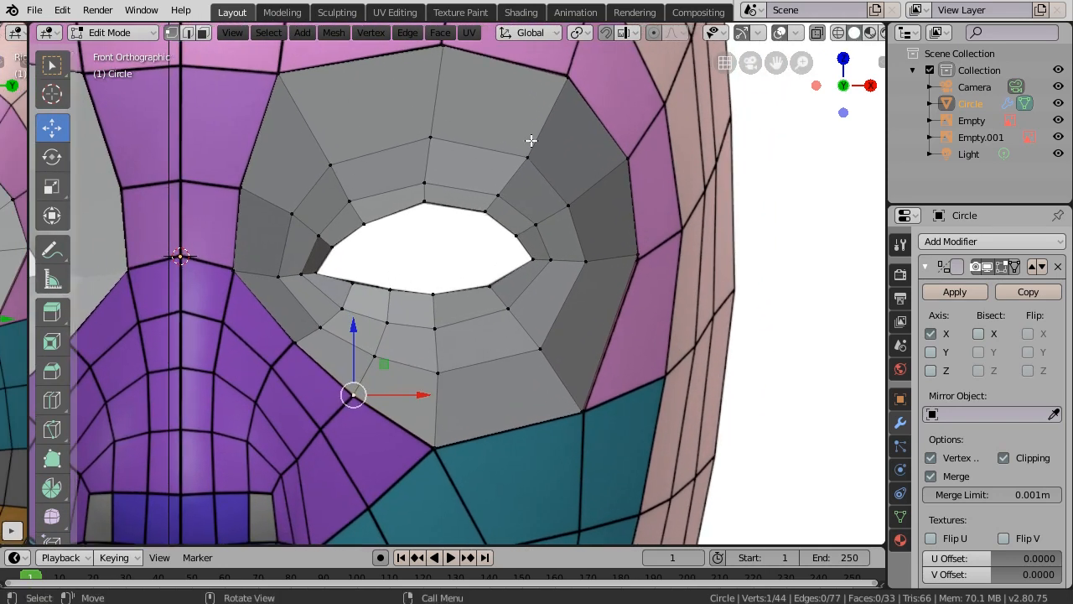
{"action": "left_click", "coordinate": [841, 35]}
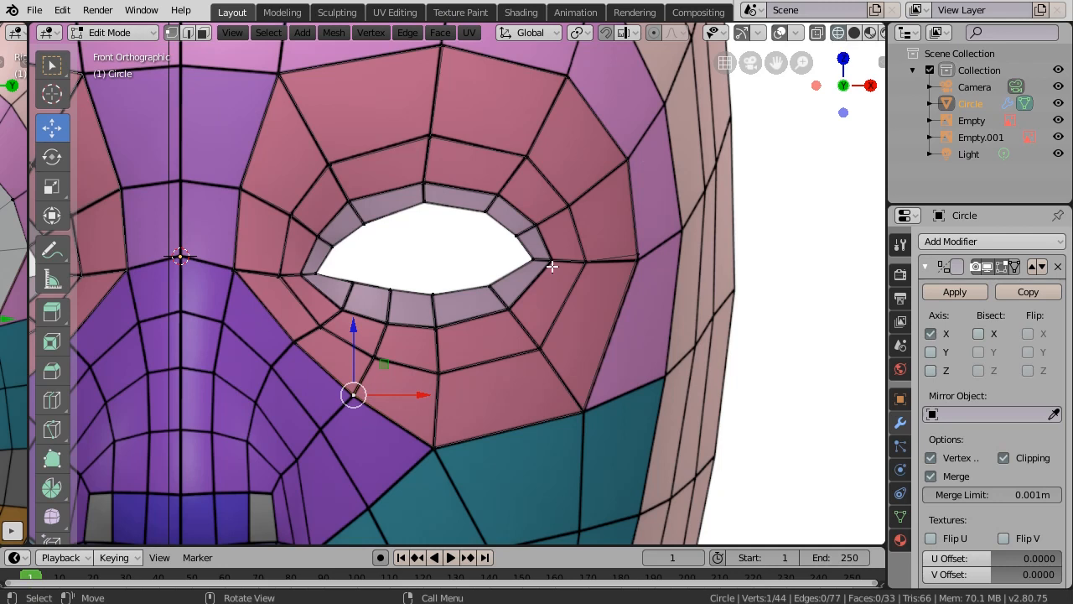
{"action": "left_click", "coordinate": [637, 252]}
{"action": "left_click_drag", "start_coordinate": [638, 252], "coordinate": [640, 227]}
{"action": "left_click_drag", "start_coordinate": [276, 277], "coordinate": [301, 271]}
{"action": "left_click", "coordinate": [280, 277]}
{"action": "key", "text": "a"}
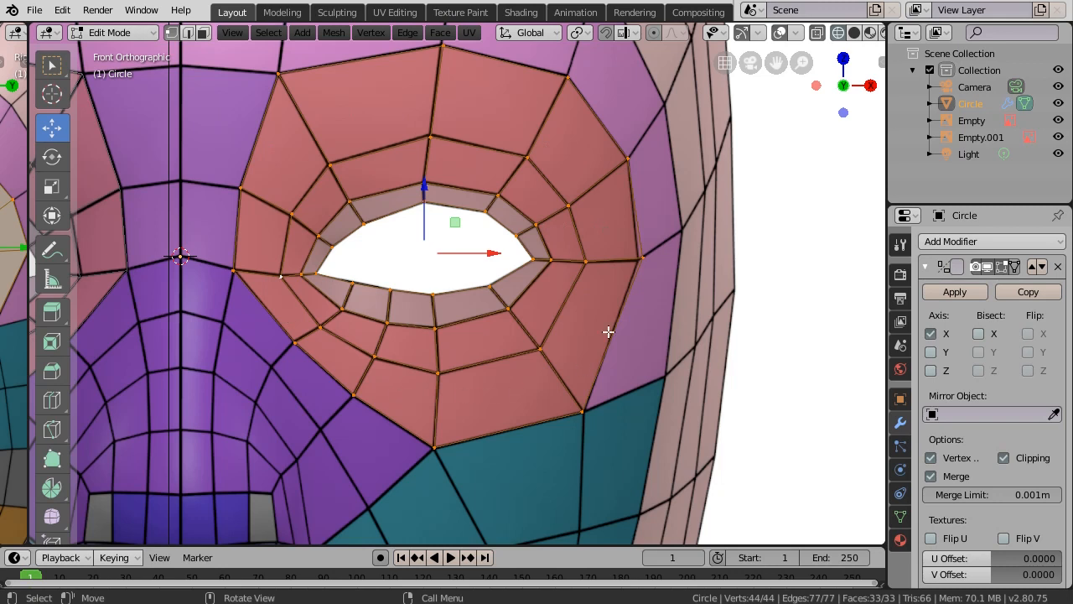
{"action": "left_click", "coordinate": [642, 257]}
{"action": "left_click_drag", "start_coordinate": [676, 257], "coordinate": [670, 253]}
{"action": "key", "text": "a"}
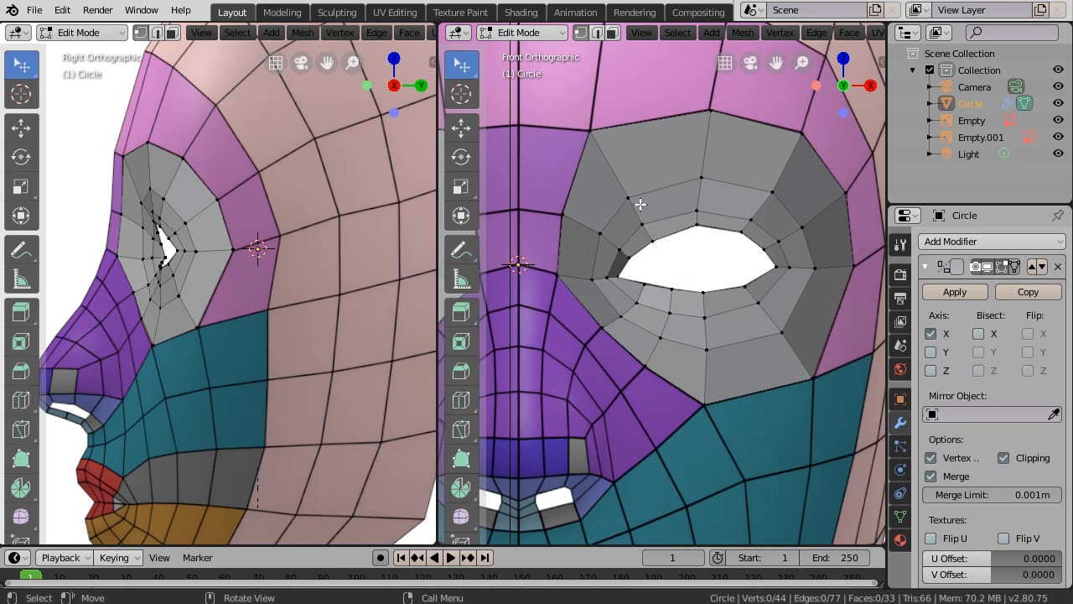
Switch the front view's shading to wireframe so the reference is visible through the eye mesh.
{"action": "key", "text": "z"}
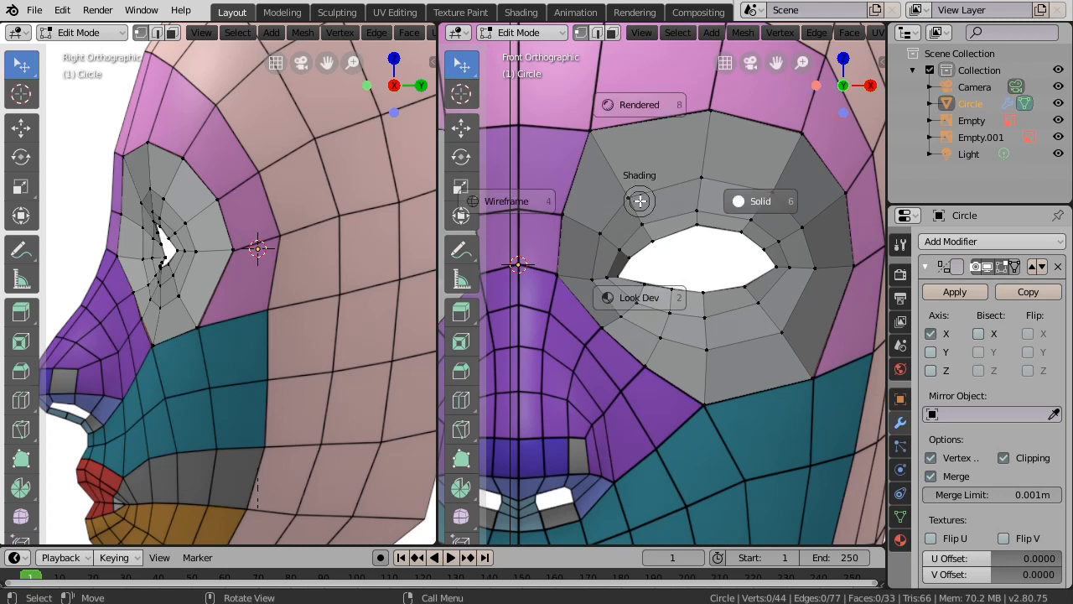
{"action": "left_click", "coordinate": [517, 205]}
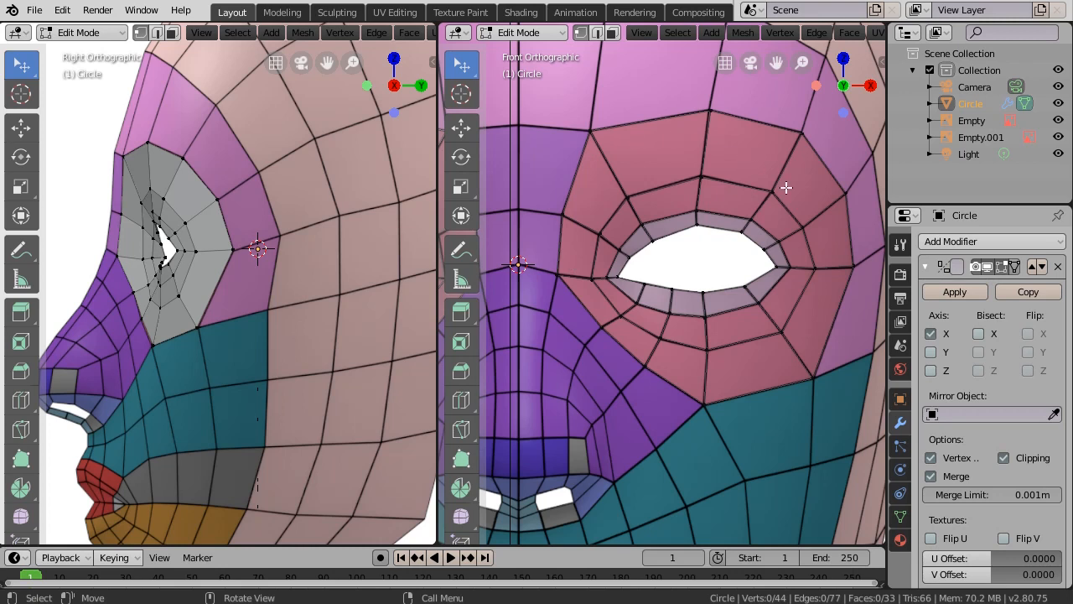
Return the front view to solid shading and extrude the outer eye ring's three upper inner-side vertices to the mirror centreline.
{"action": "key", "text": "z"}
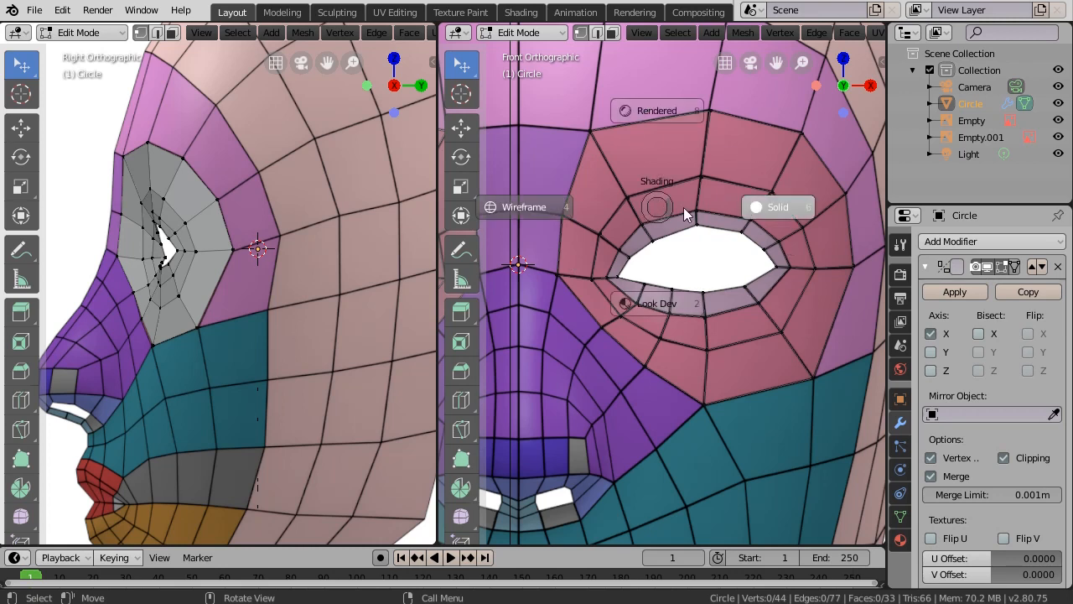
{"action": "left_click", "coordinate": [787, 214]}
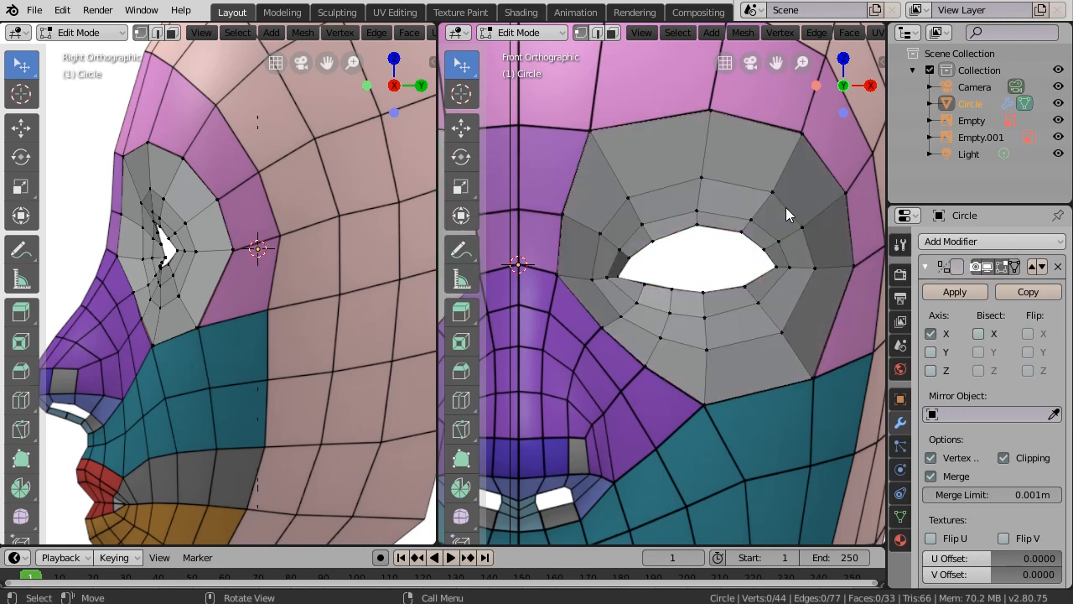
{"action": "left_click", "coordinate": [589, 129]}
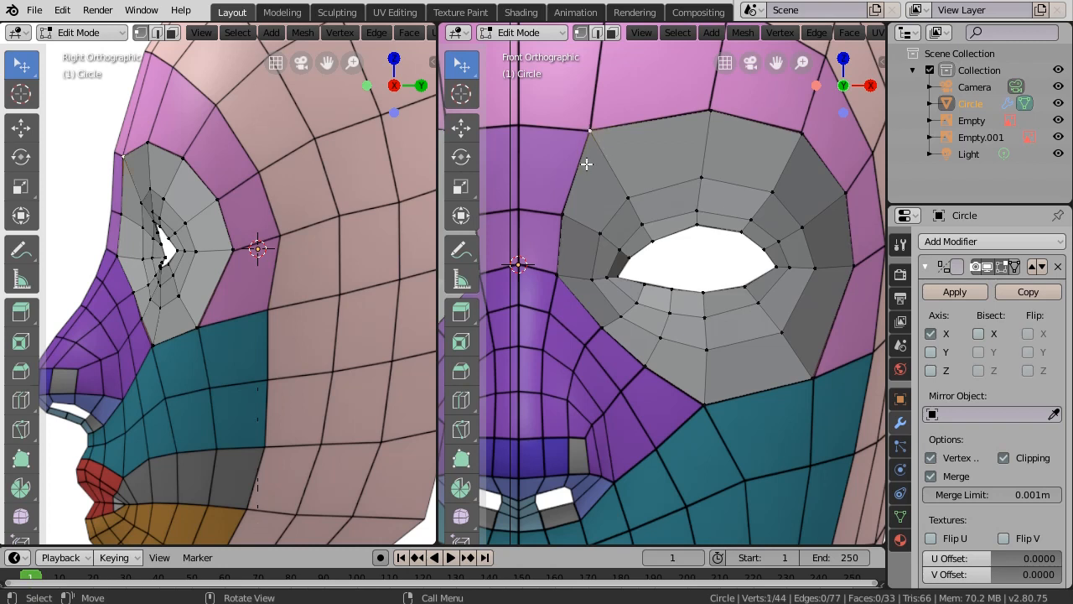
{"action": "left_click", "coordinate": [563, 213], "text": "shift"}
{"action": "left_click", "coordinate": [557, 275], "text": "shift"}
{"action": "key", "text": "e"}
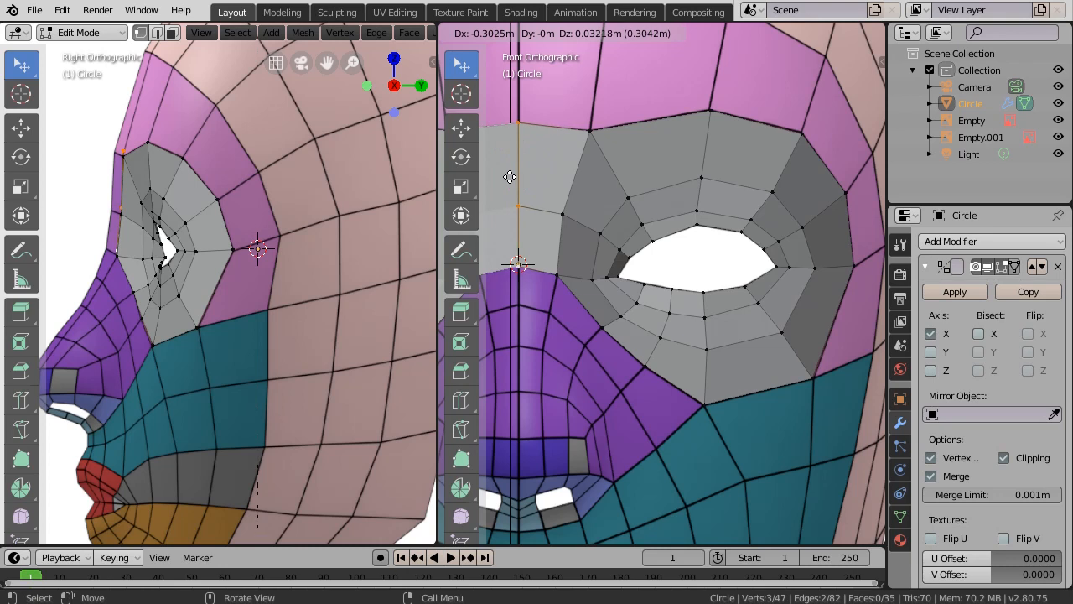
{"action": "left_click", "coordinate": [509, 177]}
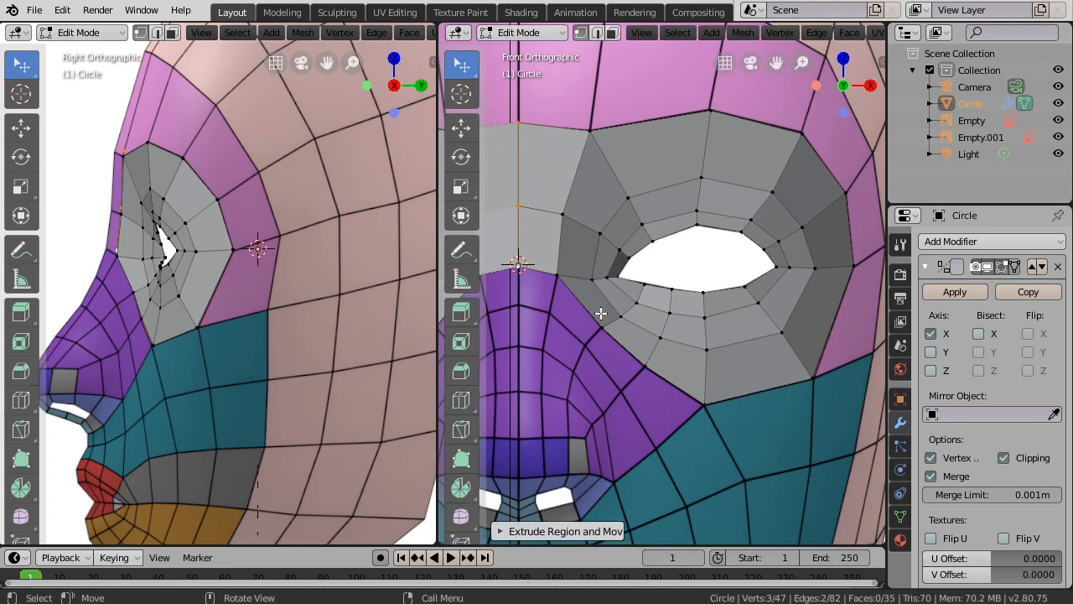
Show the front view in wireframe and lower the nose bridge's top centreline vertex along Z onto the reference line.
{"action": "middle_click_drag", "start_coordinate": [618, 310], "coordinate": [687, 311], "text": "shift"}
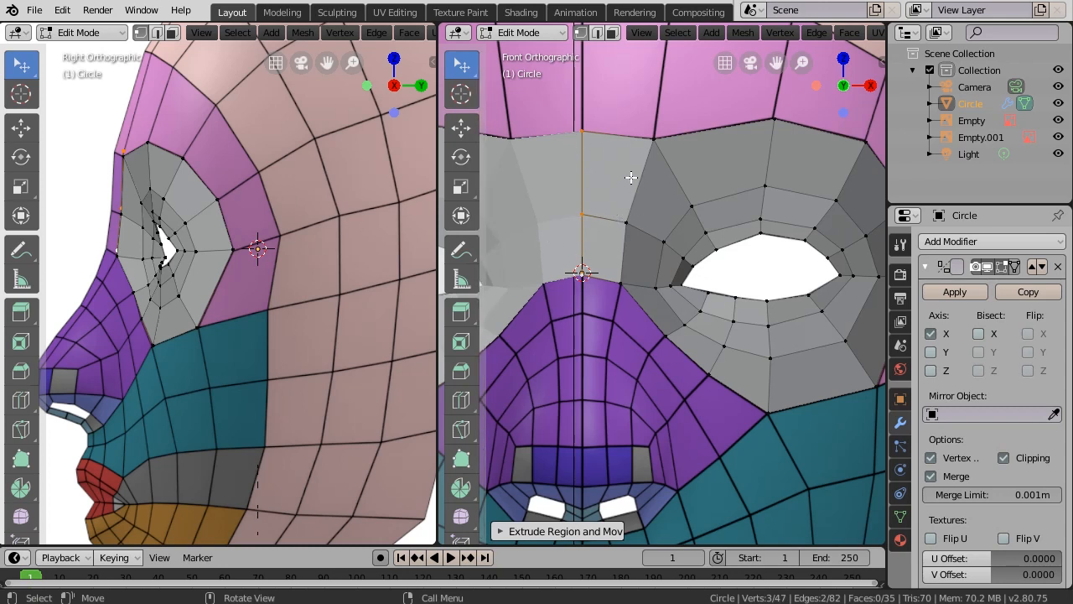
{"action": "key", "text": "z"}
{"action": "left_click", "coordinate": [518, 180]}
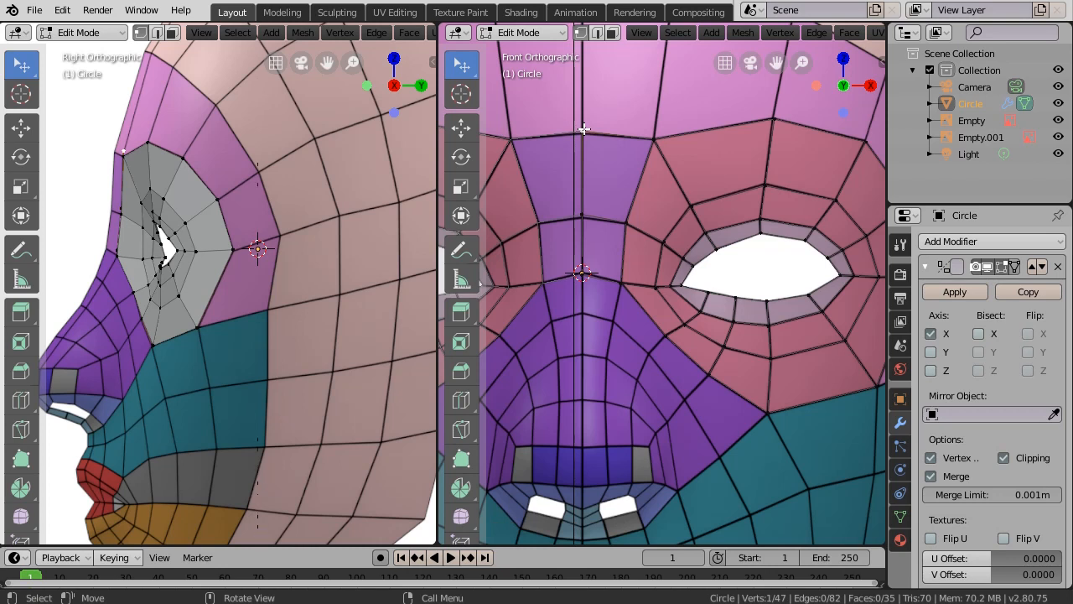
{"action": "left_click", "coordinate": [461, 126]}
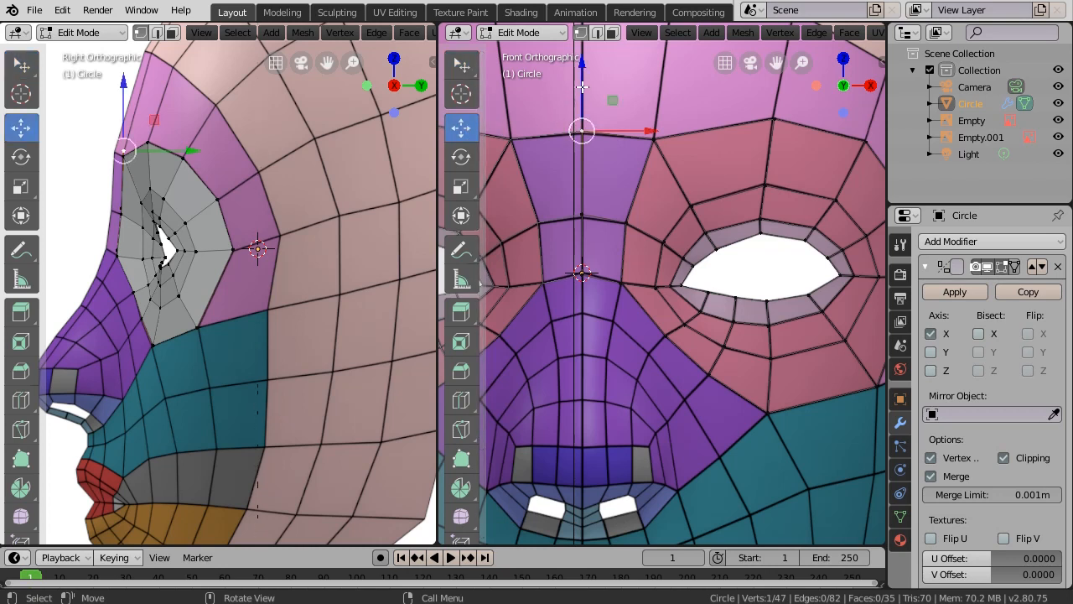
{"action": "left_click_drag", "start_coordinate": [582, 88], "coordinate": [582, 92]}
Move the nose bridge's middle centreline vertex along Z onto the front reference and along Y onto the profile outline.
{"action": "left_click", "coordinate": [582, 212]}
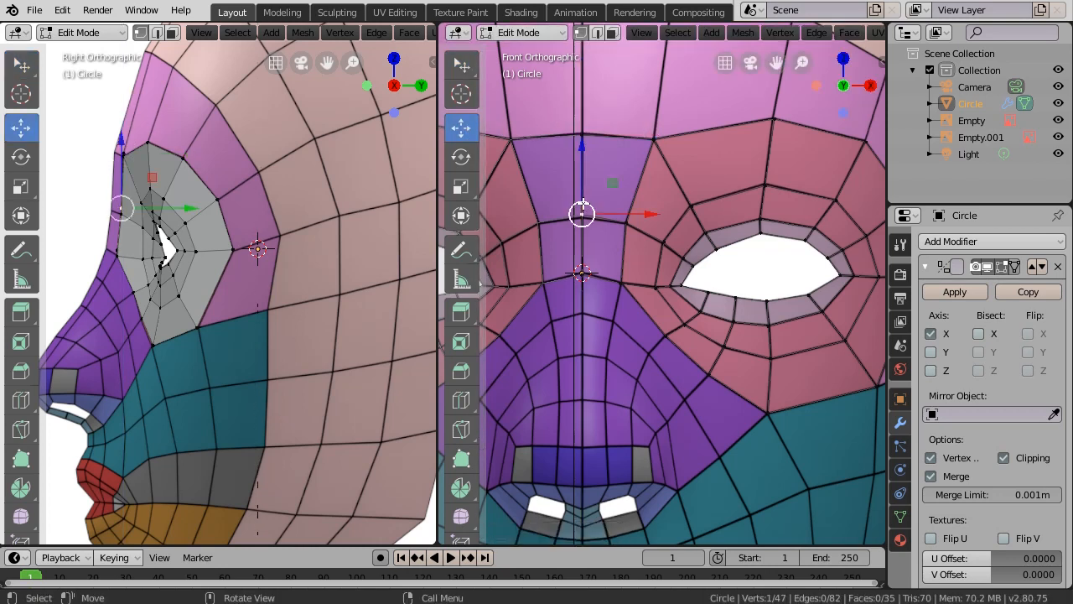
{"action": "key", "text": "g"}
{"action": "key", "text": "z"}
{"action": "left_click", "coordinate": [583, 191]}
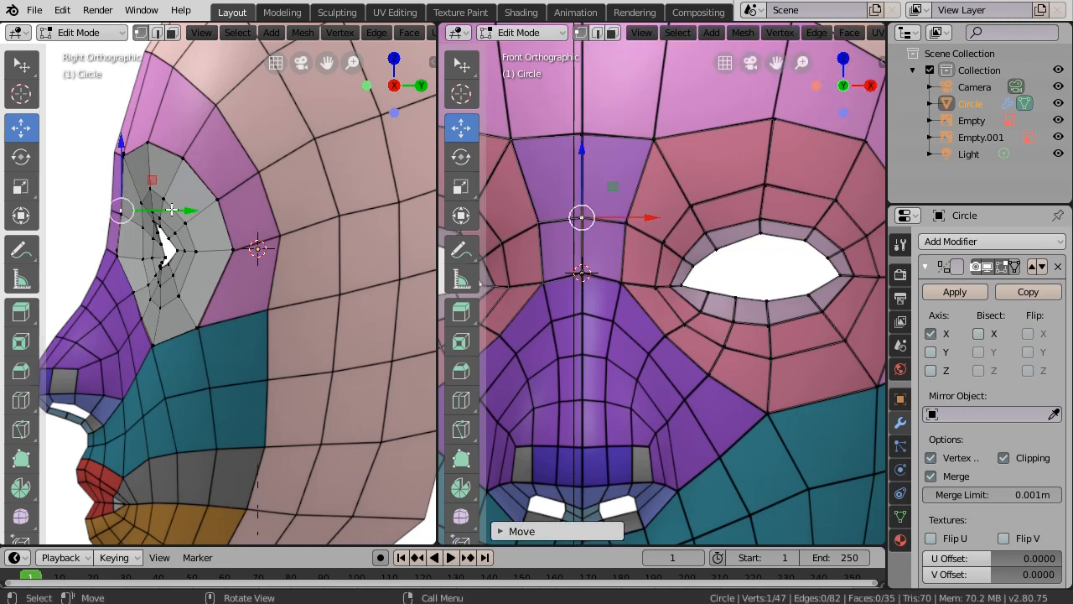
{"action": "key", "text": "g"}
{"action": "key", "text": "y"}
{"action": "left_click", "coordinate": [133, 170]}
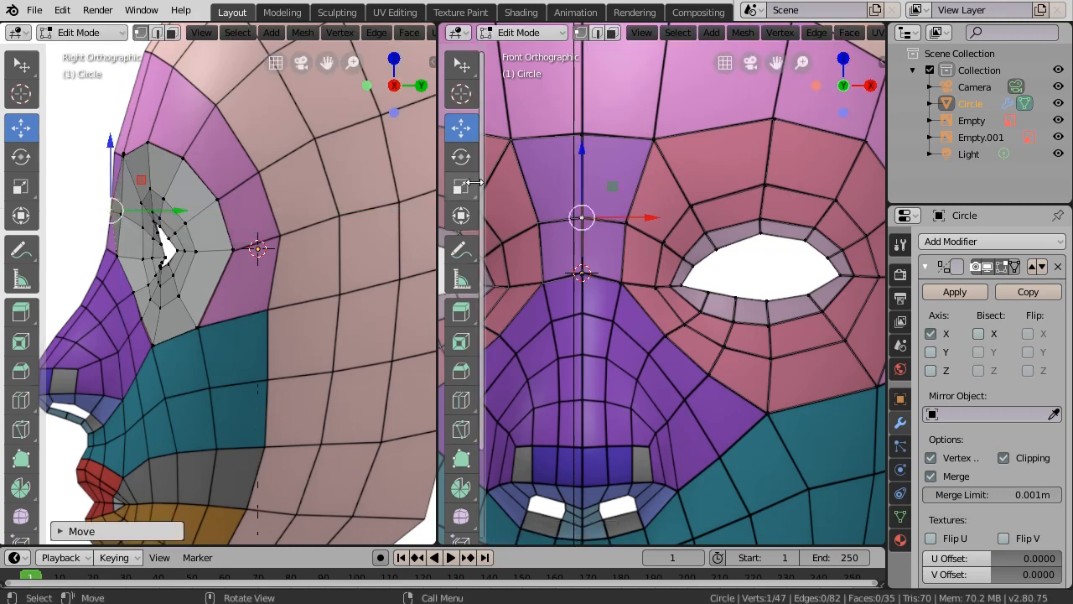
{"action": "key", "text": "g"}
{"action": "left_click", "coordinate": [588, 134]}
{"action": "left_click", "coordinate": [585, 134]}
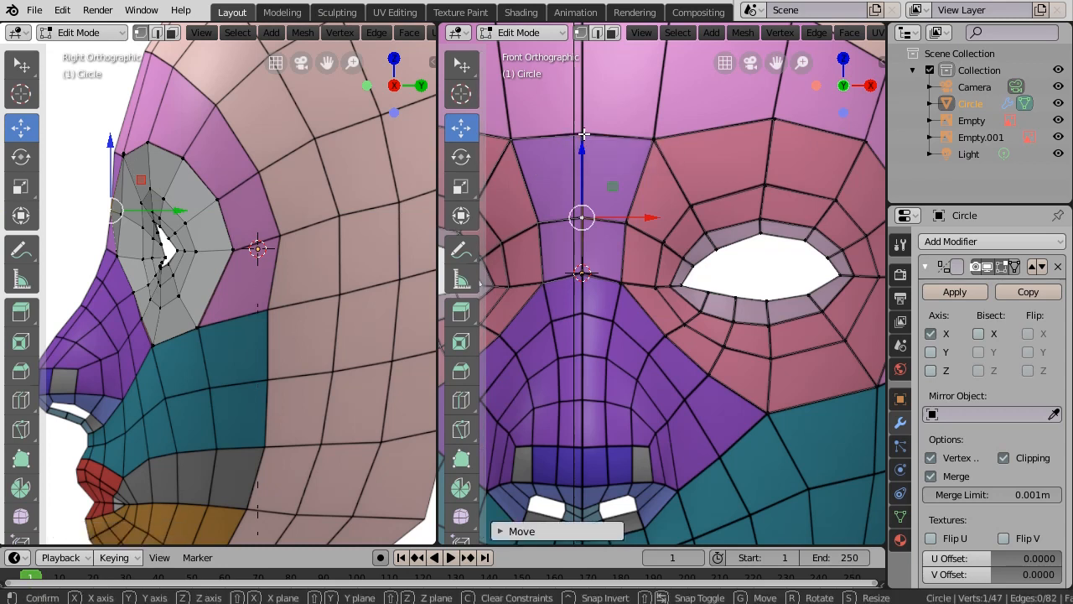
{"action": "left_click", "coordinate": [583, 133]}
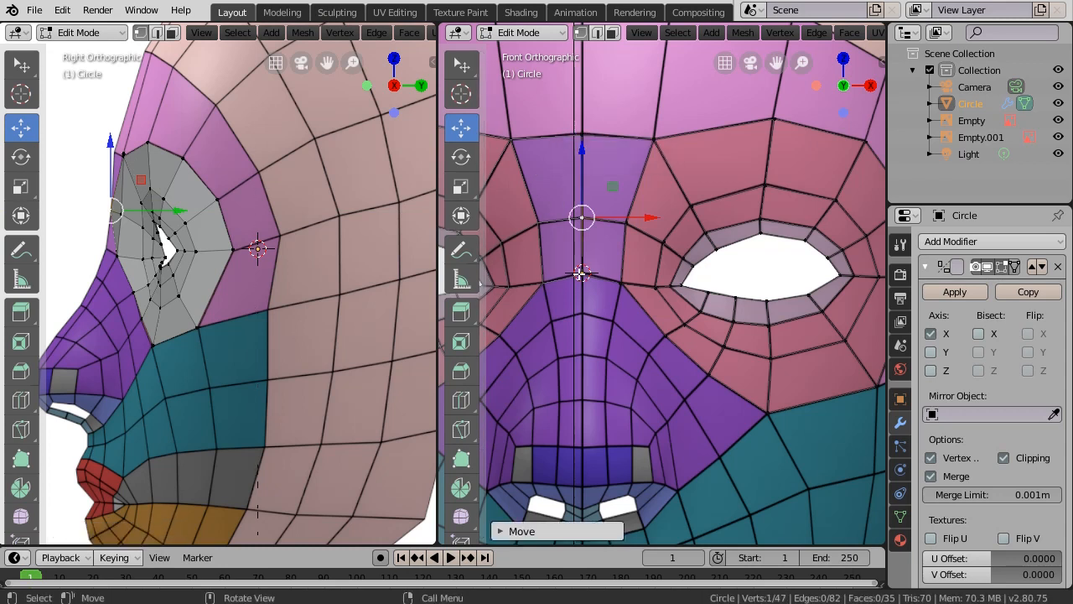
Move the nose bridge's lowest and top centreline vertices along Y onto the profile reference outline.
{"action": "key", "text": "w"}
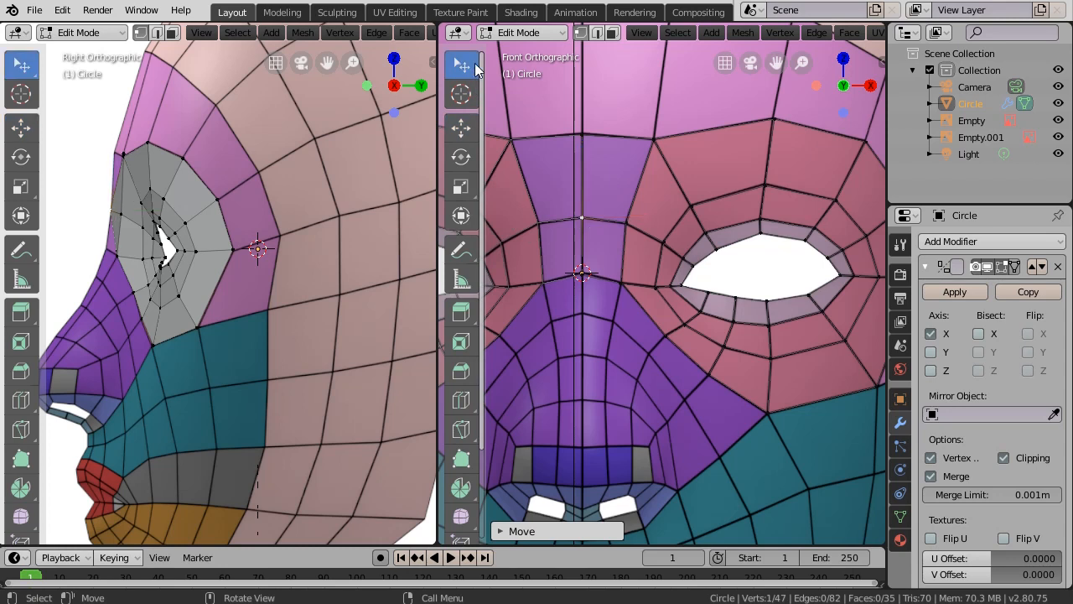
{"action": "left_click", "coordinate": [584, 273]}
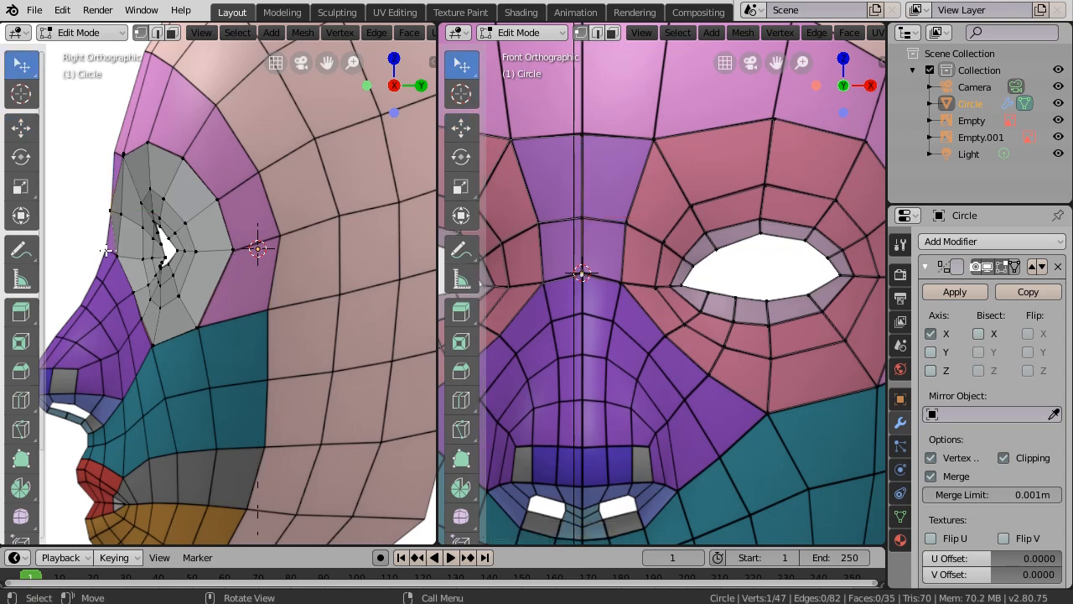
{"action": "left_click", "coordinate": [21, 126]}
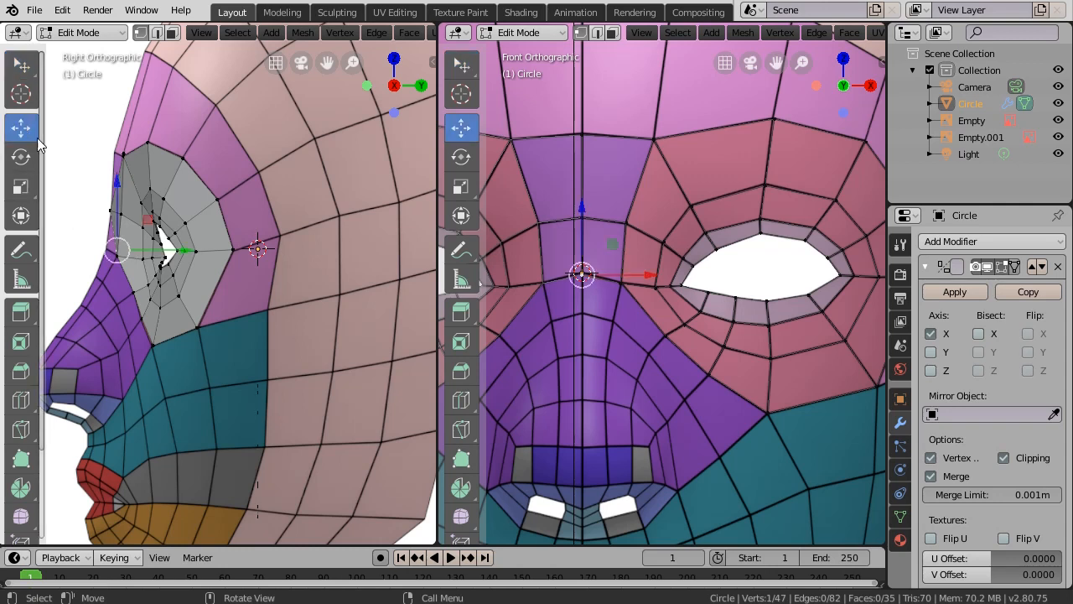
{"action": "left_click_drag", "start_coordinate": [148, 249], "coordinate": [106, 225]}
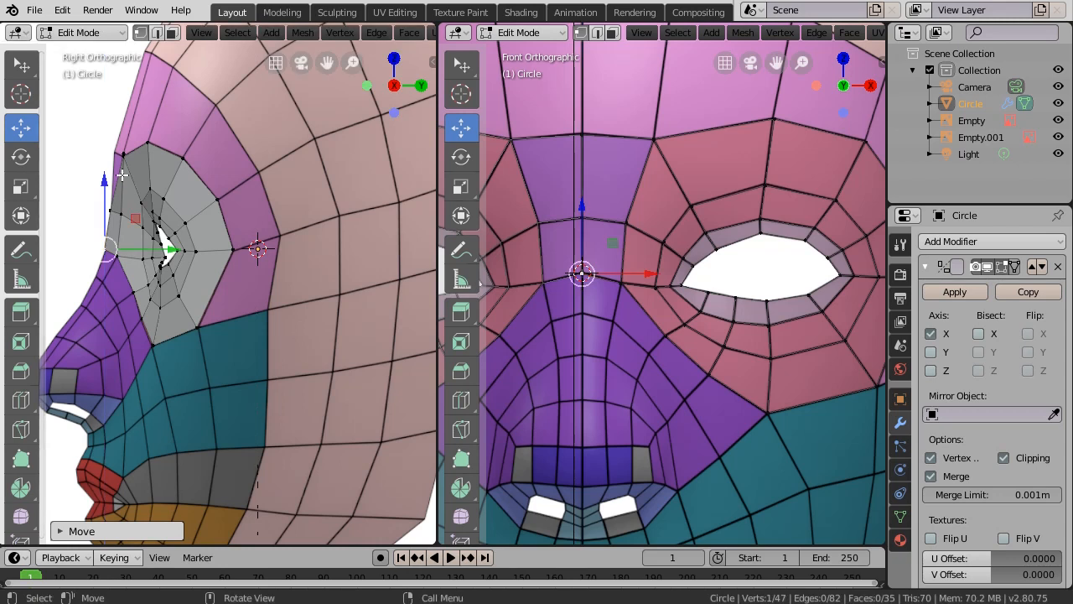
{"action": "left_click", "coordinate": [581, 135]}
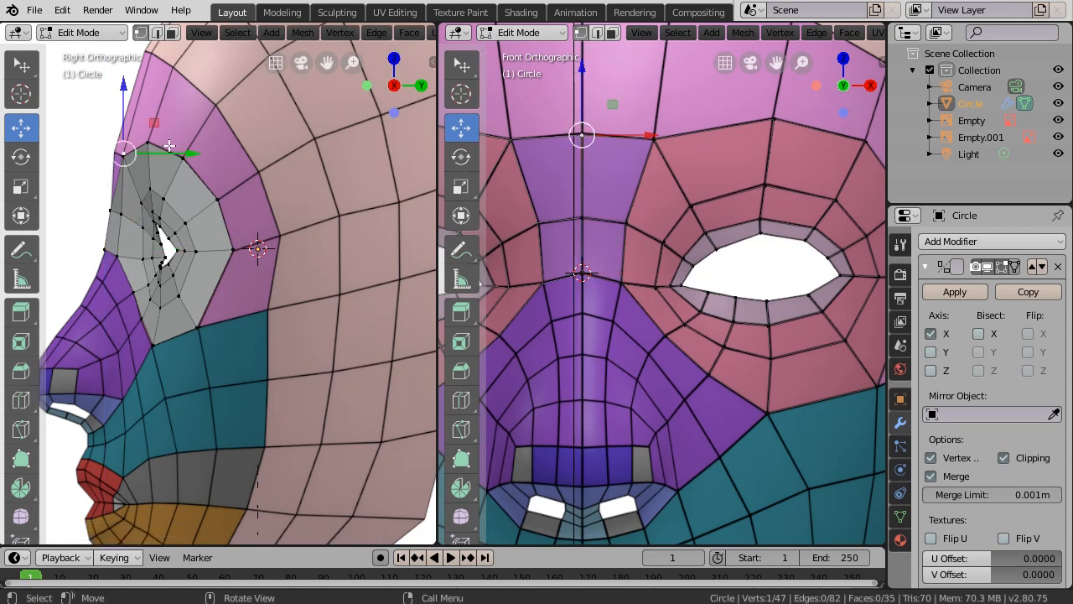
{"action": "left_click_drag", "start_coordinate": [168, 153], "coordinate": [158, 150]}
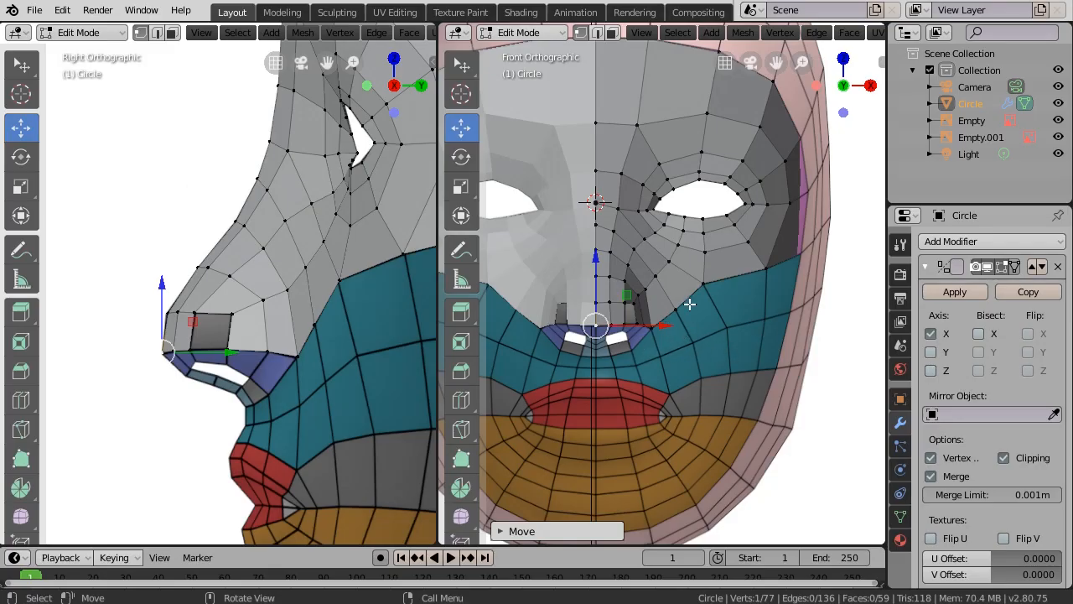
Select the four vertices around the square gap on the side of the nose above the nostril and fill it with a face.
{"action": "scroll", "coordinate": [651, 344], "scroll_direction": "up", "scroll_amount": 3}
{"action": "scroll", "coordinate": [651, 344], "scroll_direction": "up", "scroll_amount": 1}
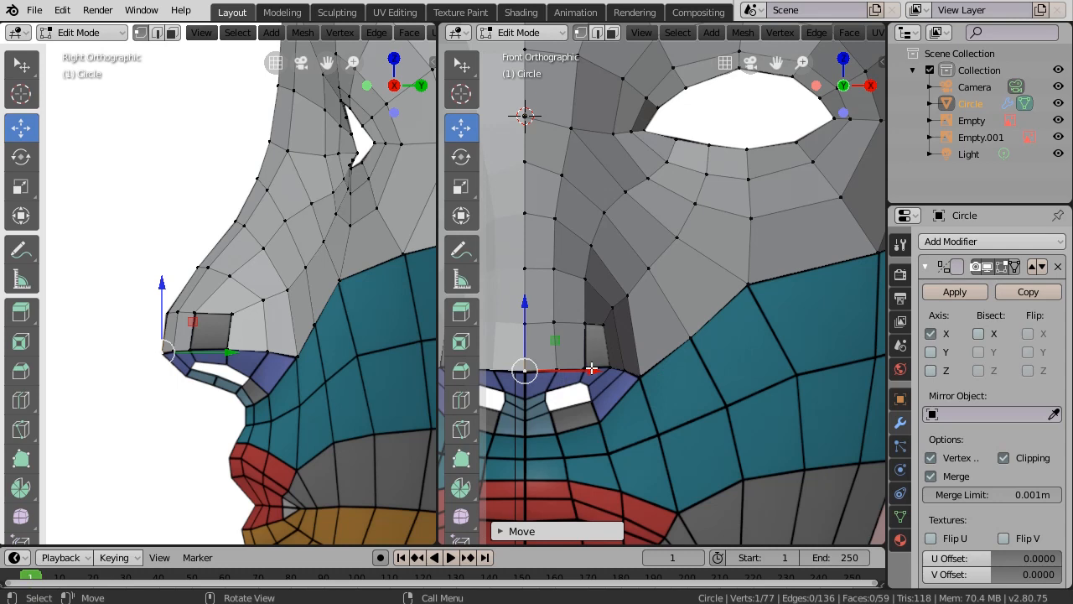
{"action": "left_click", "coordinate": [584, 323]}
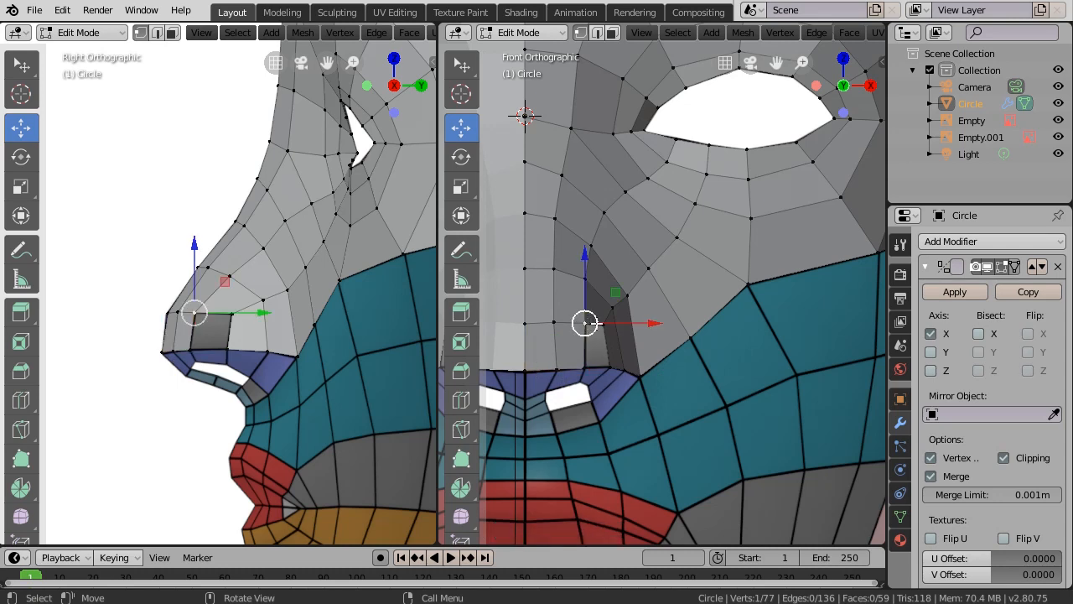
{"action": "left_click", "coordinate": [587, 321]}
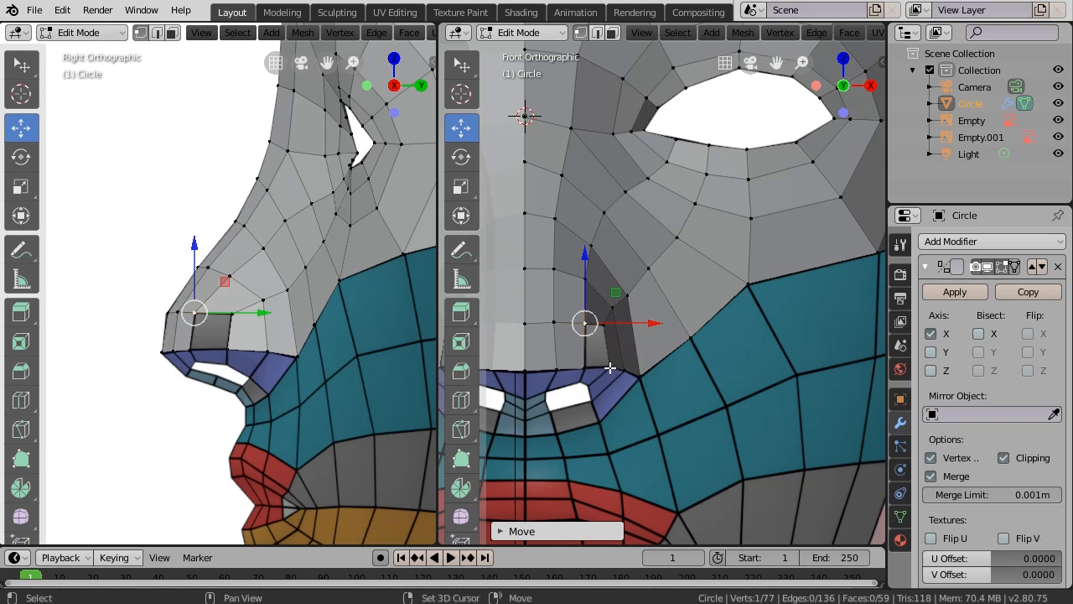
{"action": "left_click", "coordinate": [609, 367], "text": "shift"}
{"action": "left_click", "coordinate": [586, 367], "text": "shift"}
{"action": "key", "text": "g"}
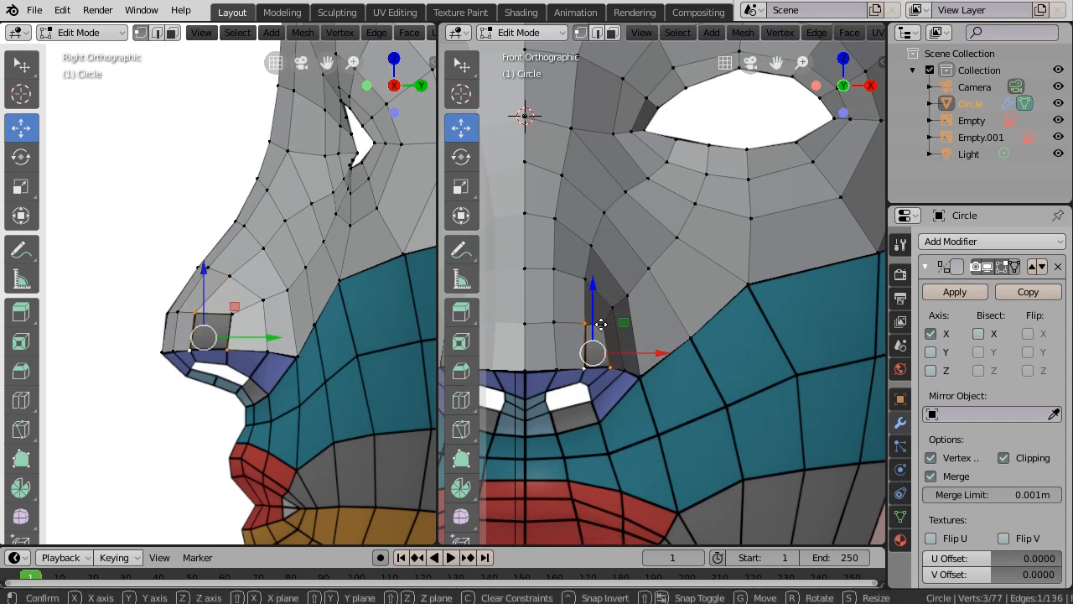
{"action": "left_click", "coordinate": [601, 325]}
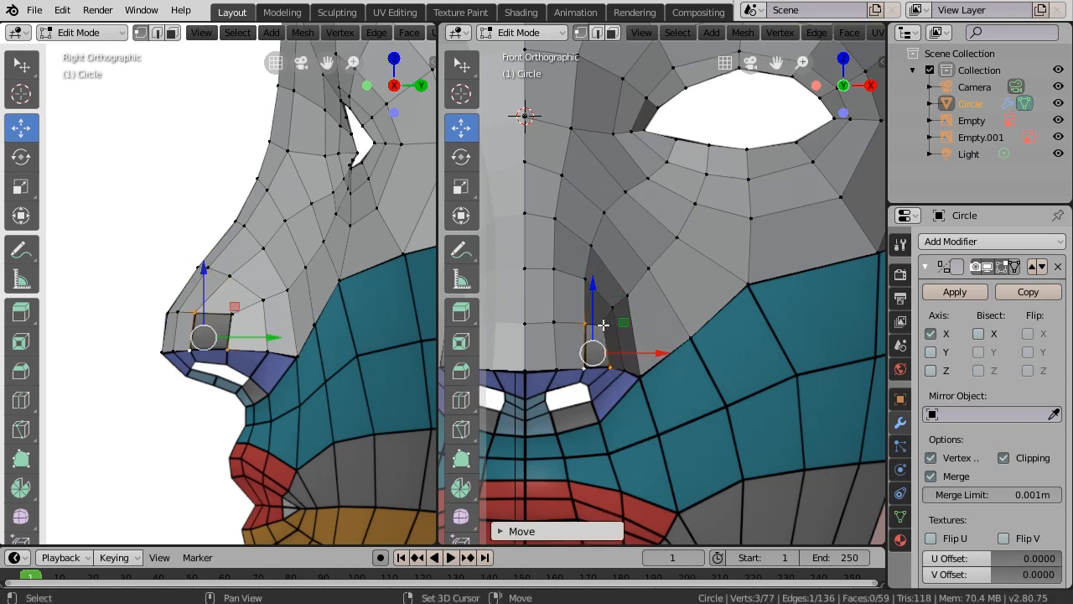
{"action": "left_click", "coordinate": [603, 325], "text": "shift"}
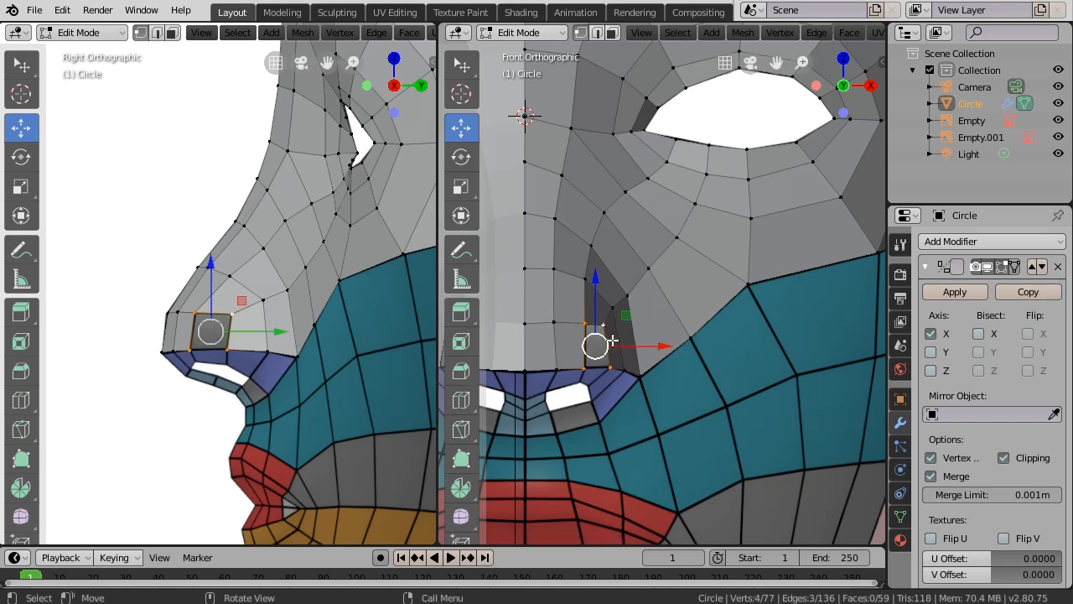
{"action": "key", "text": "f"}
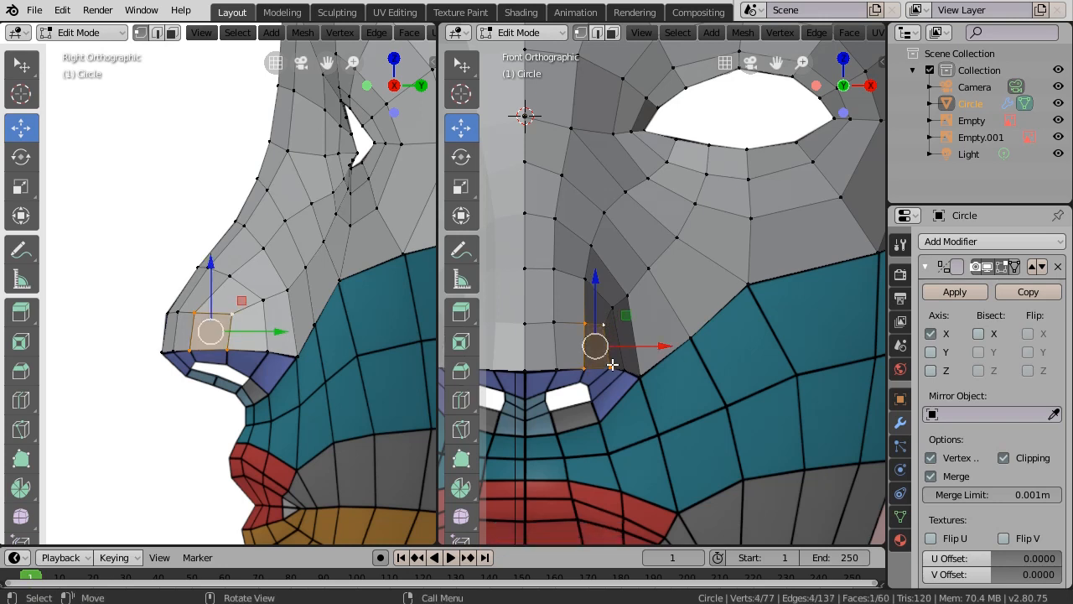
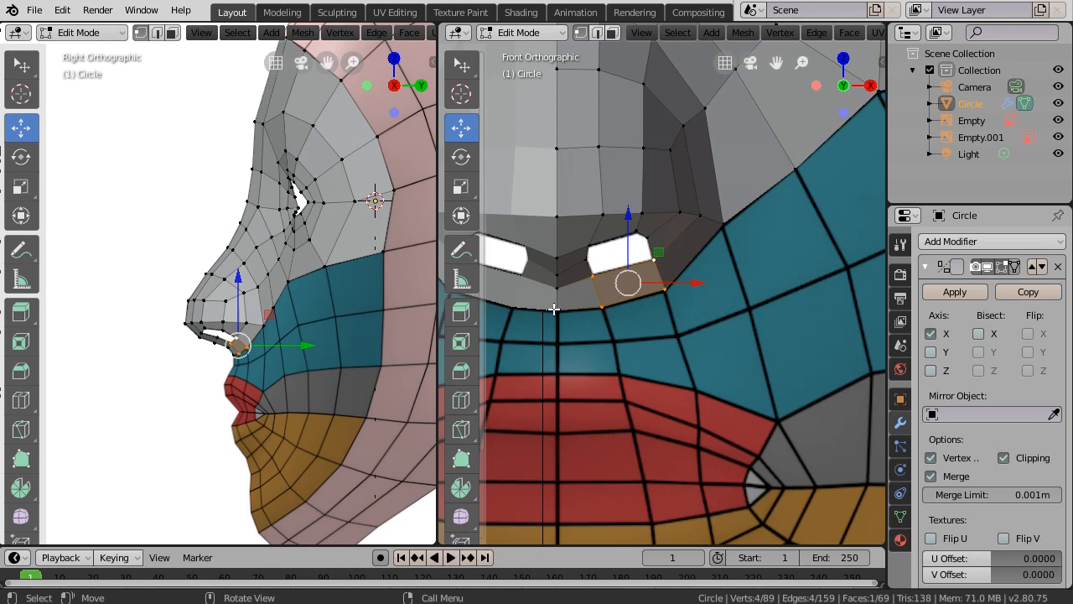
Select the mesh's lower boundary vertices from the centreline under the nose out along the cheek edge using circle select.
{"action": "left_click", "coordinate": [556, 310]}
{"action": "scroll", "coordinate": [587, 306], "scroll_direction": "down", "scroll_amount": 4}
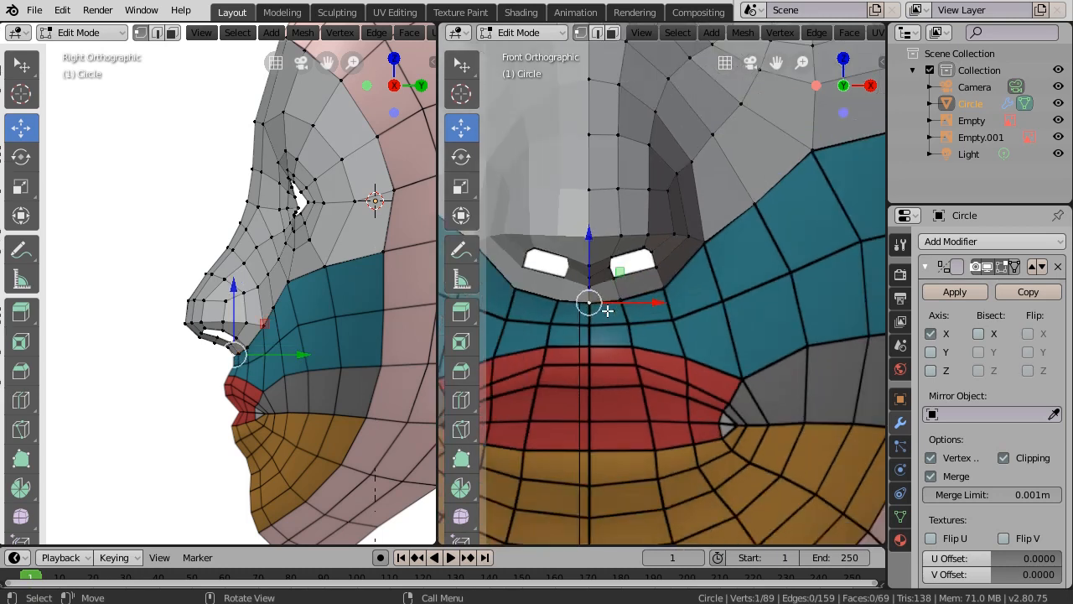
{"action": "key", "text": "c"}
{"action": "mouse_move", "coordinate": [629, 307]}
{"action": "left_mouse_down"}
{"action": "mouse_move", "coordinate": [671, 297]}
{"action": "mouse_move", "coordinate": [751, 225]}
{"action": "mouse_move", "coordinate": [877, 172]}
{"action": "left_mouse_up"}
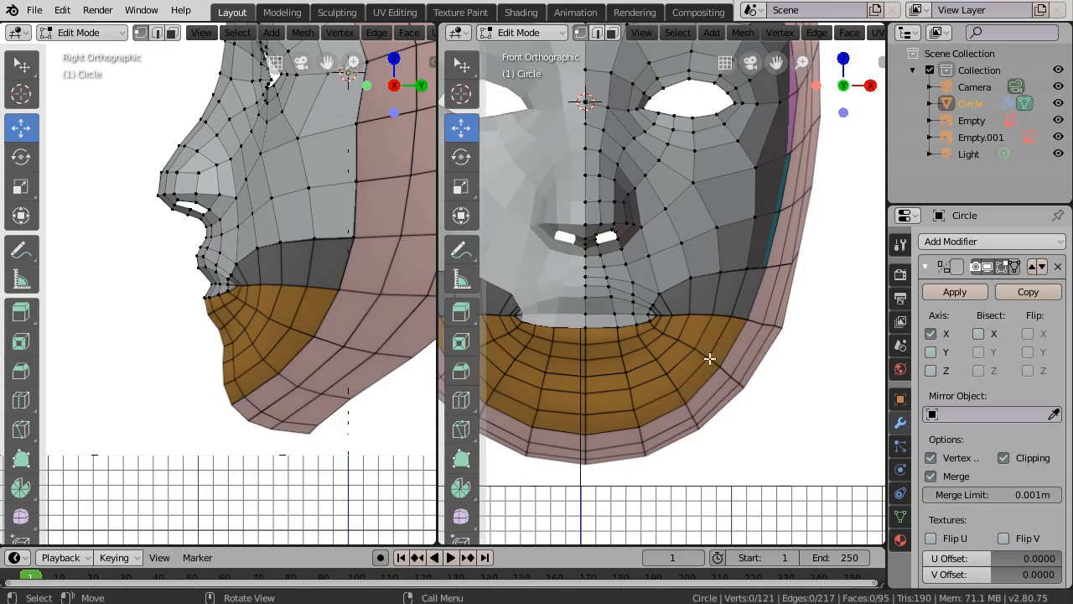
Move the lower boundary vertex beside the mouth corner along Z and X onto the front reference's line intersection.
{"action": "scroll", "coordinate": [679, 332], "scroll_direction": "up", "scroll_amount": 5}
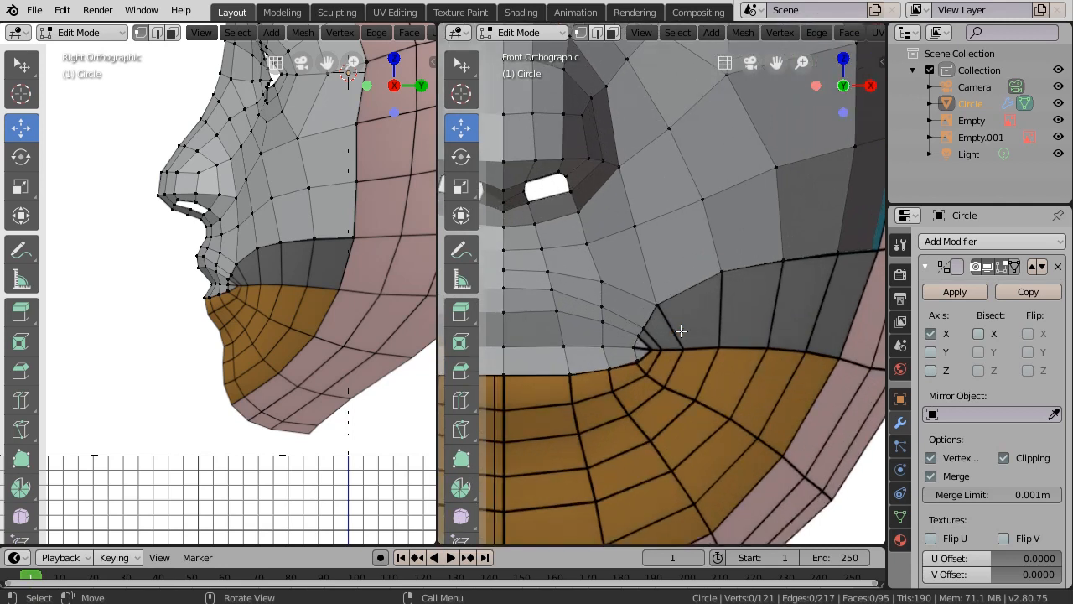
{"action": "scroll", "coordinate": [662, 383], "scroll_direction": "up", "scroll_amount": 4}
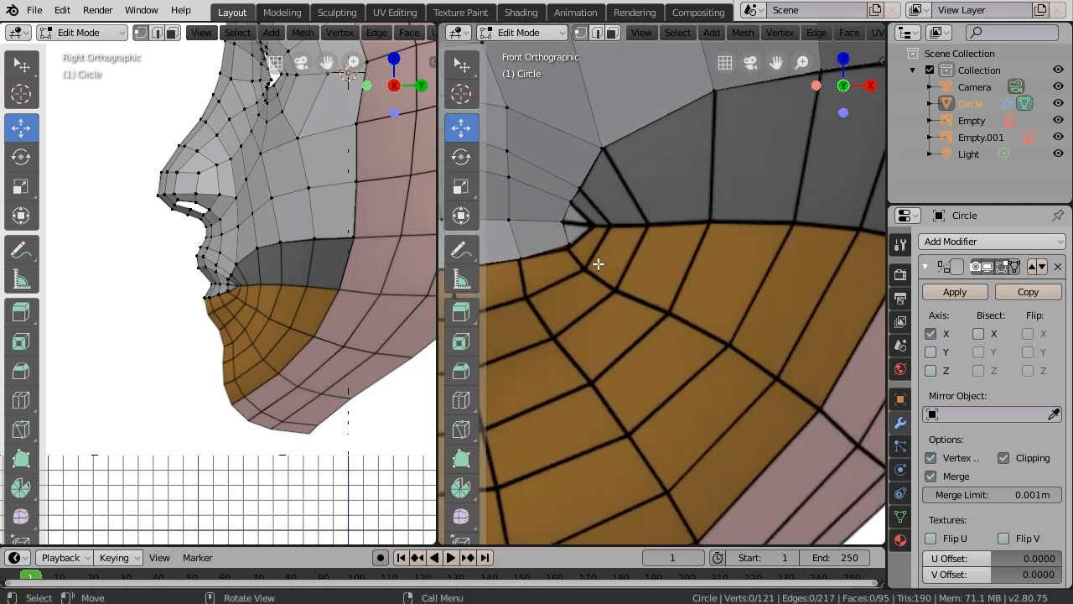
{"action": "scroll", "coordinate": [591, 253], "scroll_direction": "up", "scroll_amount": 3}
{"action": "scroll", "coordinate": [709, 369], "scroll_direction": "down", "scroll_amount": 3}
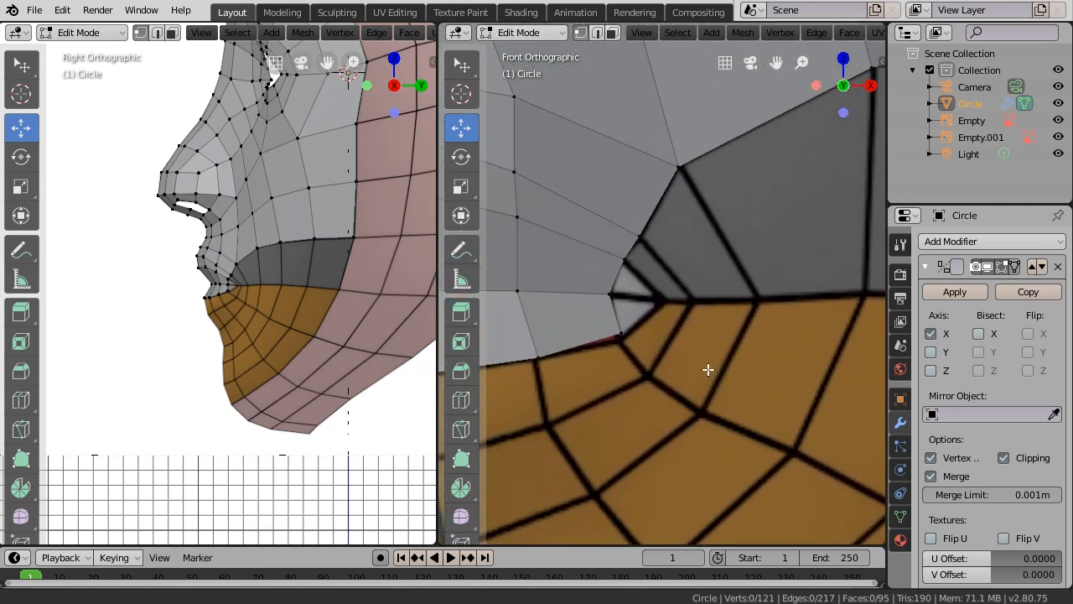
{"action": "left_click", "coordinate": [616, 335]}
{"action": "key", "text": "g"}
{"action": "key", "text": "z"}
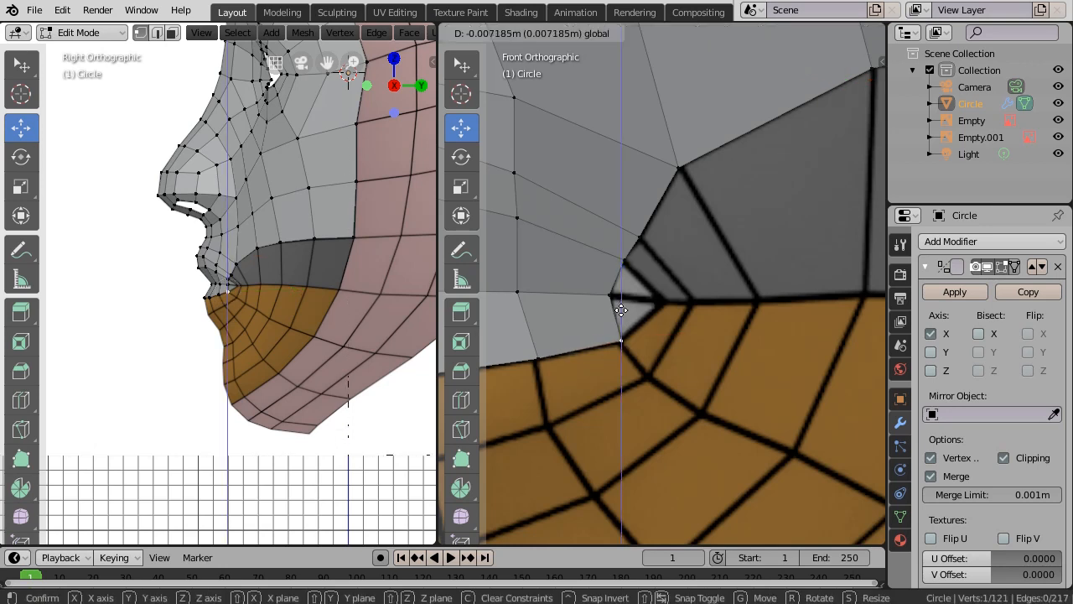
{"action": "left_click", "coordinate": [622, 341]}
{"action": "key", "text": "g"}
{"action": "key", "text": "x"}
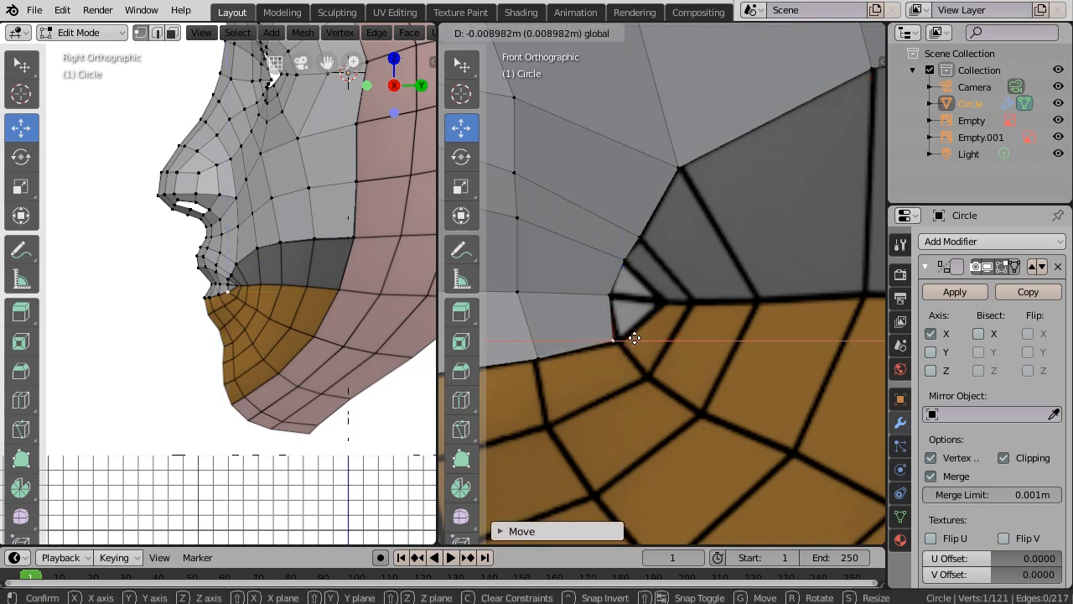
{"action": "left_click", "coordinate": [620, 340]}
{"action": "scroll", "coordinate": [240, 299], "scroll_direction": "up", "scroll_amount": 4}
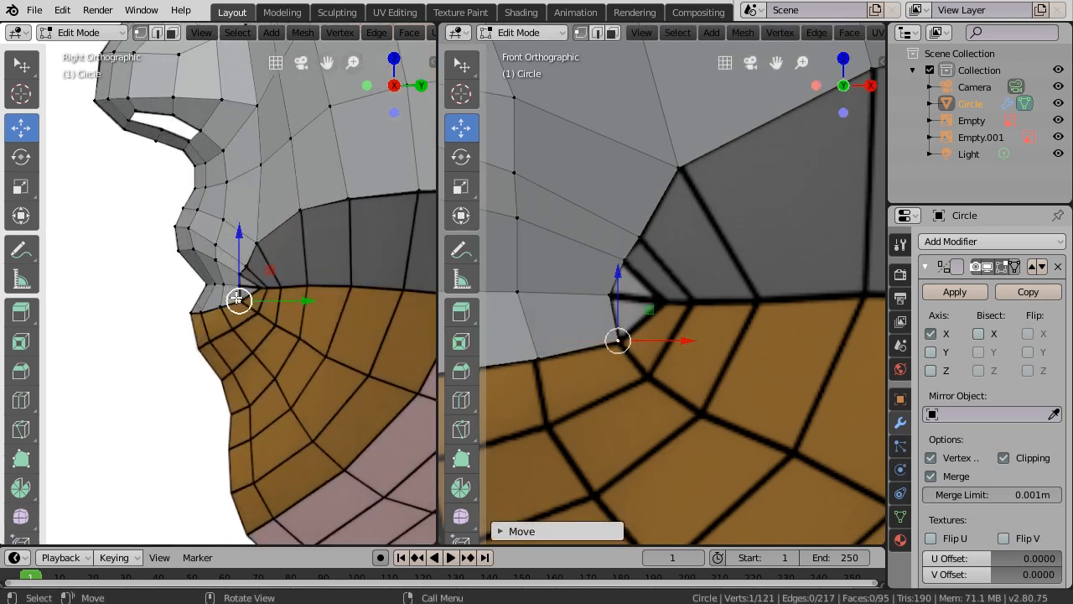
Lower the boundary vertex at the mouth corner slightly along Z and extrude a new vertex from it outward to the front reference's line intersection.
{"action": "scroll", "coordinate": [291, 294], "scroll_direction": "up", "scroll_amount": 1}
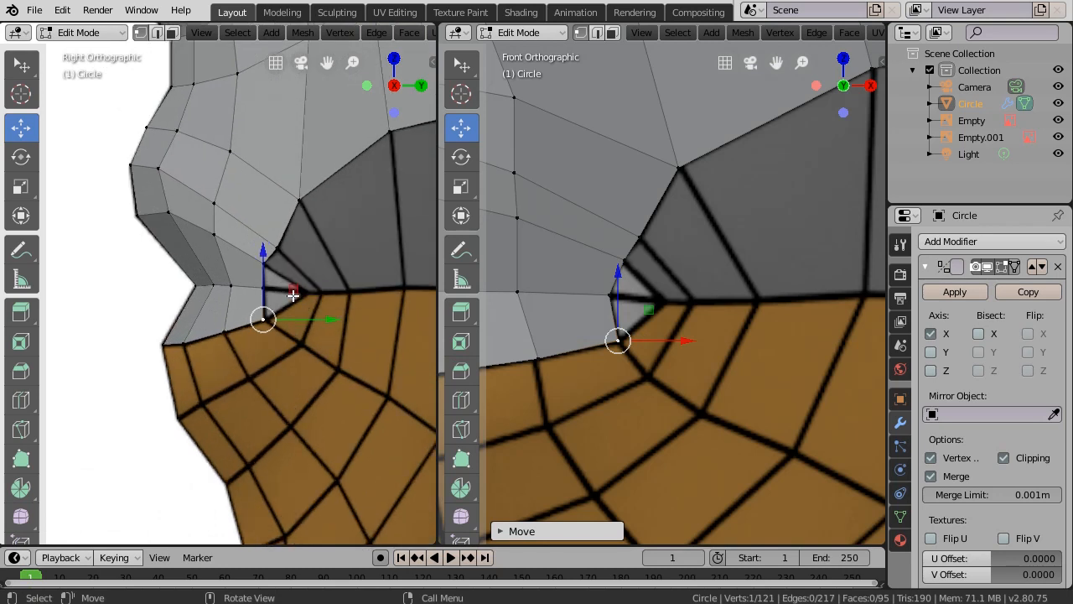
{"action": "left_click", "coordinate": [609, 294]}
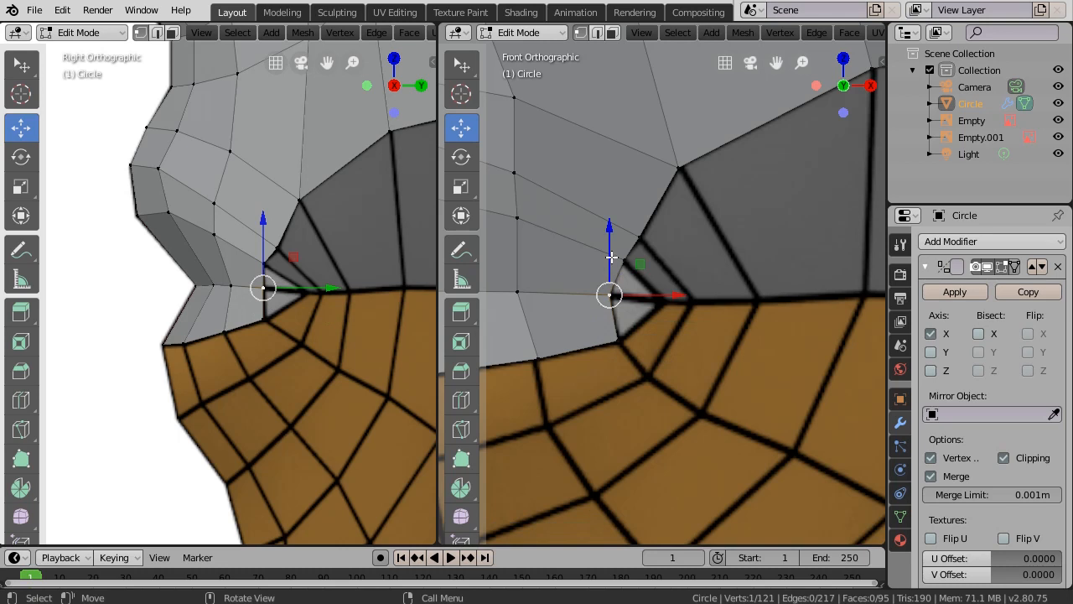
{"action": "left_click_drag", "start_coordinate": [611, 251], "coordinate": [611, 260]}
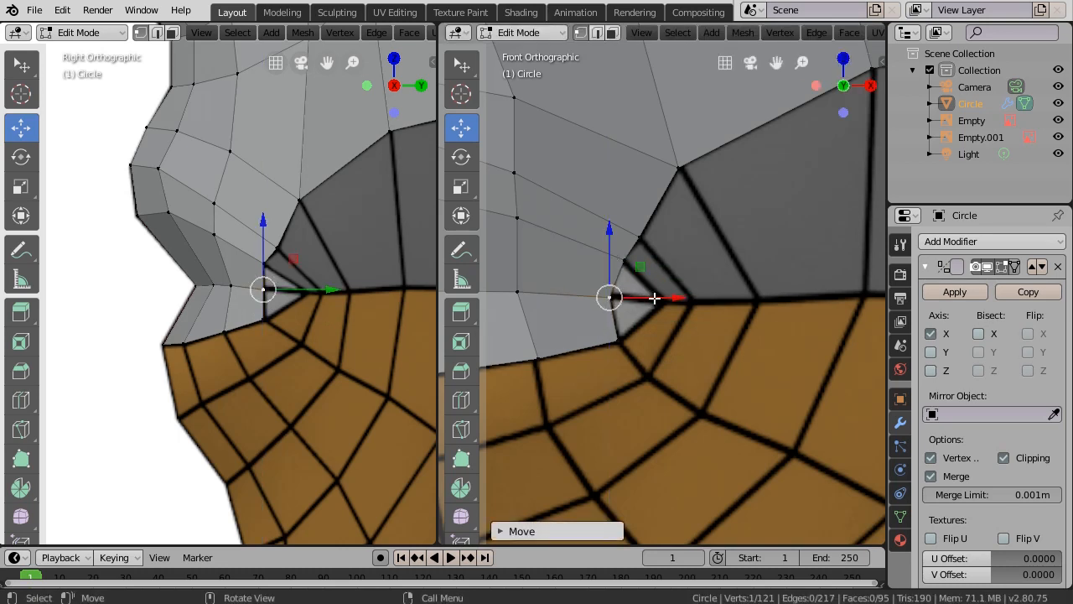
{"action": "key", "text": "g"}
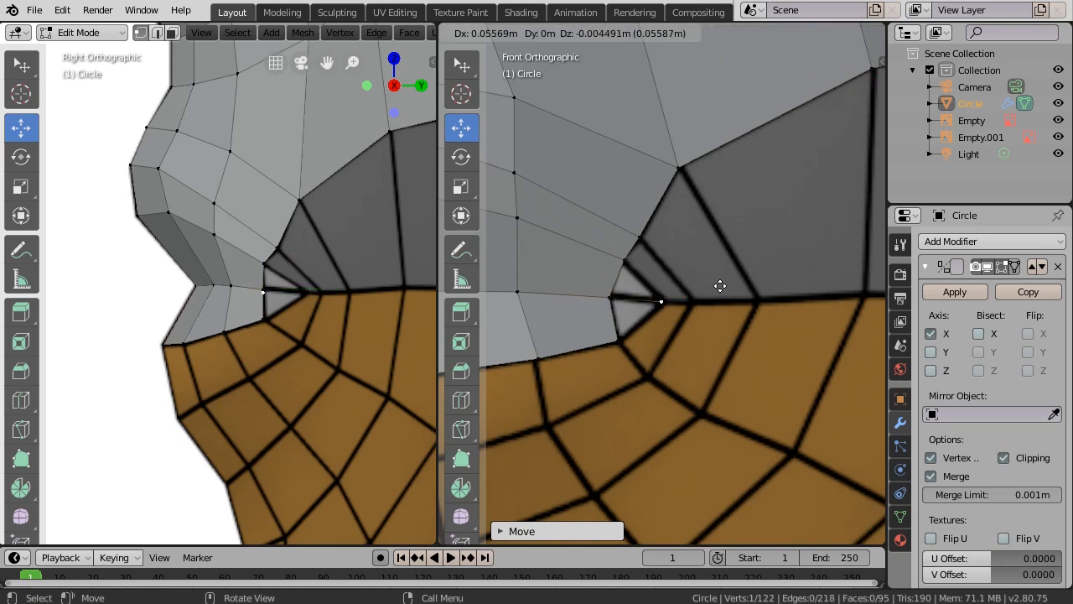
{"action": "left_click", "coordinate": [720, 286]}
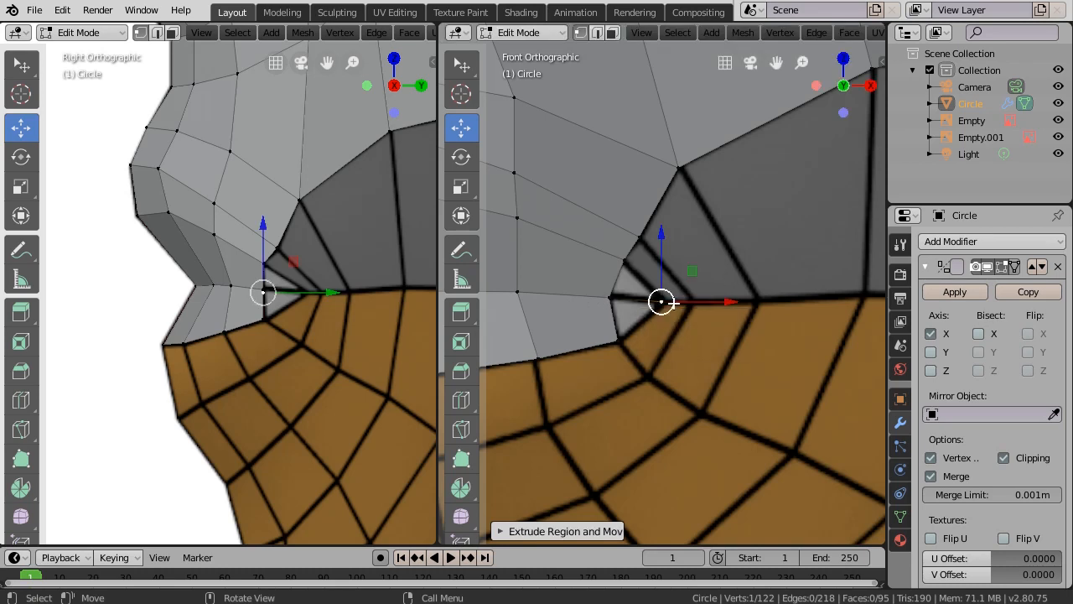
Fill the two triangular gaps above and below the new mouth-corner edge, each with a face from its three vertices.
{"action": "left_click", "coordinate": [624, 262], "text": "shift"}
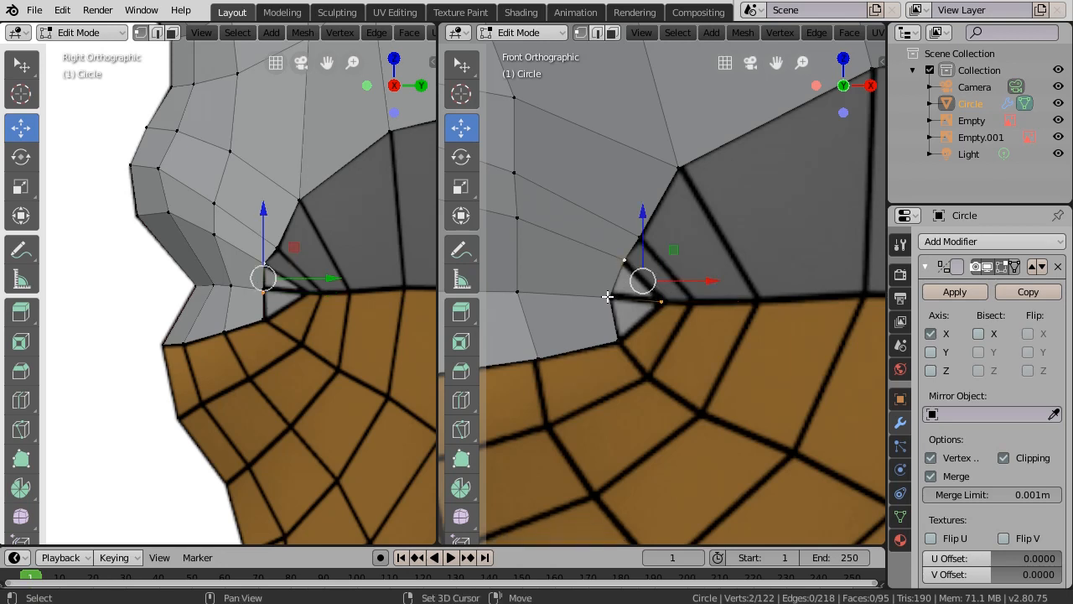
{"action": "left_click", "coordinate": [609, 297], "text": "shift"}
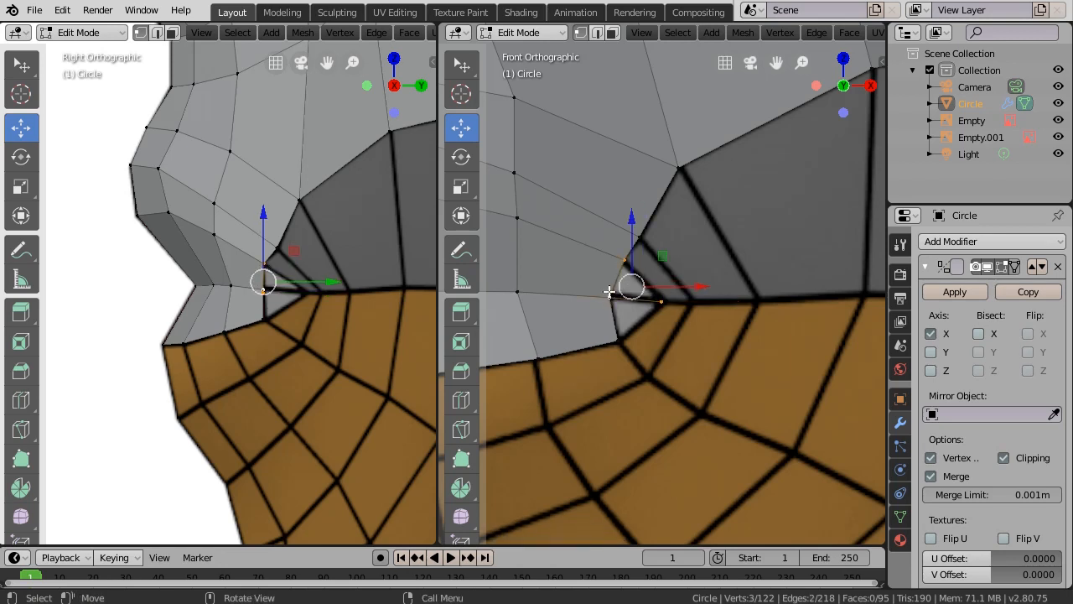
{"action": "key", "text": "f"}
{"action": "left_click", "coordinate": [609, 297]}
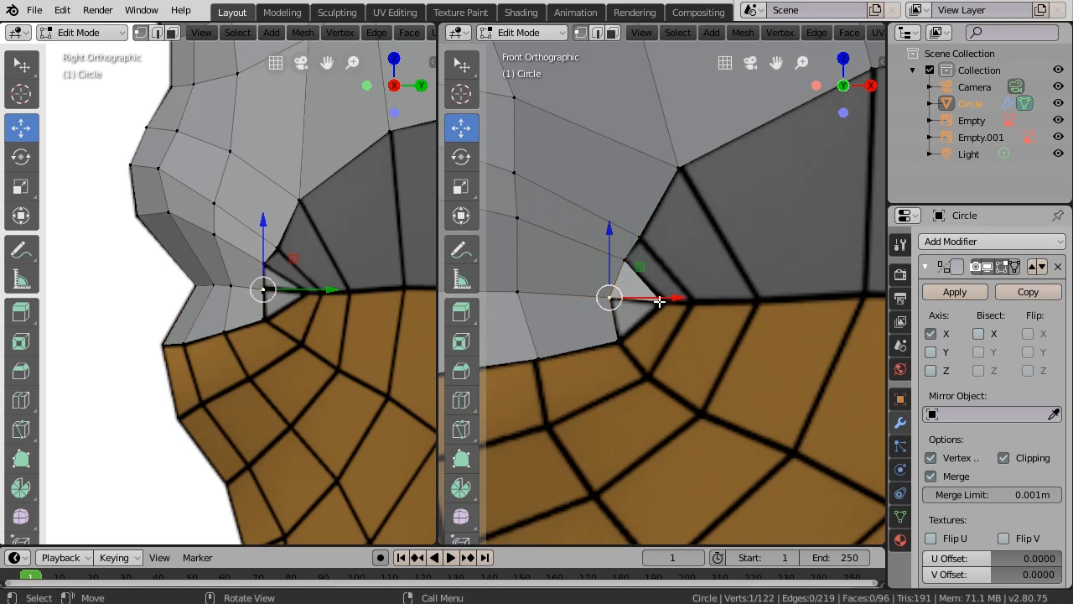
{"action": "left_click", "coordinate": [664, 301]}
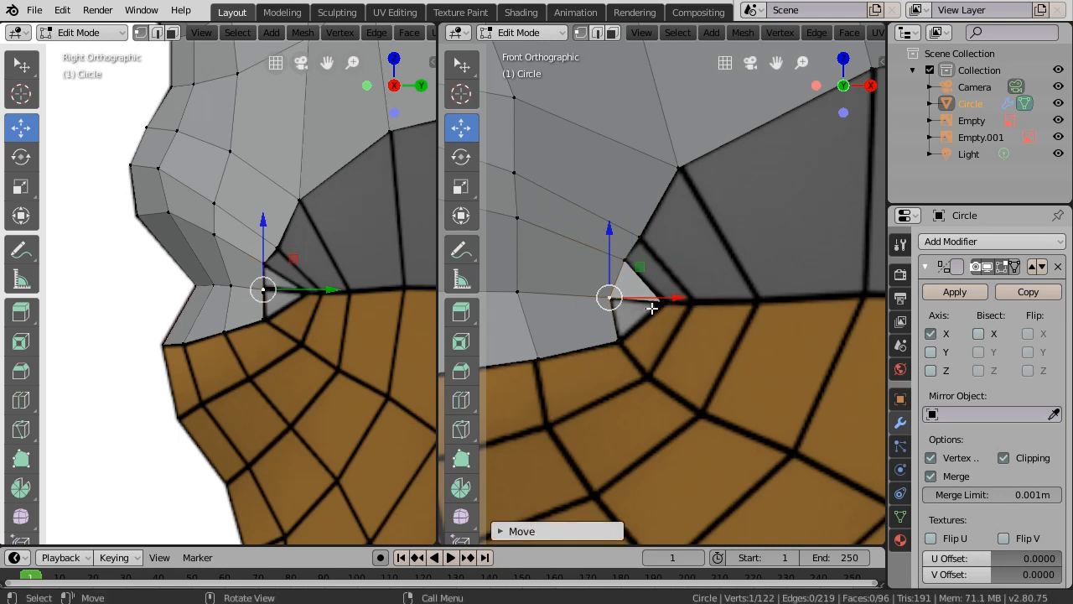
{"action": "left_click", "coordinate": [658, 307], "text": "shift"}
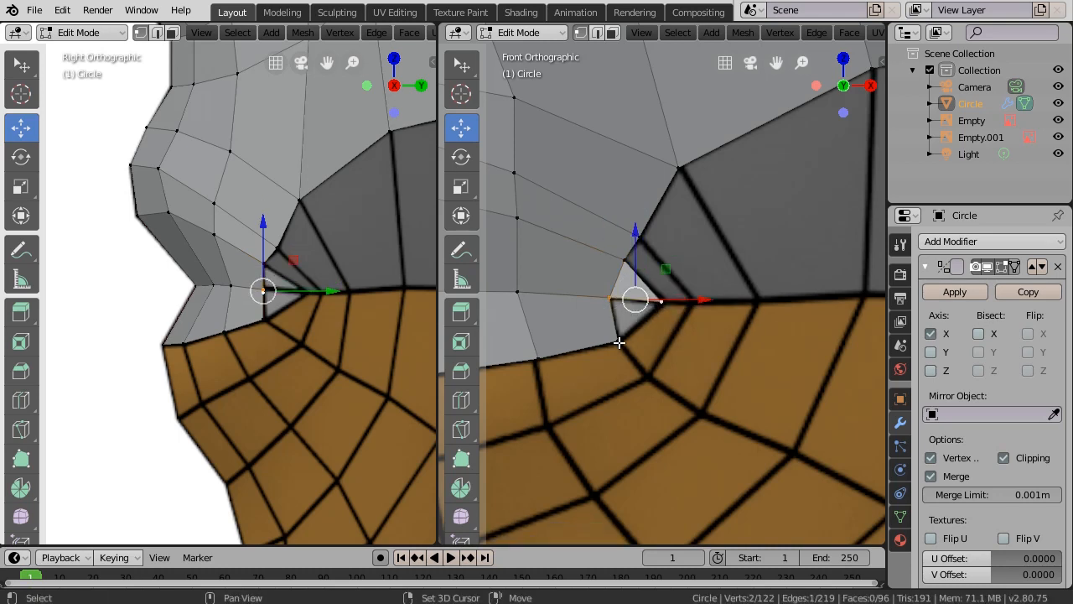
{"action": "left_click", "coordinate": [619, 339], "text": "shift"}
{"action": "key", "text": "f"}
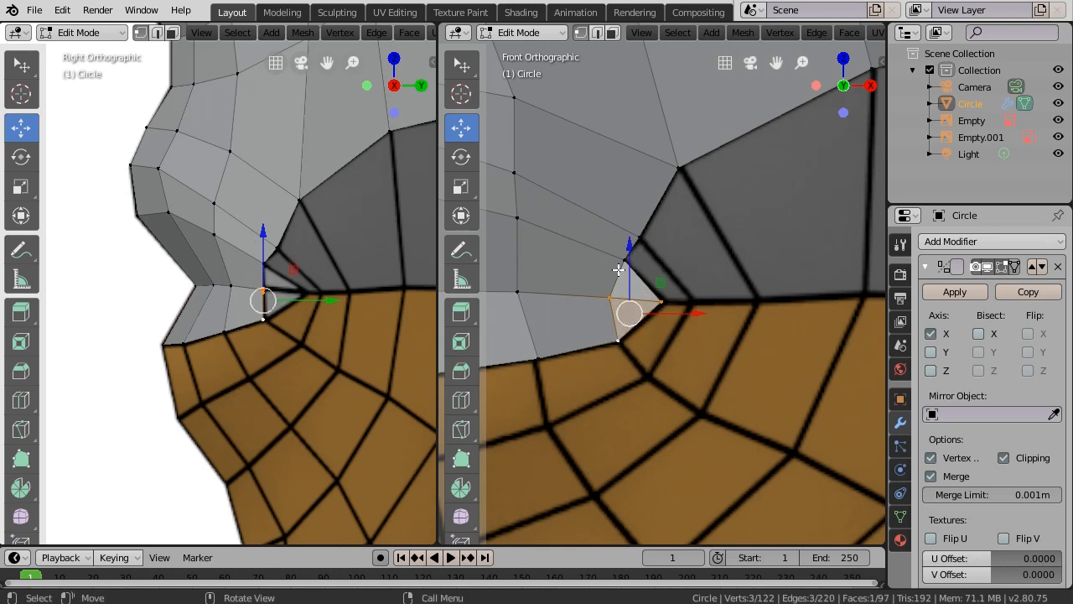
{"action": "scroll", "coordinate": [640, 323], "scroll_direction": "down", "scroll_amount": 5}
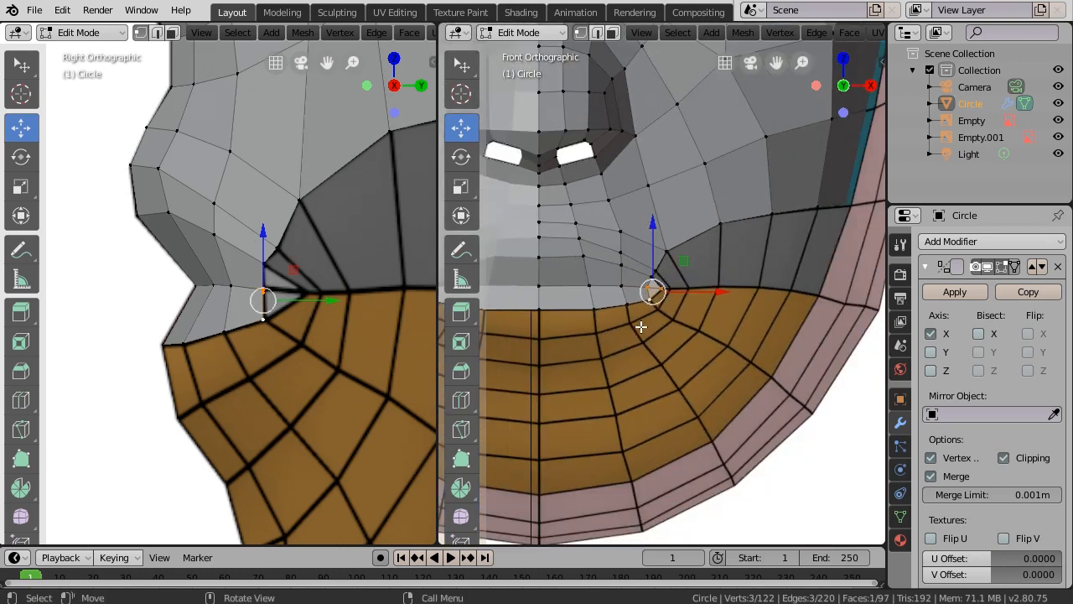
{"action": "scroll", "coordinate": [568, 322], "scroll_direction": "down", "scroll_amount": 2}
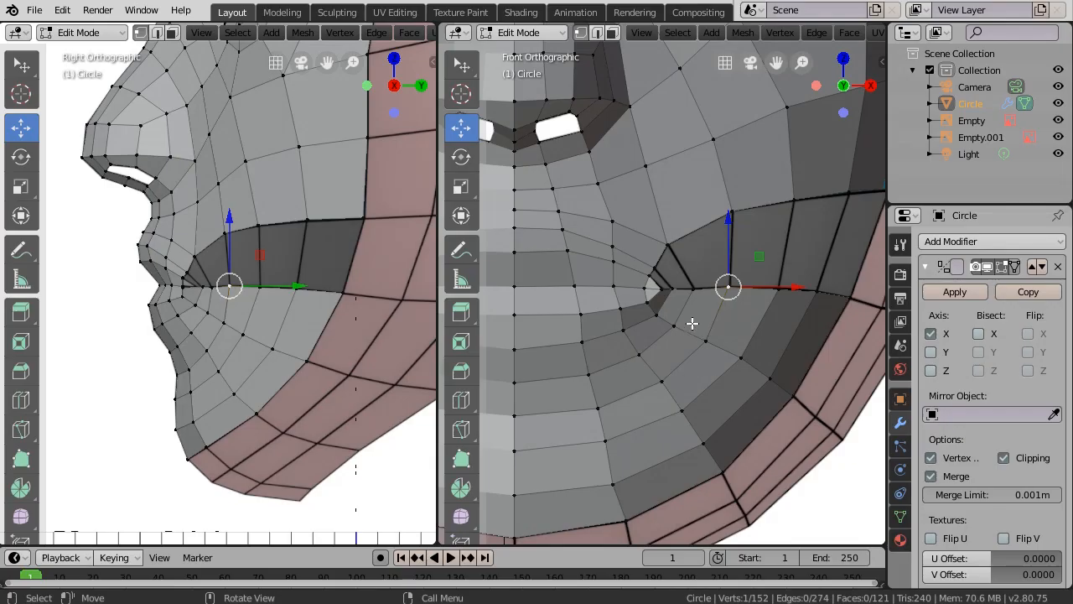
Circle-select the vertices around the narrow gap beside the mouth corner, try to fill them with a face, and undo the fill.
{"action": "scroll", "coordinate": [698, 322], "scroll_direction": "down", "scroll_amount": 4}
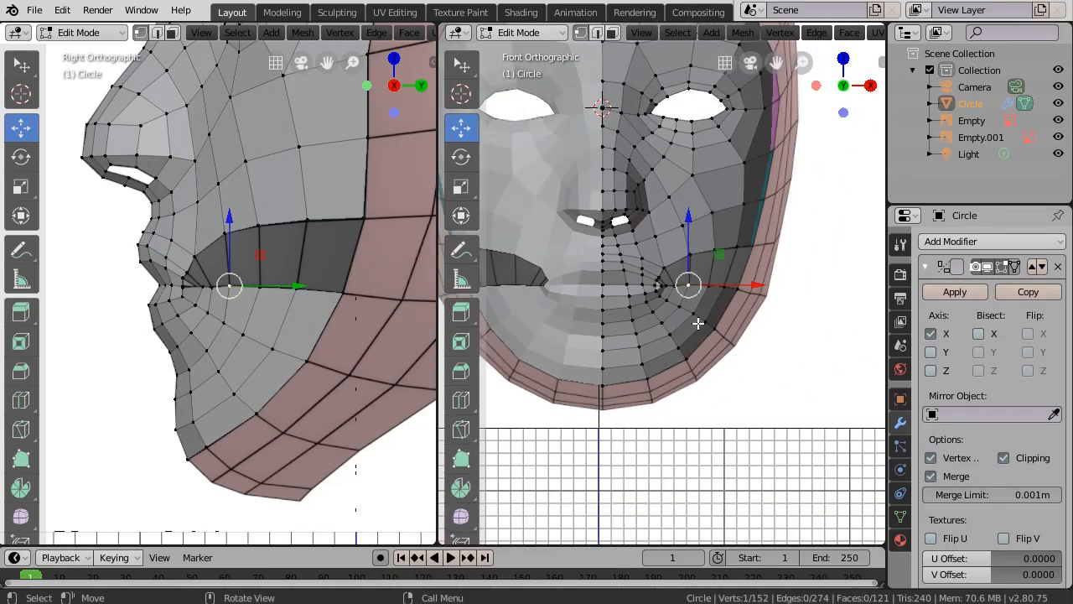
{"action": "scroll", "coordinate": [697, 323], "scroll_direction": "up", "scroll_amount": 4}
{"action": "mouse_move", "coordinate": [712, 313]}
{"action": "middle_mouse_down", "text": "shift"}
{"action": "mouse_move", "coordinate": [608, 358]}
{"action": "mouse_move", "coordinate": [714, 324]}
{"action": "middle_mouse_up", "text": "shift"}
{"action": "scroll", "coordinate": [597, 319], "scroll_direction": "up", "scroll_amount": 3}
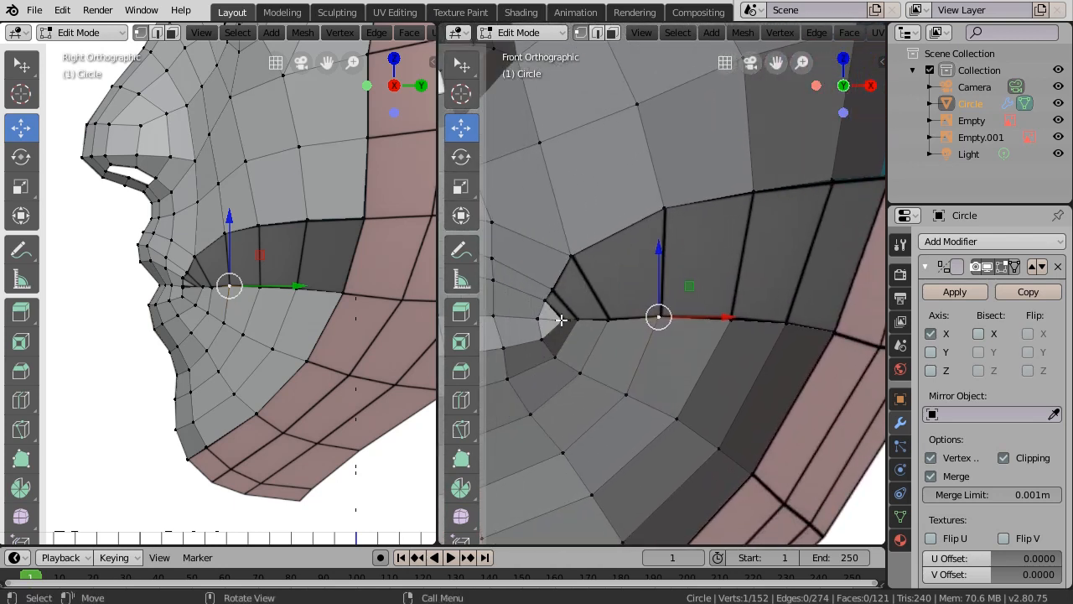
{"action": "key", "text": "c"}
{"action": "left_click_drag", "start_coordinate": [558, 310], "coordinate": [561, 300]}
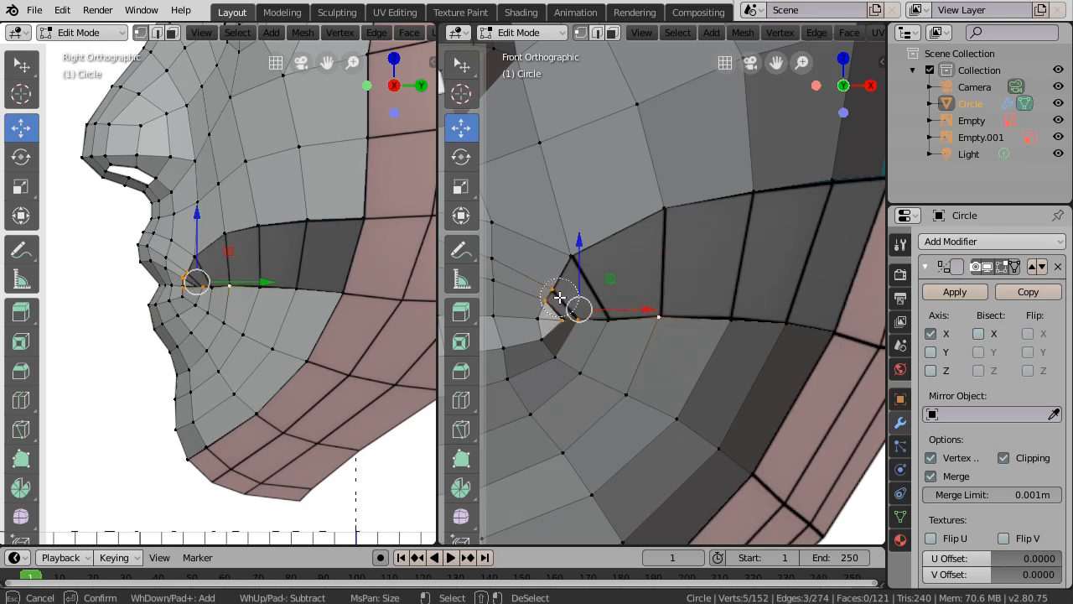
{"action": "key", "text": "Escape"}
{"action": "key", "text": "f"}
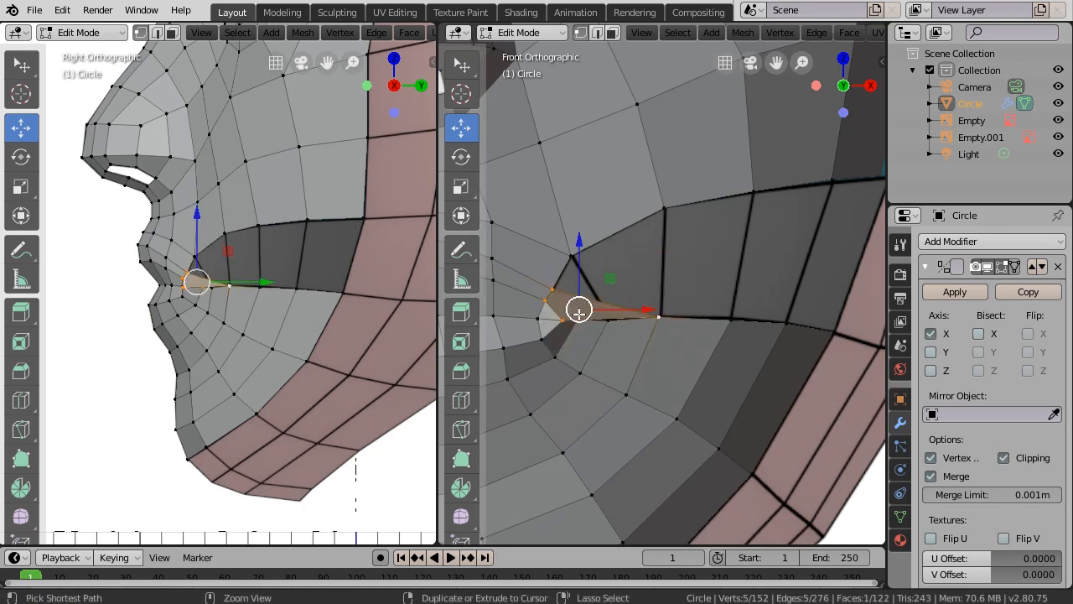
{"action": "key", "text": "ctrl+z"}
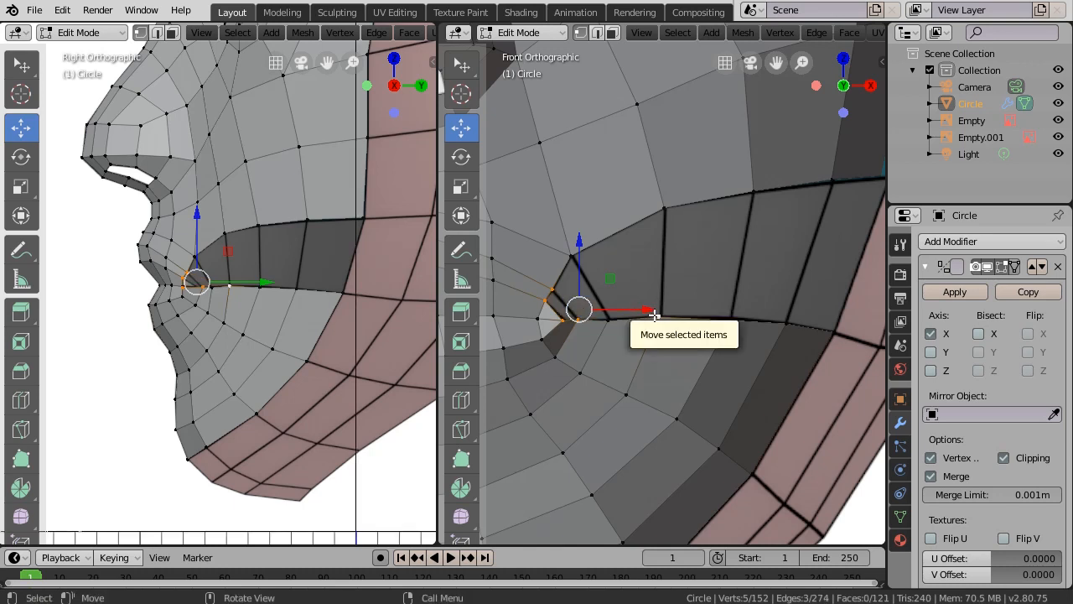
Remove the stray cheek vertex from the selection, fill the four vertices beside the mouth corner with a face, and deselect everything.
{"action": "key", "text": "c"}
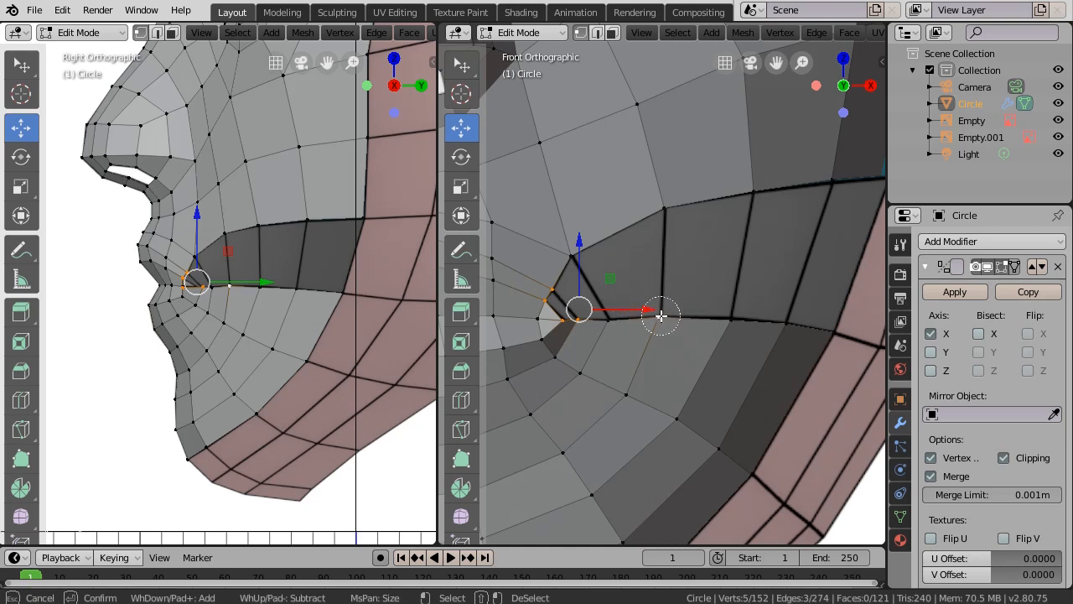
{"action": "middle_click", "coordinate": [660, 315]}
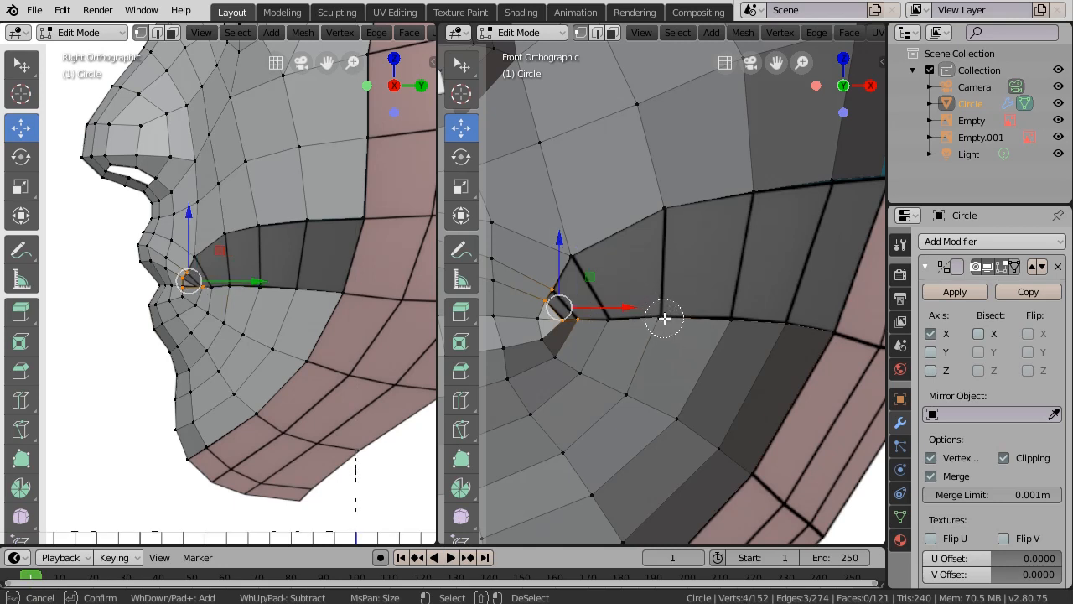
{"action": "right_click", "coordinate": [643, 303]}
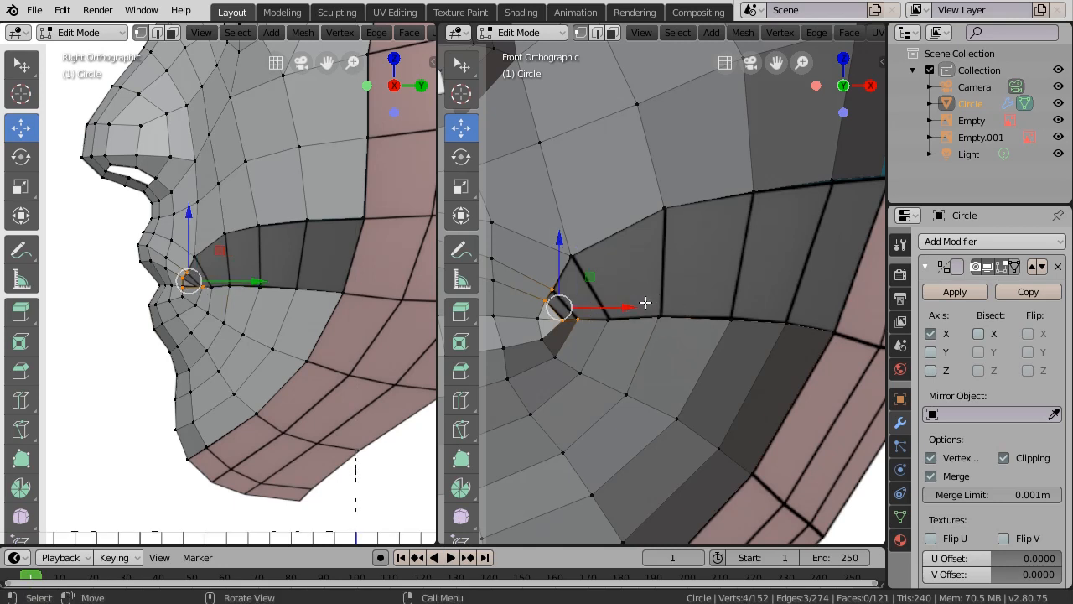
{"action": "key", "text": "f"}
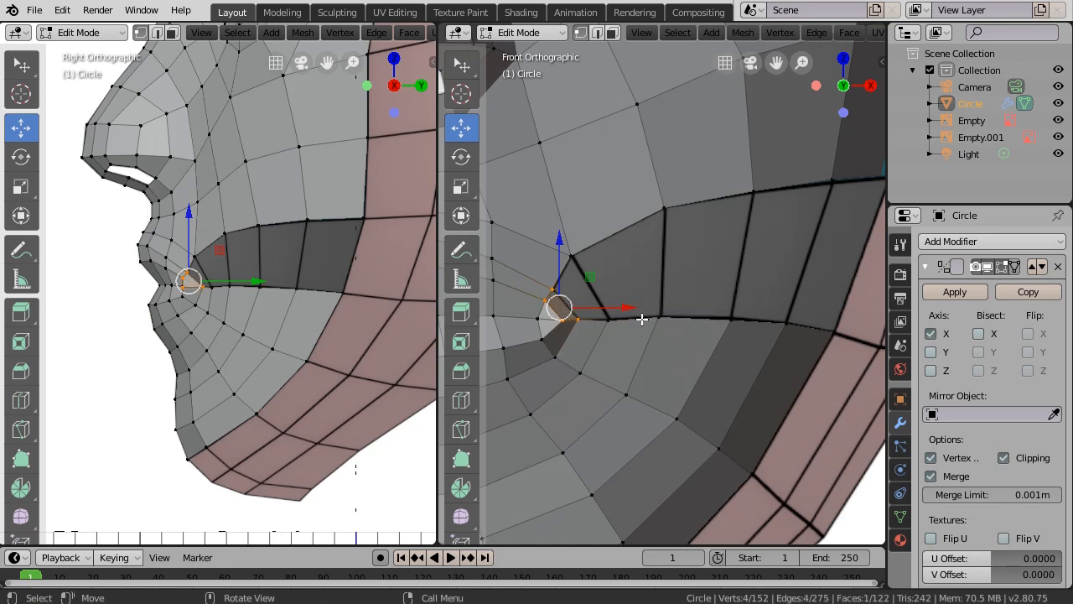
{"action": "key", "text": "alt+a"}
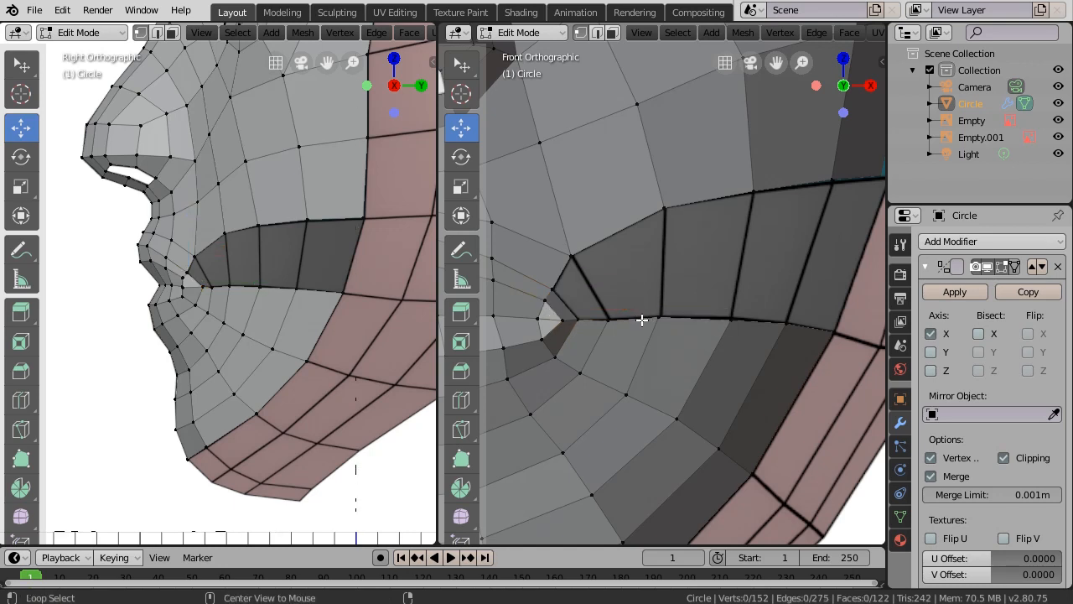
Circle-select the four vertices around the next gap outward from the mouth corner and fill it with a face.
{"action": "key", "text": "c"}
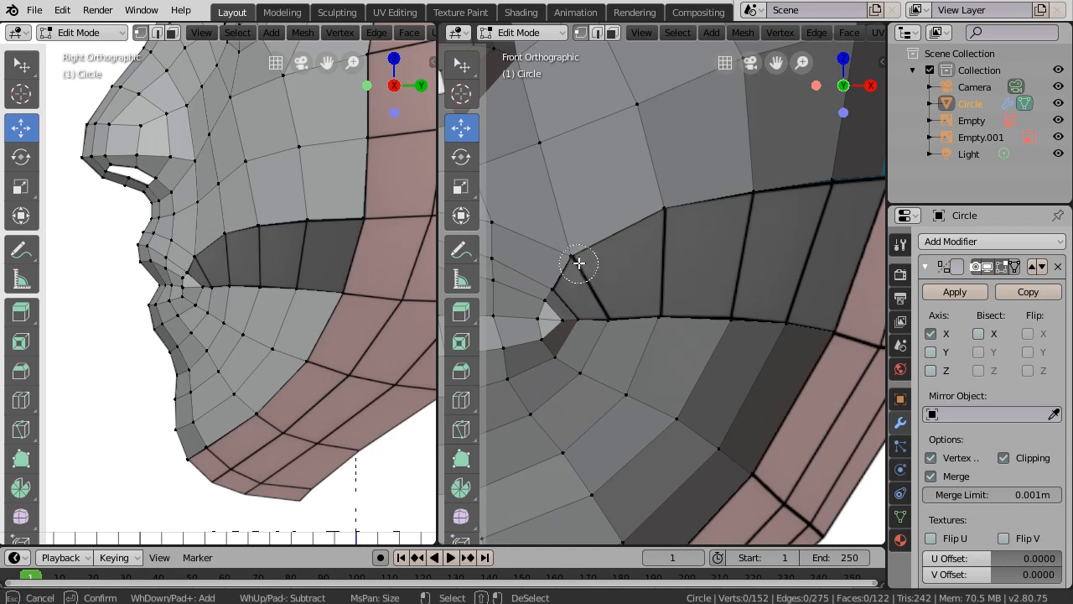
{"action": "left_click", "coordinate": [570, 273]}
{"action": "left_click", "coordinate": [591, 306]}
{"action": "left_click", "coordinate": [602, 308]}
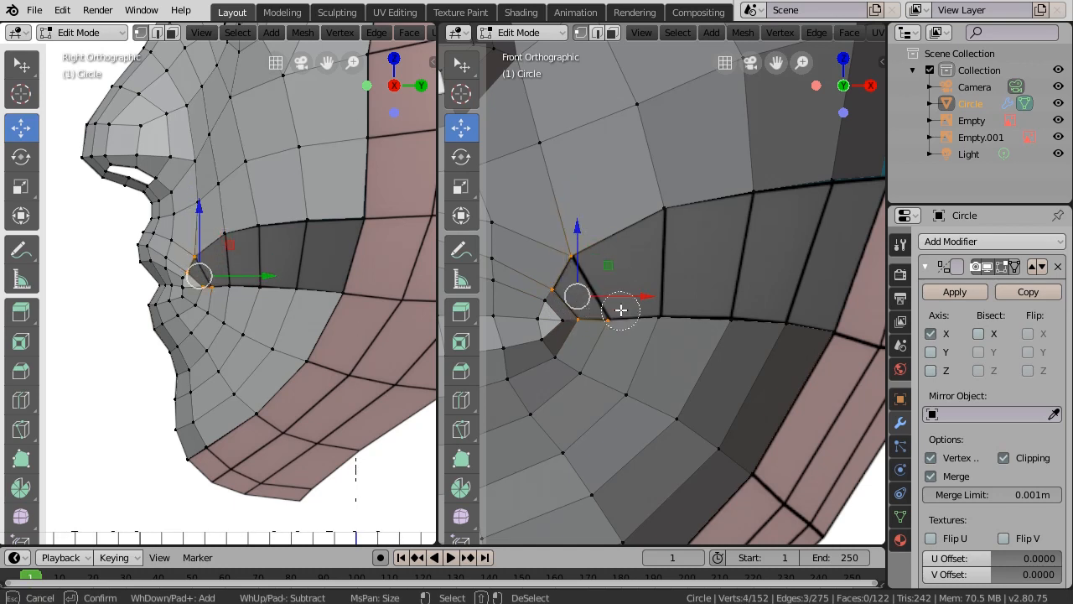
{"action": "key", "text": "Escape"}
{"action": "key", "text": "f"}
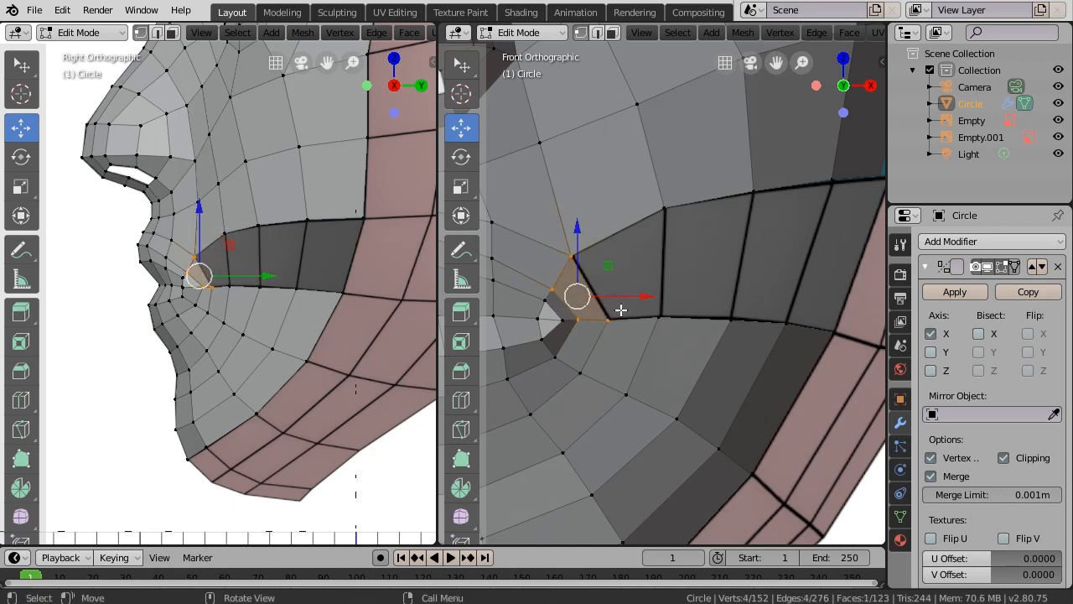
Extrude the face's selected outer boundary vertices in place and scale the new edge up by about 1.09.
{"action": "scroll", "coordinate": [709, 298], "scroll_direction": "down", "scroll_amount": 3}
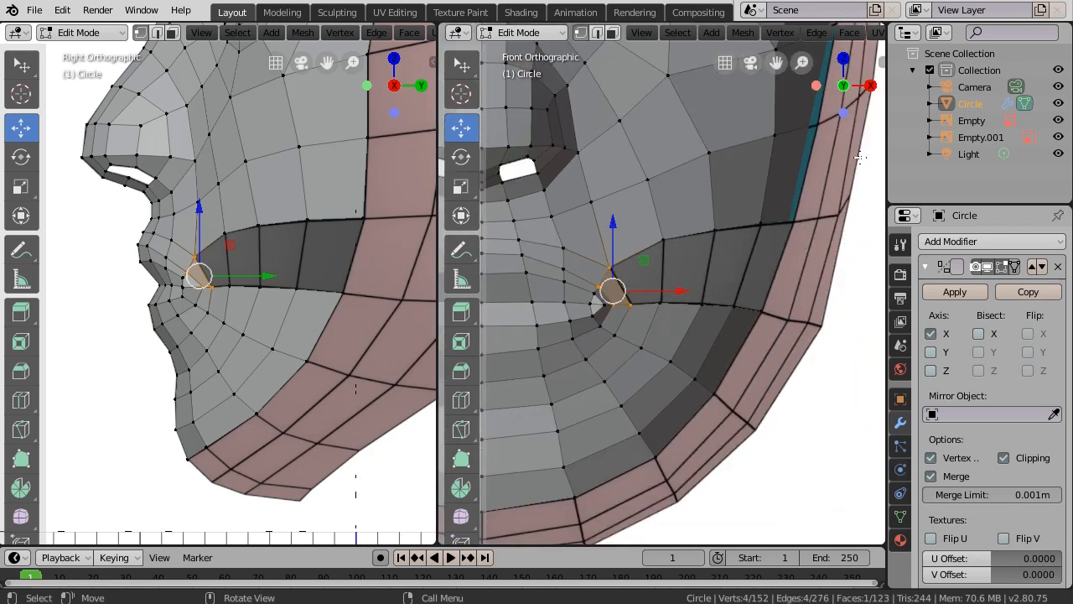
{"action": "scroll", "coordinate": [838, 193], "scroll_direction": "down", "scroll_amount": 3}
{"action": "scroll", "coordinate": [805, 140], "scroll_direction": "down", "scroll_amount": 2}
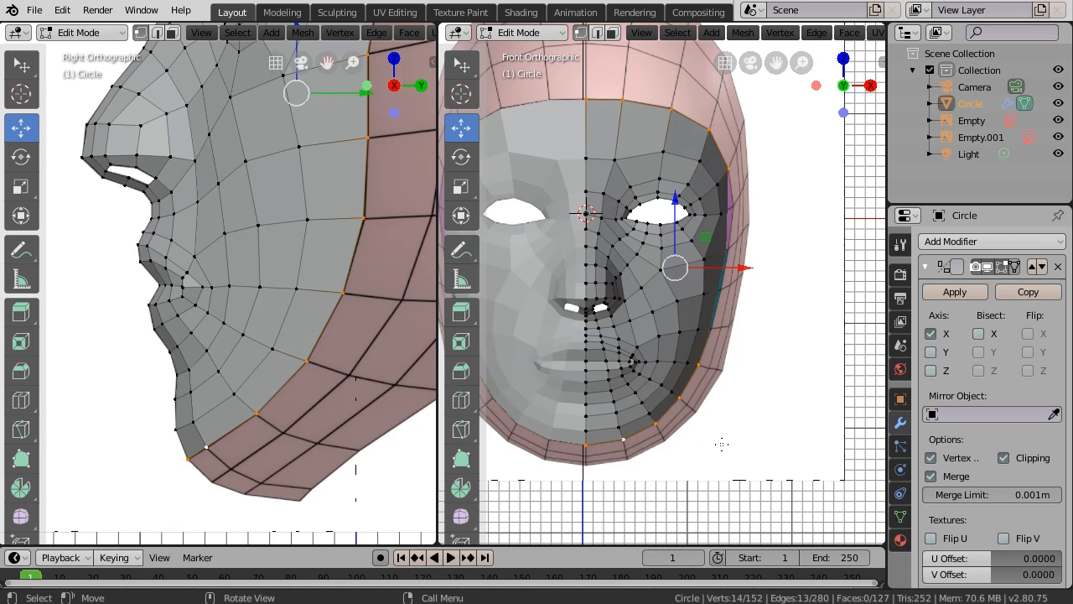
{"action": "key", "text": "e"}
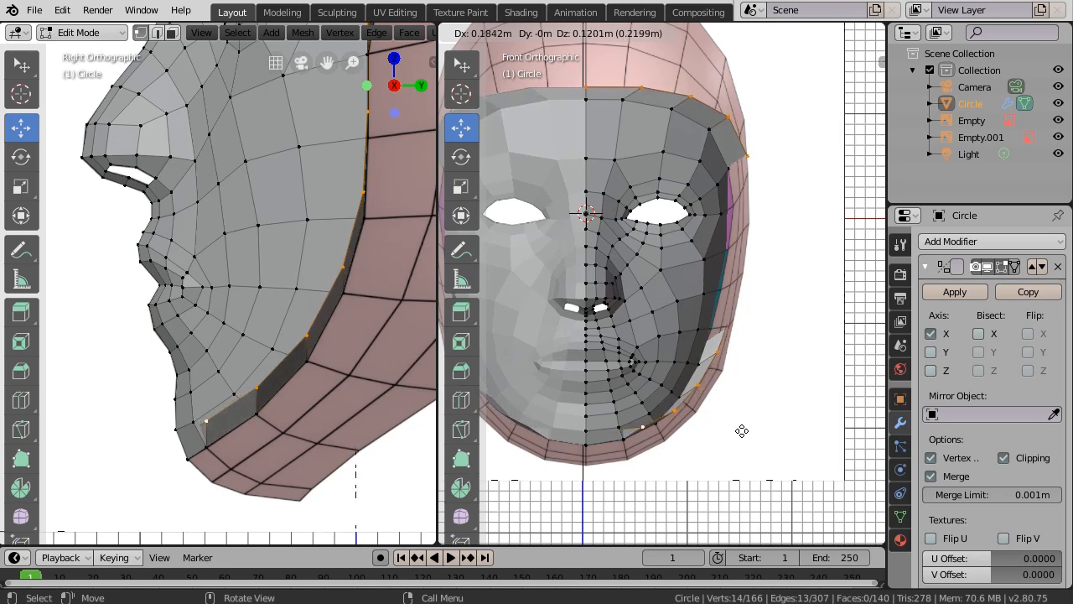
{"action": "right_click", "coordinate": [742, 431]}
{"action": "key", "text": "s"}
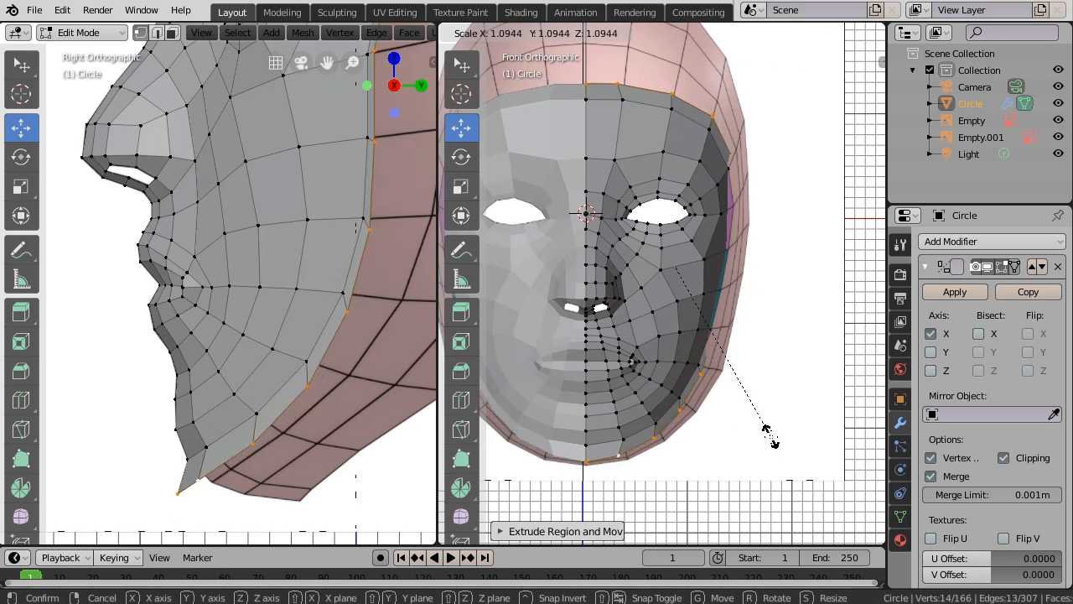
{"action": "left_click", "coordinate": [765, 430]}
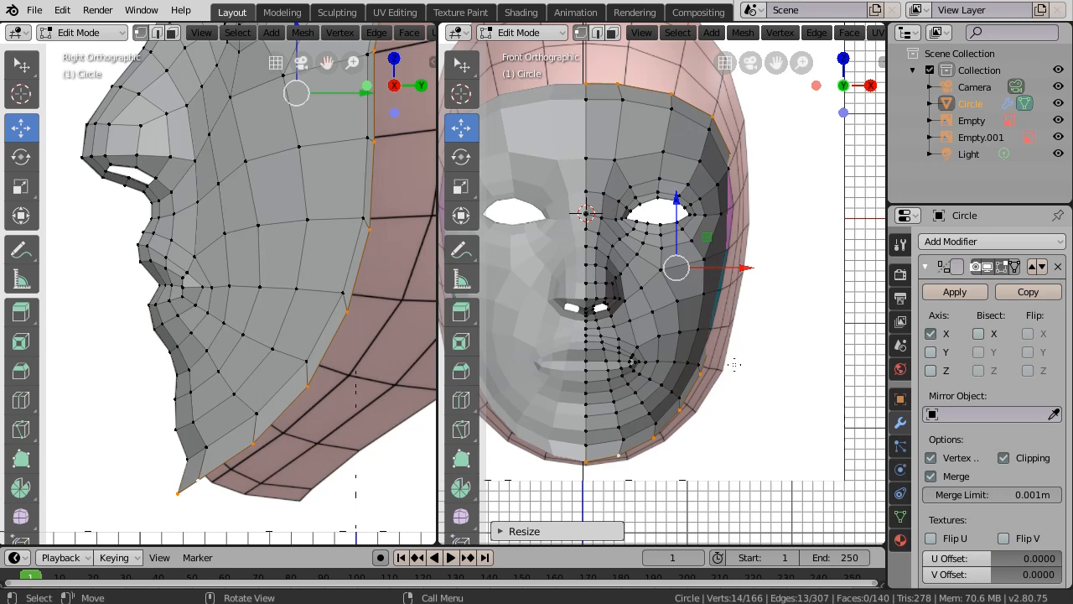
View the face in perspective from the side, switch to Object Mode and activate the selection tool.
{"action": "middle_click_drag", "start_coordinate": [733, 365], "coordinate": [587, 394]}
{"action": "scroll", "coordinate": [696, 161], "scroll_direction": "down", "scroll_amount": 2}
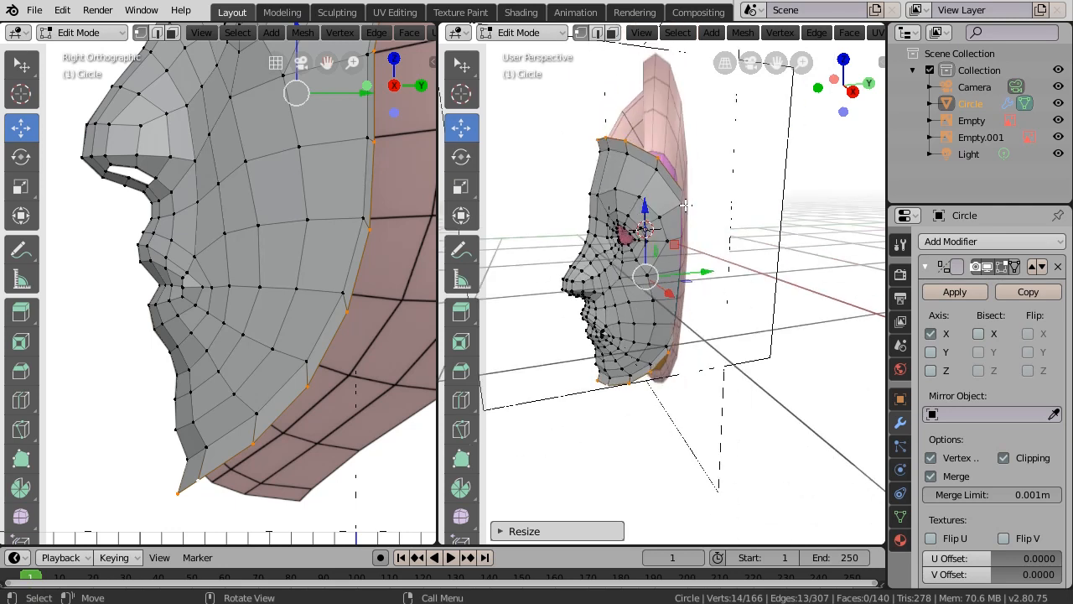
{"action": "left_click", "coordinate": [537, 33]}
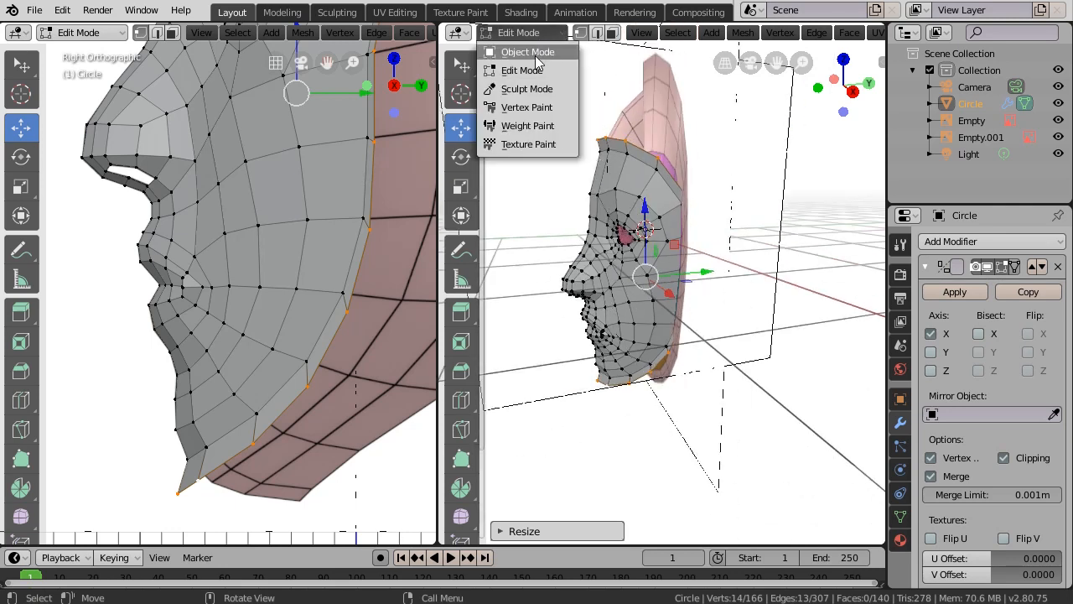
{"action": "left_click", "coordinate": [536, 52]}
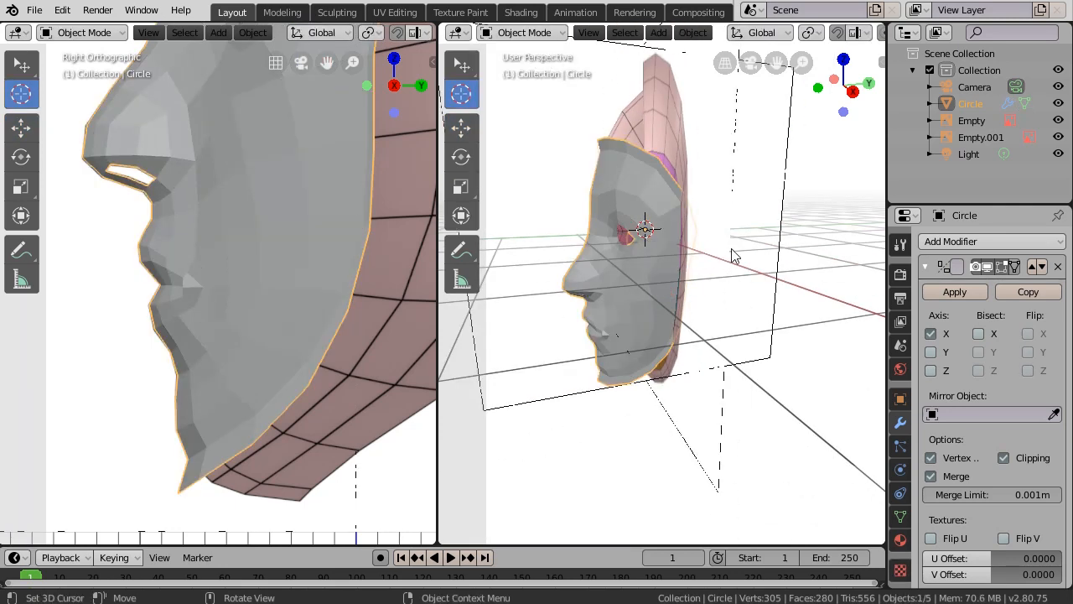
{"action": "left_click", "coordinate": [722, 397]}
{"action": "left_click", "coordinate": [720, 406]}
{"action": "key", "text": "w"}
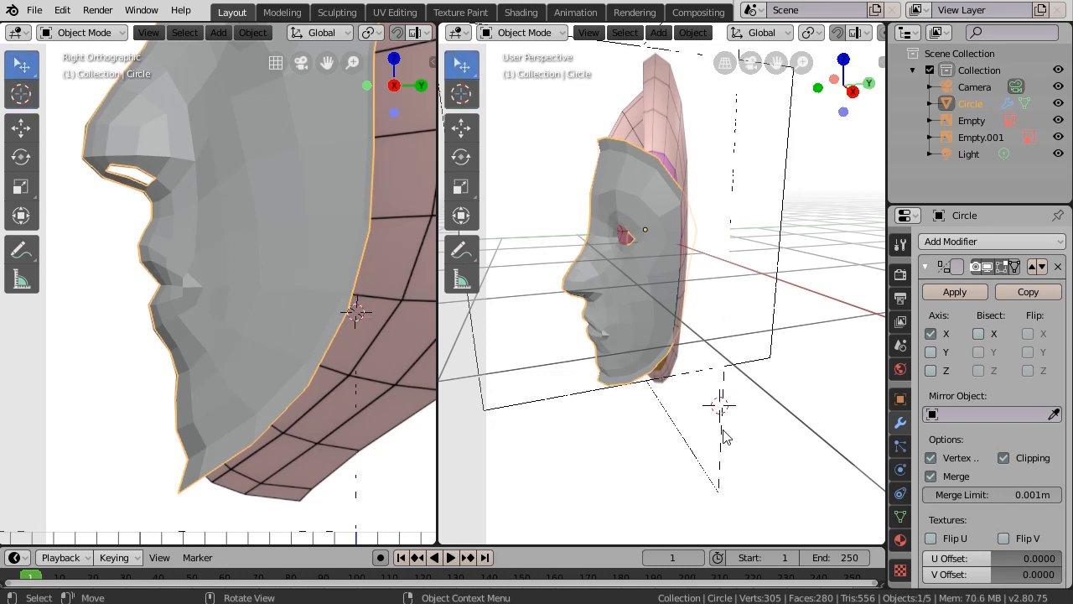
Move the front reference image back along Y by about 0.63 m so it sits behind the face, and check it from the front.
{"action": "left_click", "coordinate": [724, 438]}
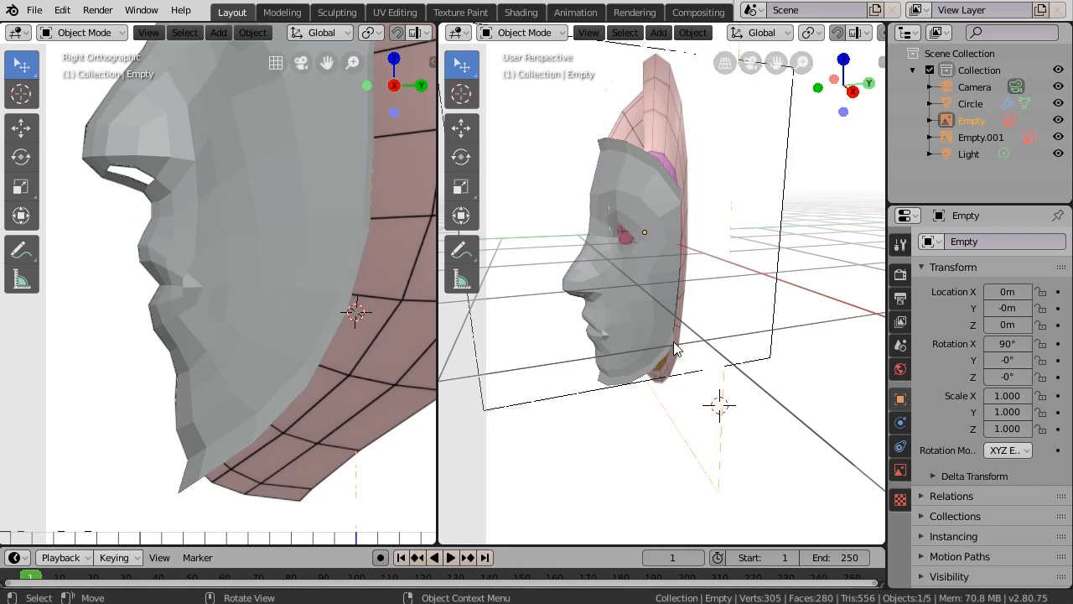
{"action": "key", "text": "g"}
{"action": "key", "text": "y"}
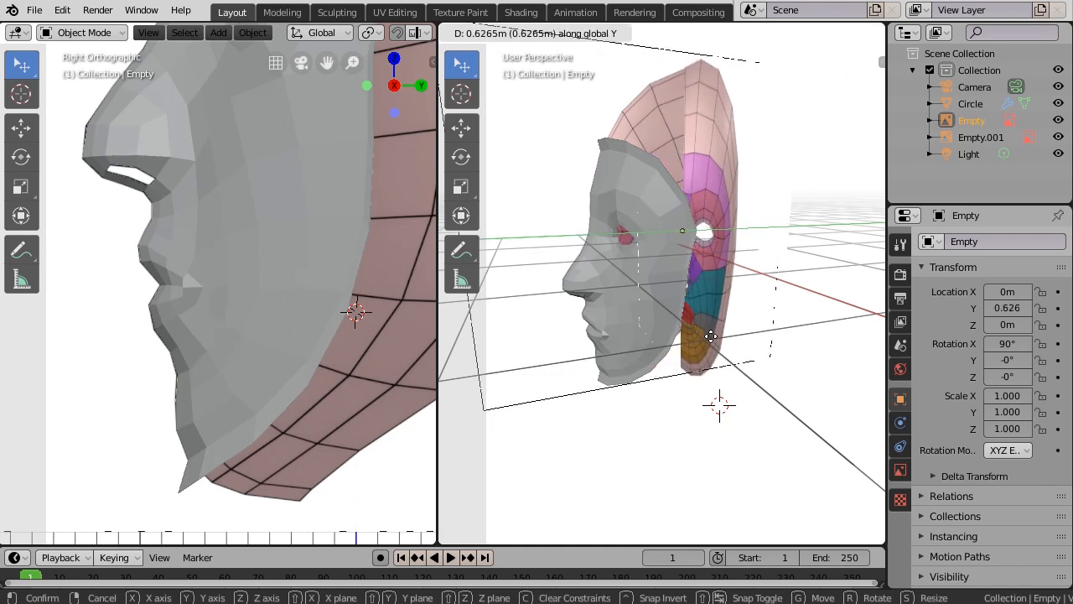
{"action": "left_click", "coordinate": [710, 336]}
{"action": "key", "text": "KP_1"}
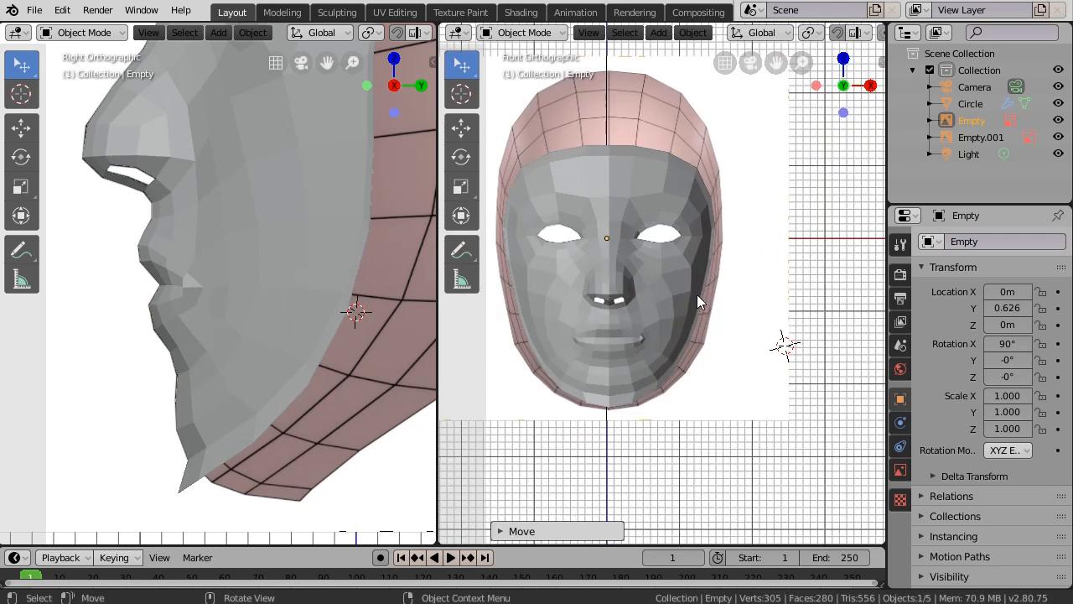
{"action": "scroll", "coordinate": [714, 256], "scroll_direction": "up", "scroll_amount": 2}
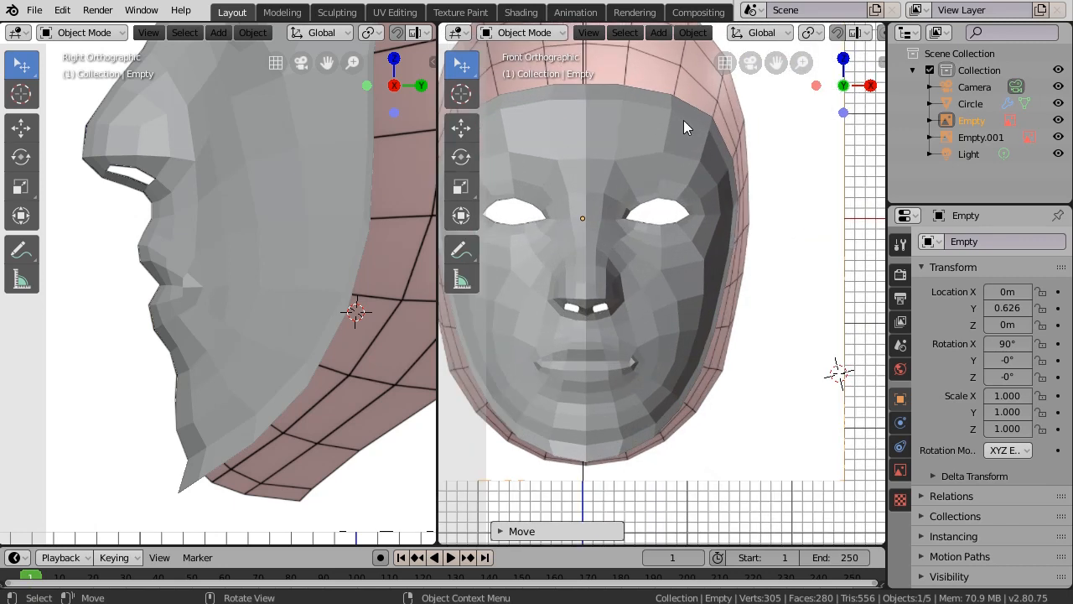
{"action": "scroll", "coordinate": [695, 244], "scroll_direction": "down", "scroll_amount": 3}
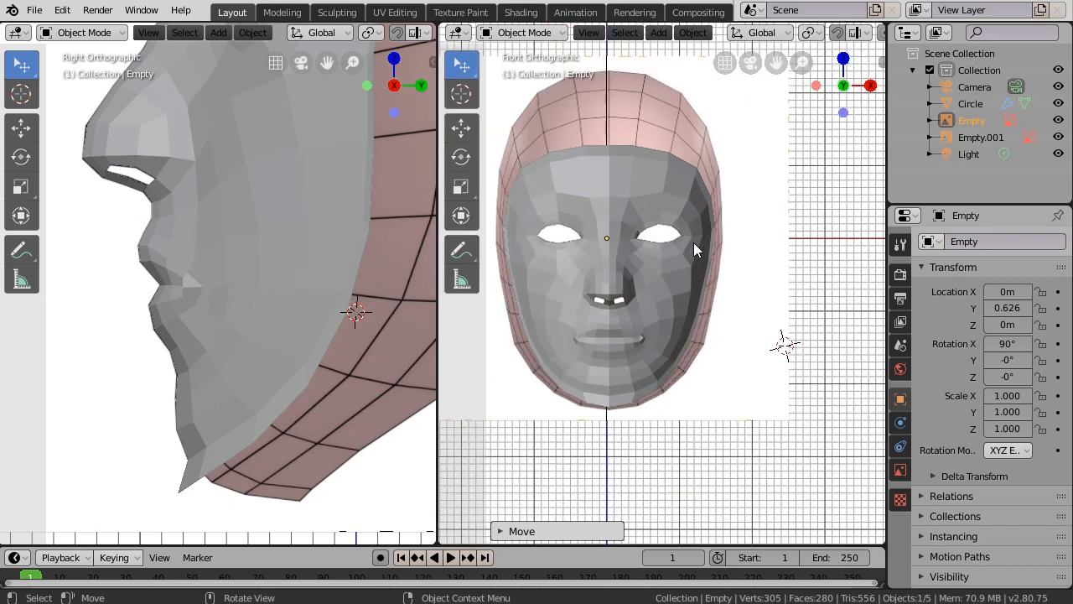
{"action": "scroll", "coordinate": [684, 263], "scroll_direction": "up", "scroll_amount": 3}
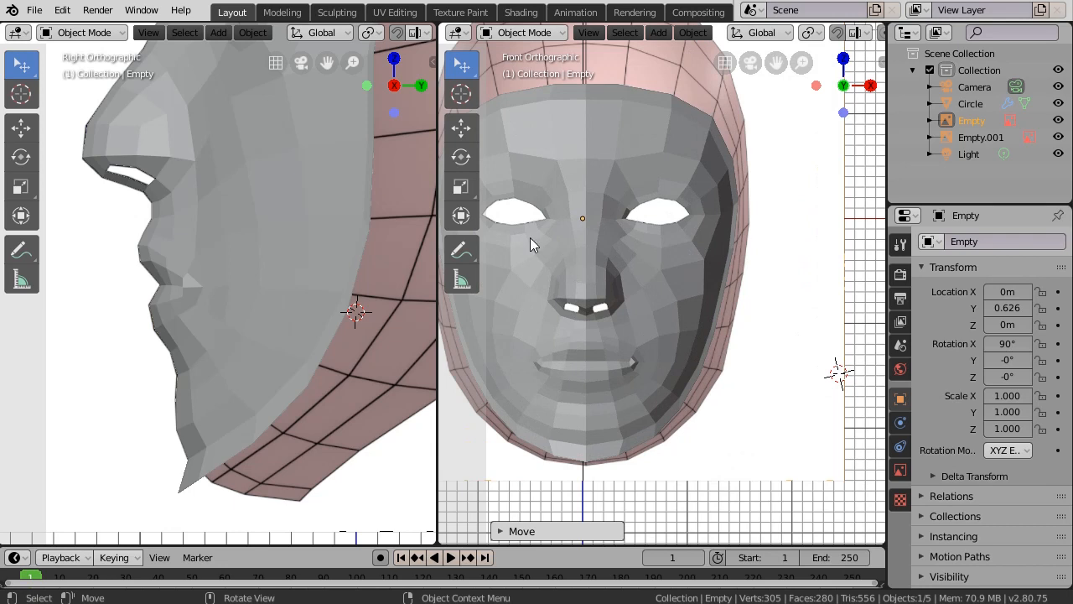
Put the face mesh into Edit Mode and raise the centre vertex on the forehead's upper boundary along Z.
{"action": "left_click", "coordinate": [520, 33]}
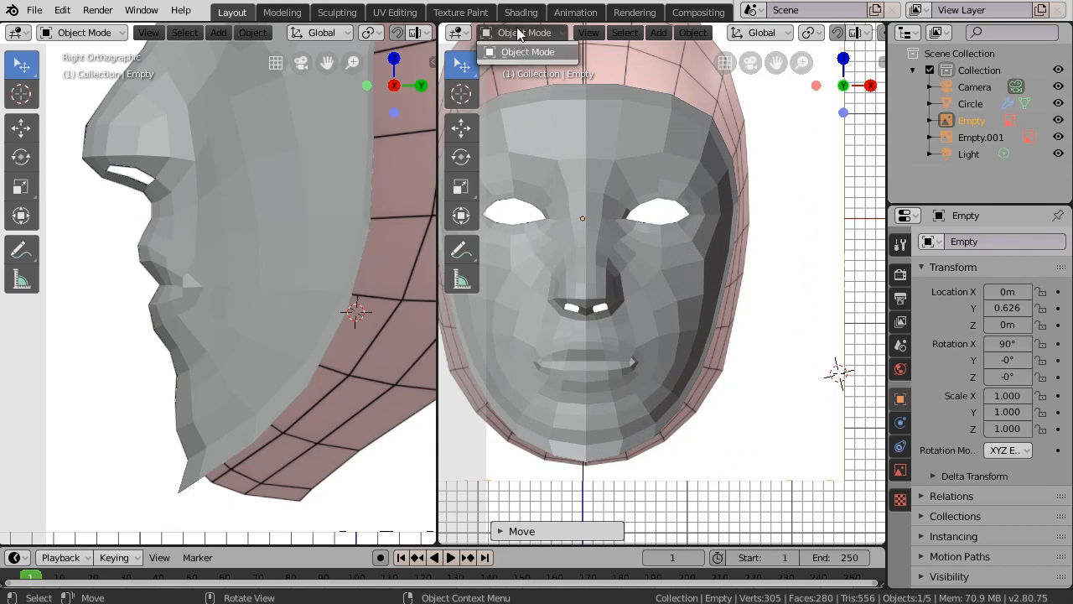
{"action": "left_click", "coordinate": [572, 112]}
{"action": "left_click", "coordinate": [529, 33]}
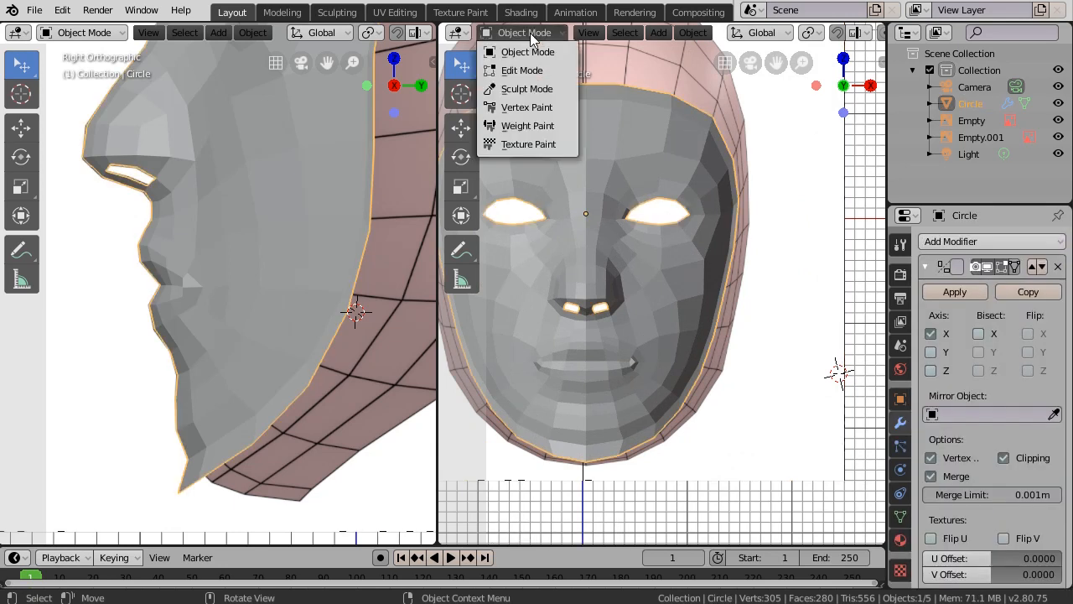
{"action": "left_click", "coordinate": [522, 70]}
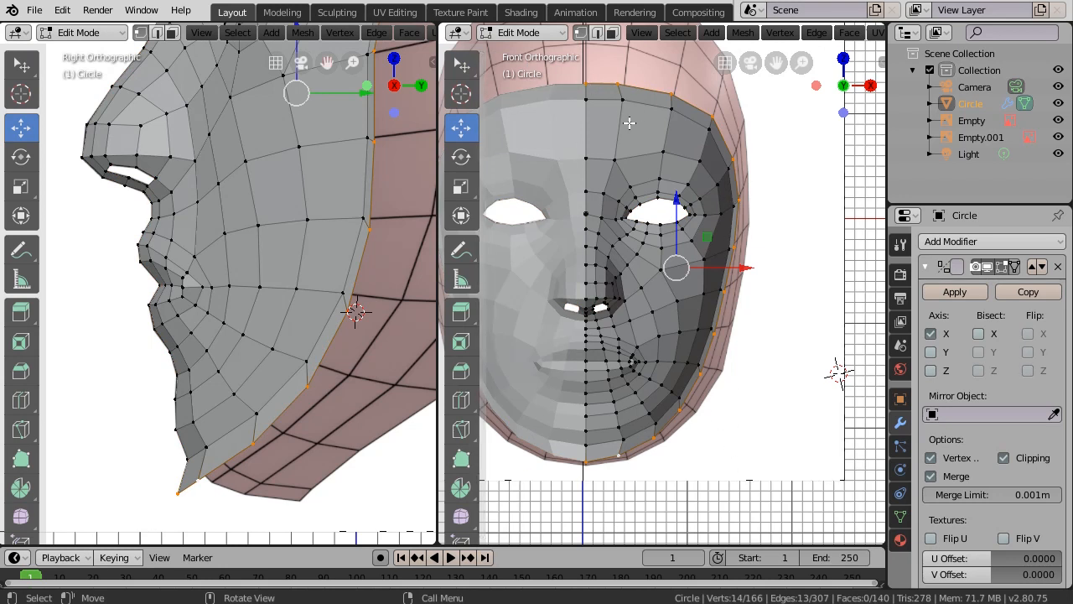
{"action": "scroll", "coordinate": [629, 123], "scroll_direction": "down", "scroll_amount": 2}
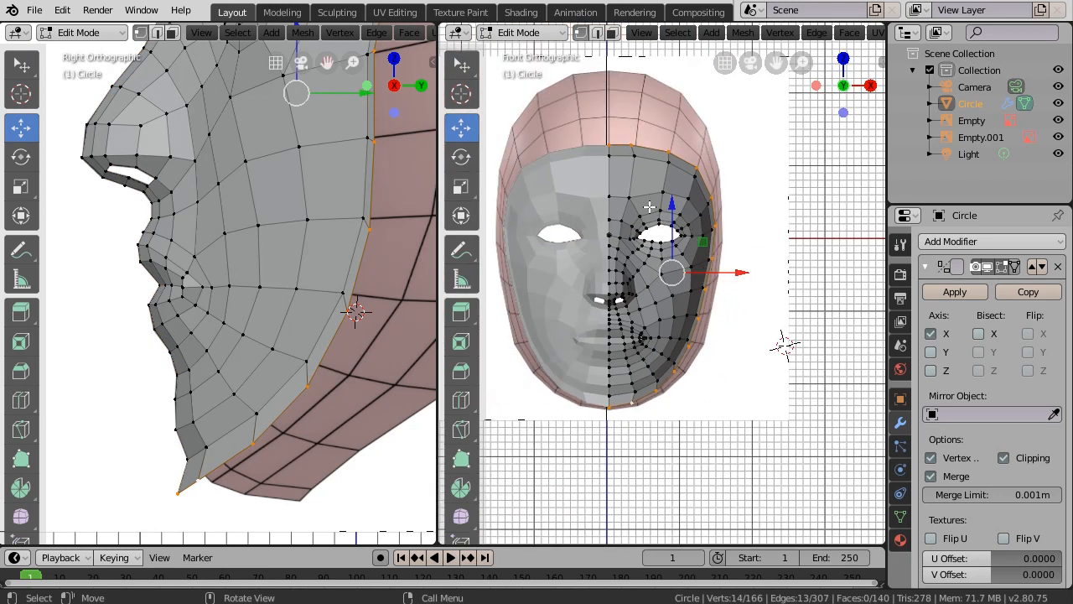
{"action": "left_click", "coordinate": [609, 147]}
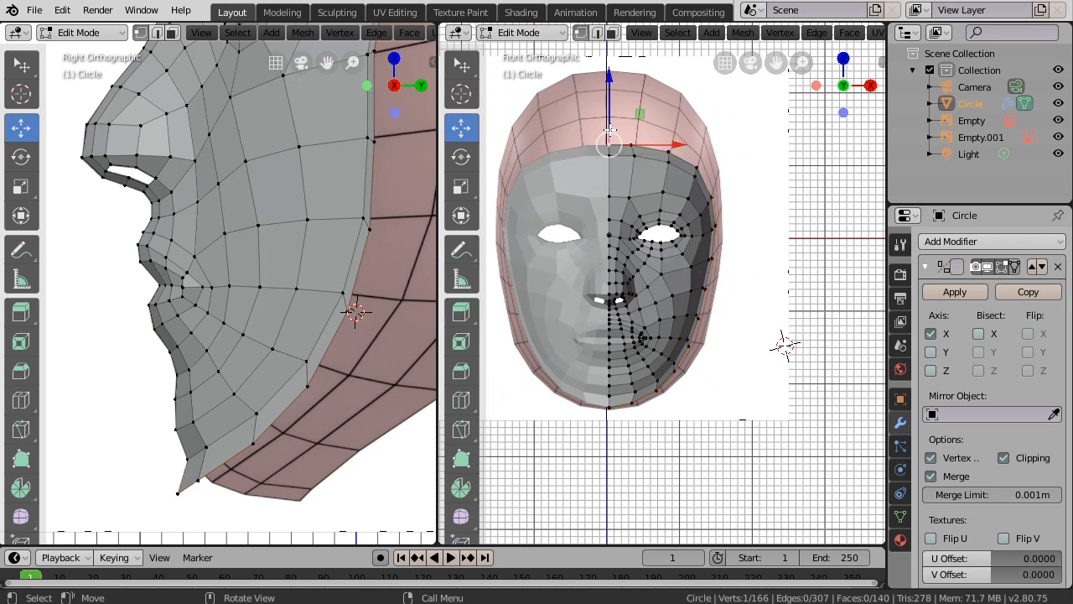
{"action": "left_click_drag", "start_coordinate": [609, 128], "coordinate": [612, 107]}
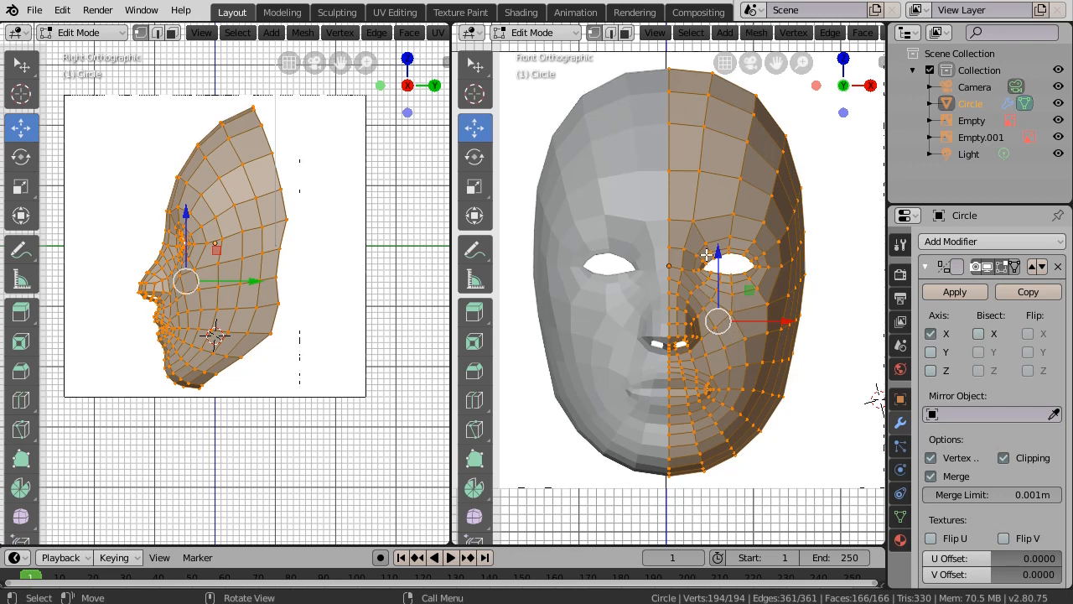
Merge the fully selected face mesh's vertices by distance with a merge distance of 0.0101 m.
{"action": "left_click", "coordinate": [758, 33]}
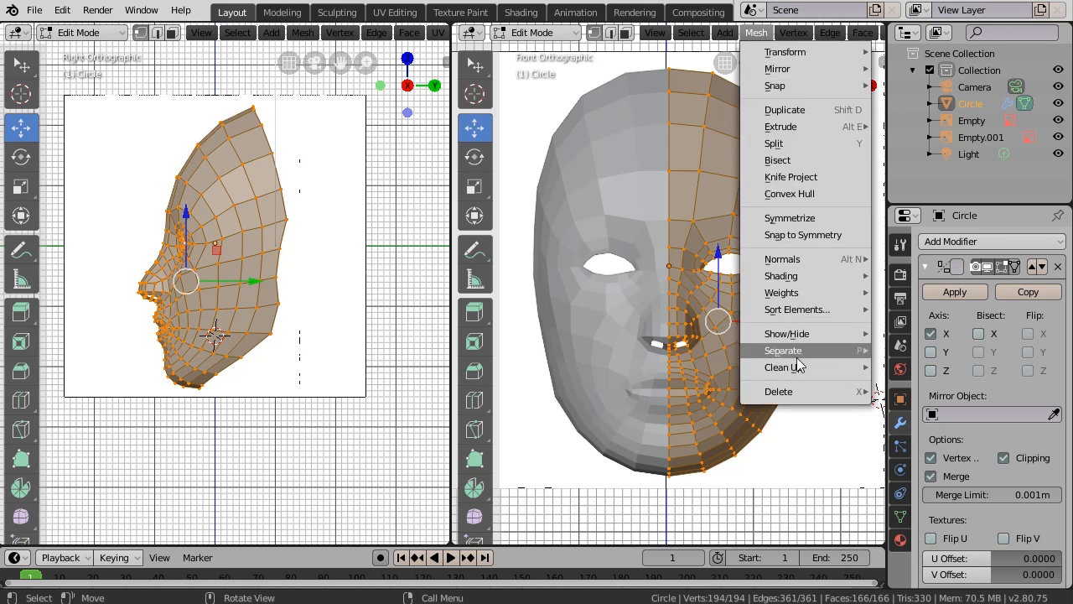
{"action": "mouse_move", "coordinate": [798, 370]}
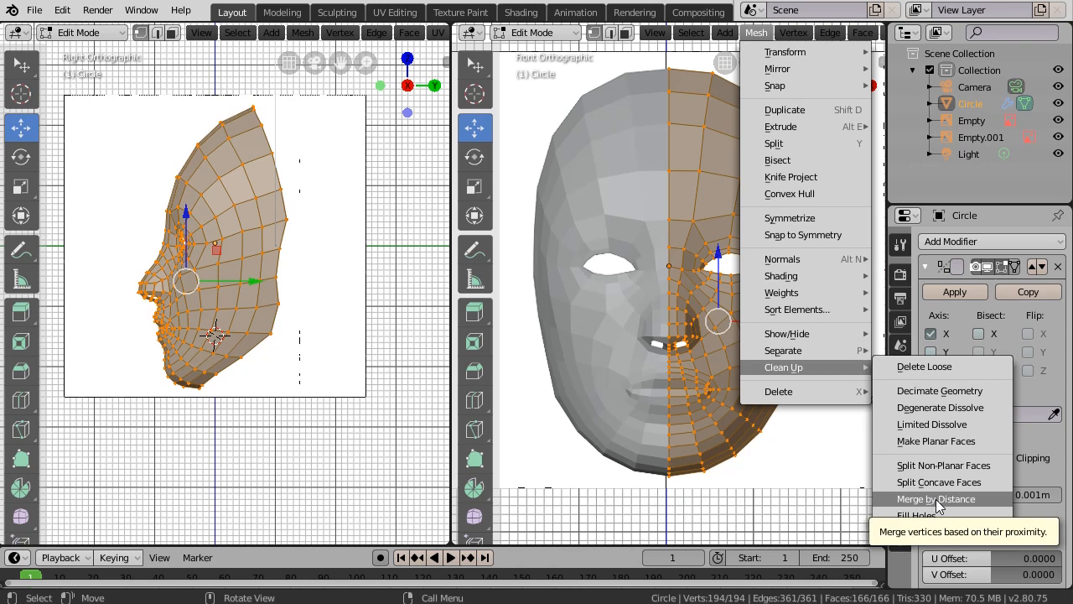
{"action": "left_click", "coordinate": [936, 499]}
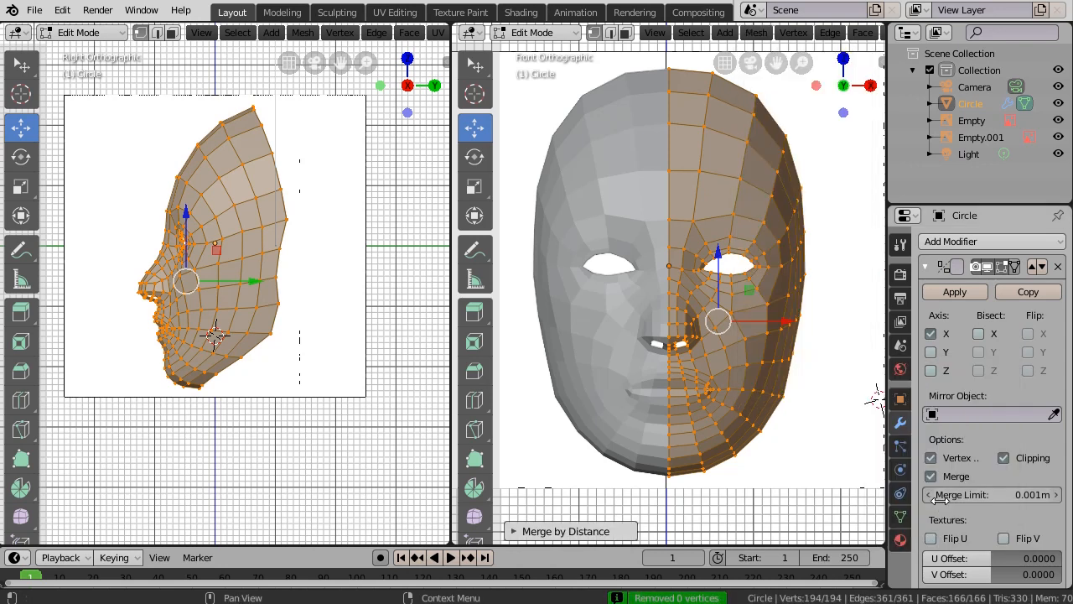
{"action": "left_click", "coordinate": [513, 532]}
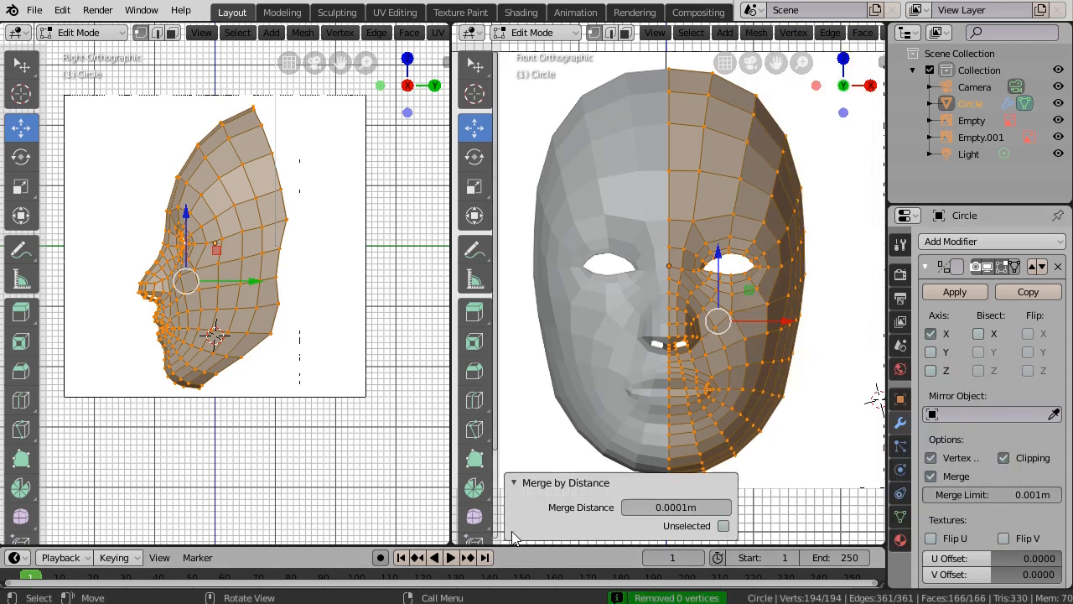
{"action": "left_click", "coordinate": [726, 507]}
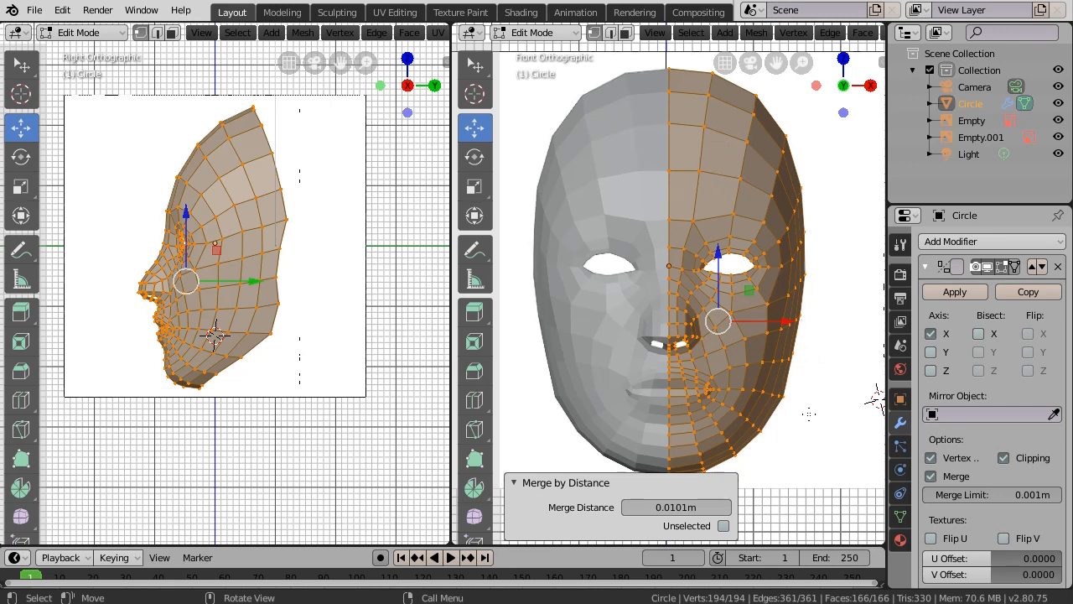
Recalculate the normals of the whole face mesh to the outside.
{"action": "middle_click_drag", "start_coordinate": [746, 319], "coordinate": [847, 369]}
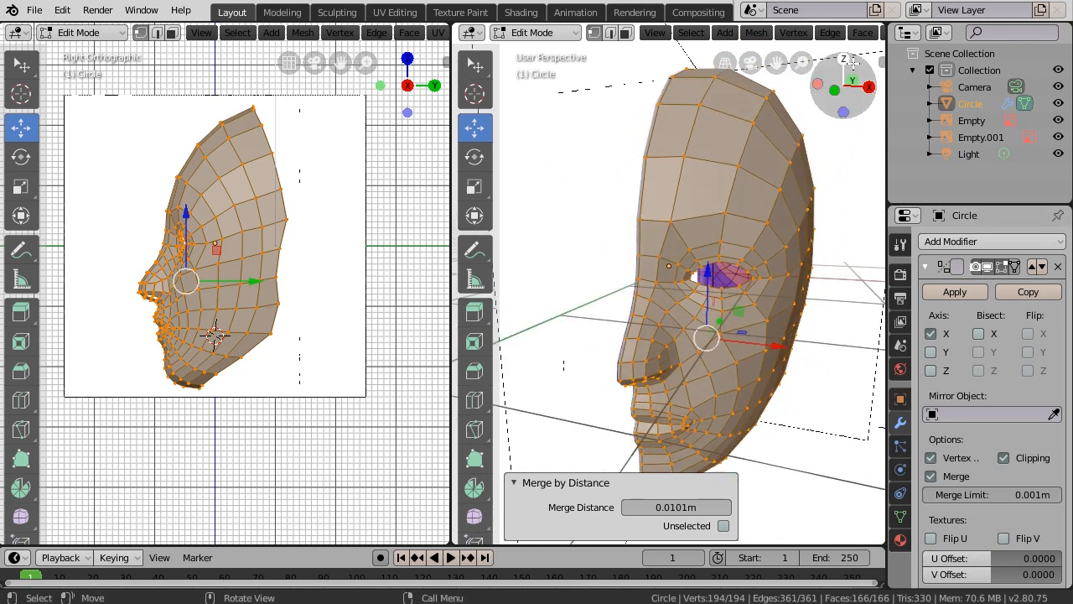
{"action": "left_click", "coordinate": [757, 33]}
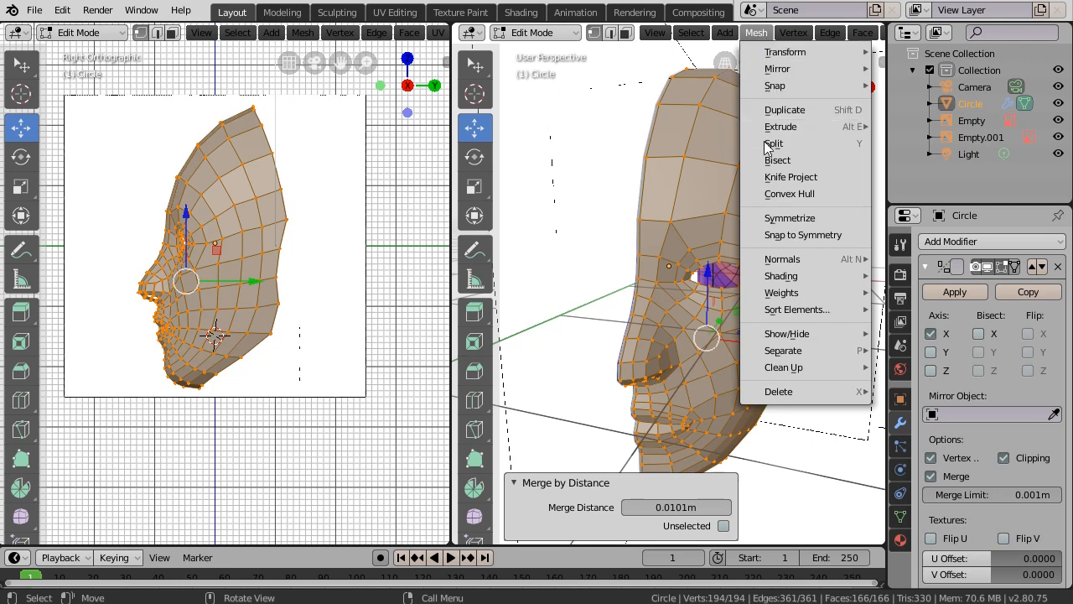
{"action": "mouse_move", "coordinate": [775, 262]}
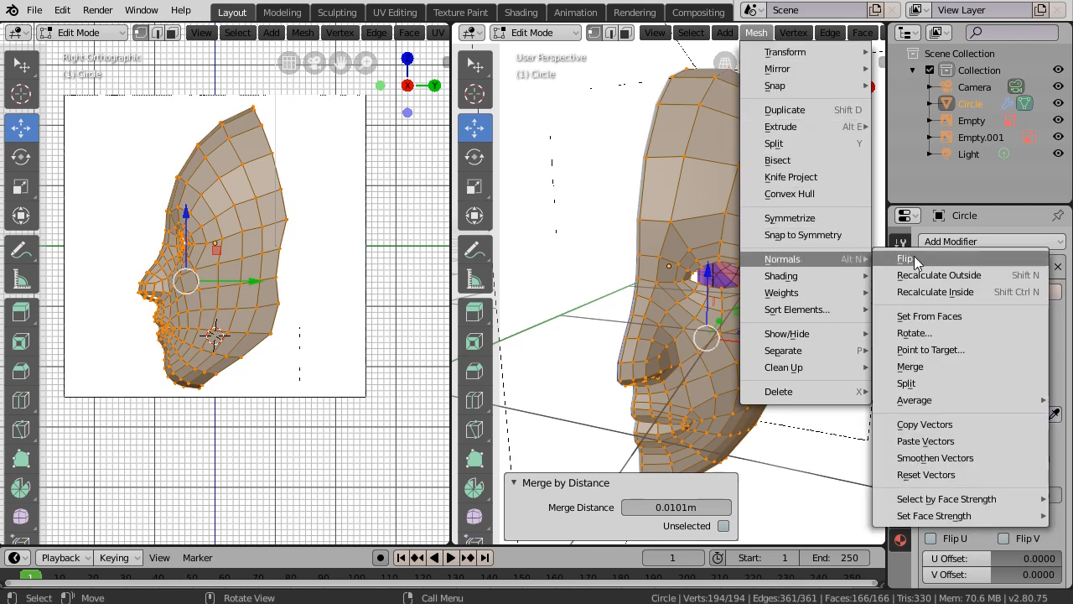
{"action": "left_click", "coordinate": [964, 278]}
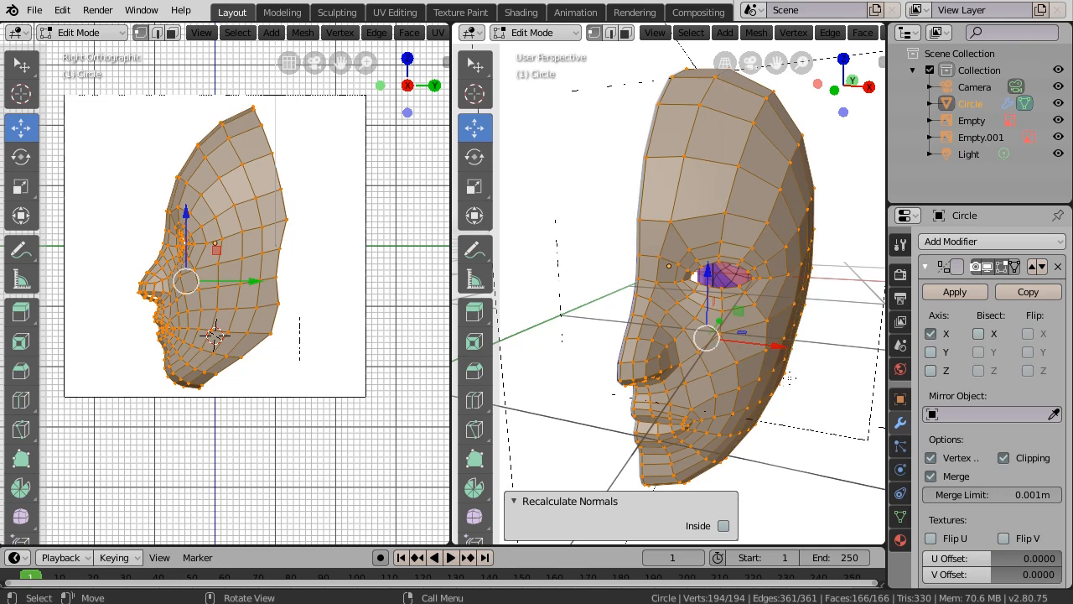
{"action": "left_click", "coordinate": [755, 32]}
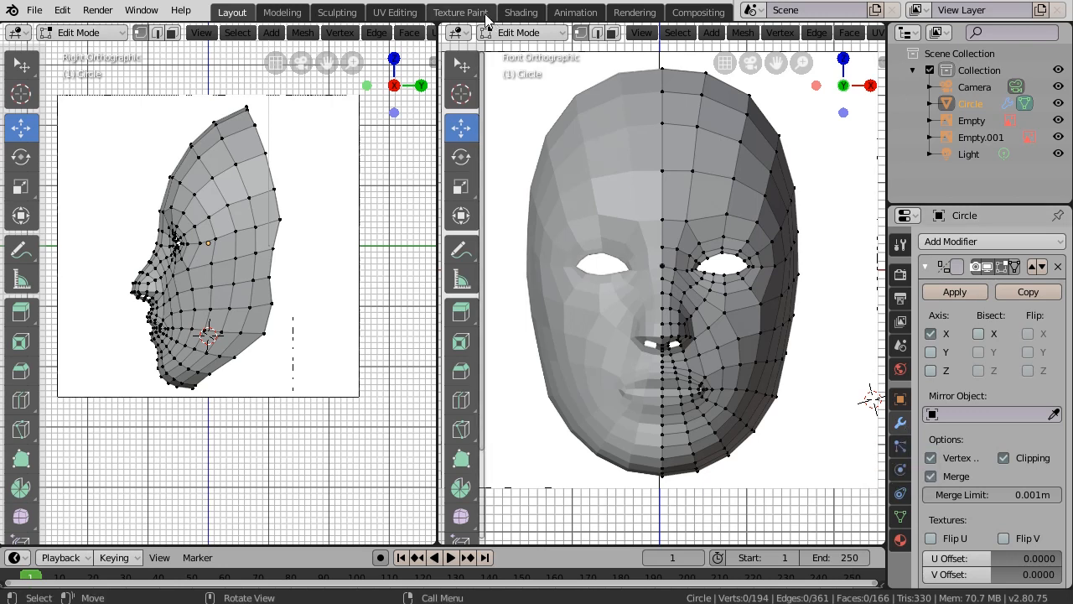
Return the face to Object Mode and add a Subdivision Surface modifier to it.
{"action": "left_click", "coordinate": [518, 32]}
{"action": "left_click", "coordinate": [520, 51]}
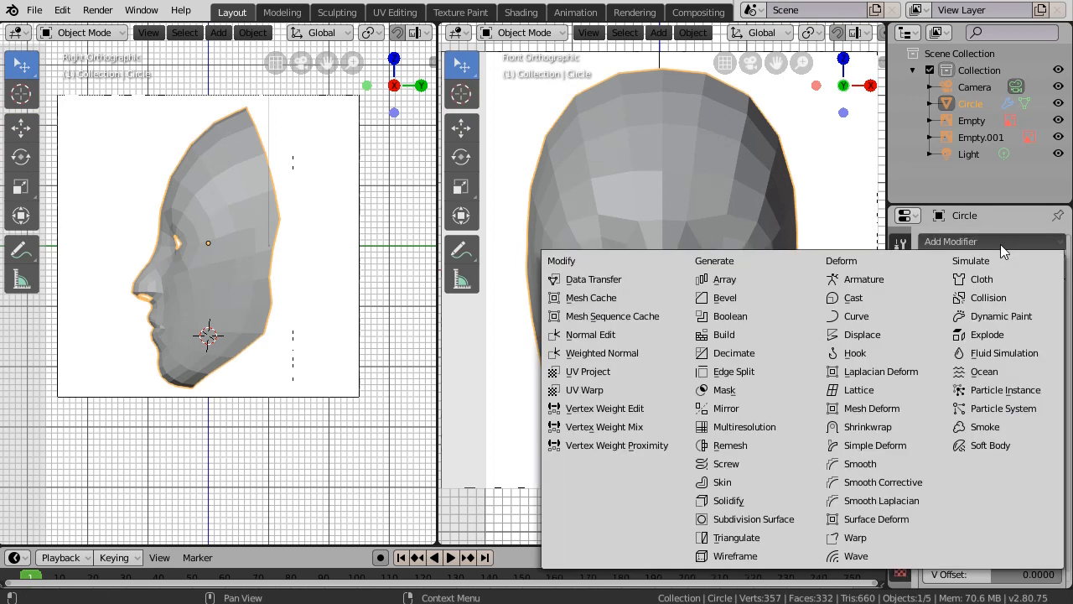
{"action": "left_click", "coordinate": [1001, 243]}
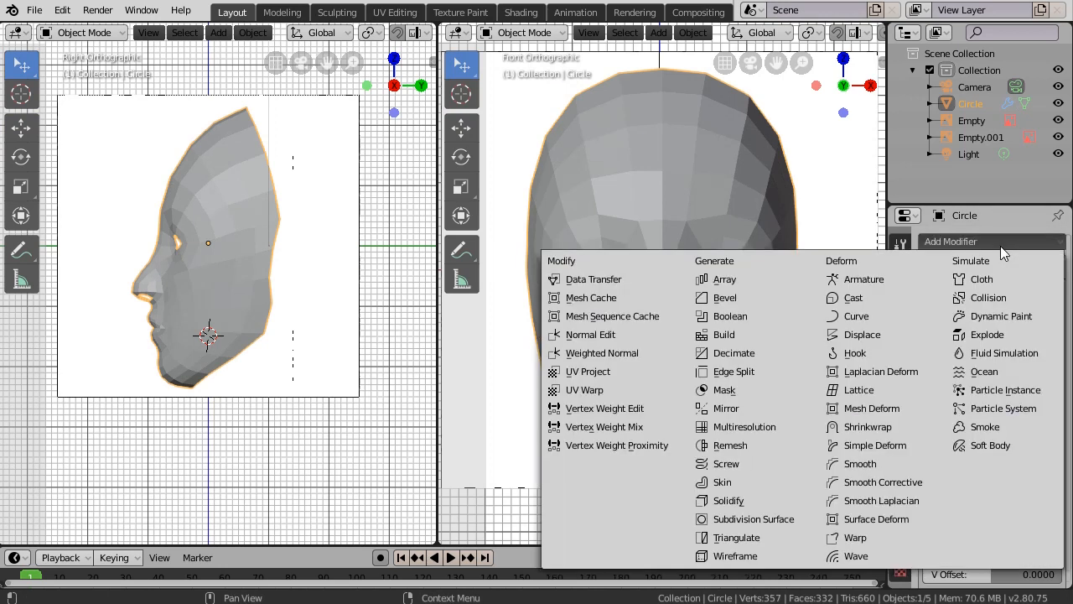
{"action": "left_click", "coordinate": [752, 518]}
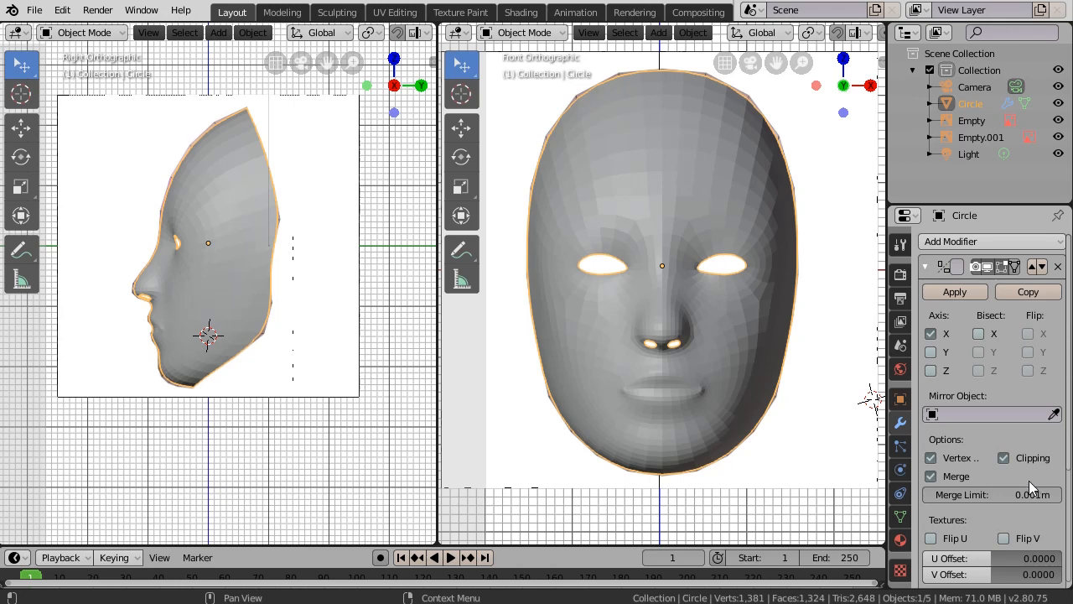
Set the Subdivision Surface modifier's viewport and render levels to 3.
{"action": "scroll", "coordinate": [995, 435], "scroll_direction": "down", "scroll_amount": 4}
{"action": "scroll", "coordinate": [995, 434], "scroll_direction": "down", "scroll_amount": 1}
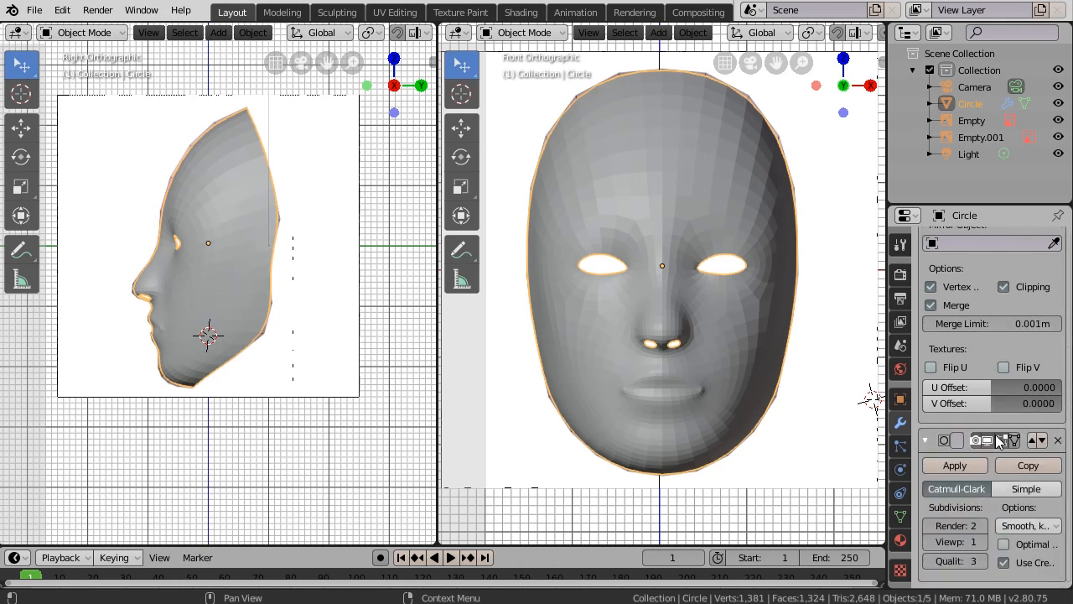
{"action": "left_click", "coordinate": [980, 540]}
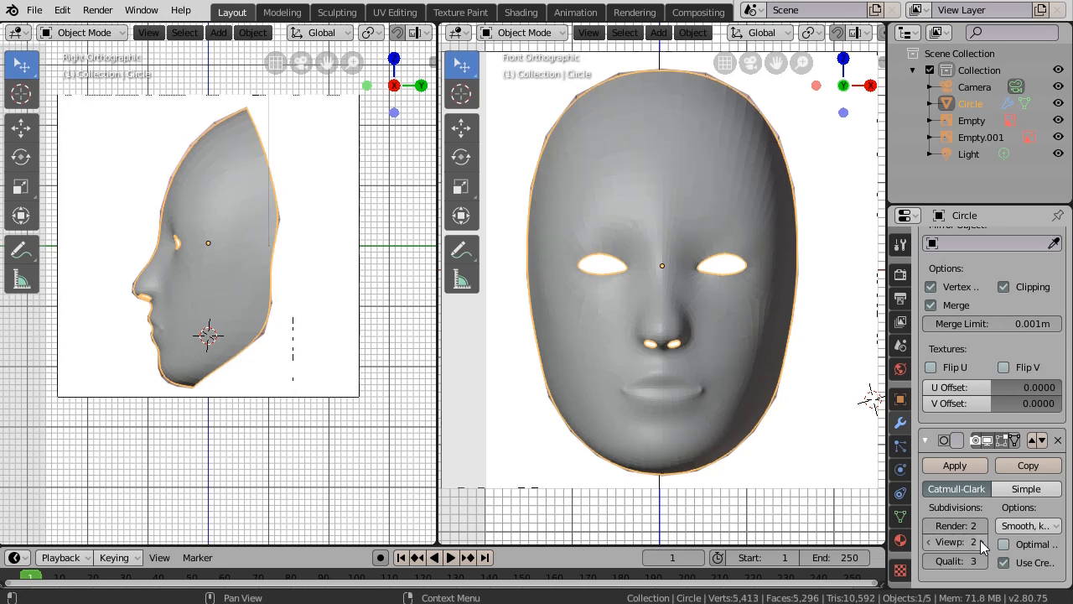
{"action": "left_click", "coordinate": [980, 541]}
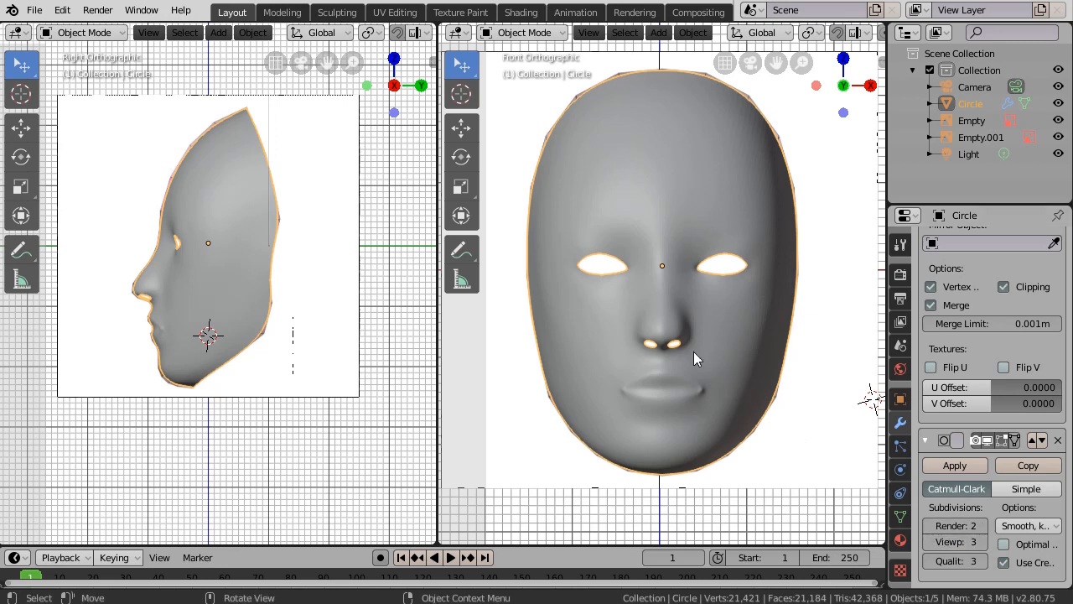
{"action": "left_click", "coordinate": [983, 524]}
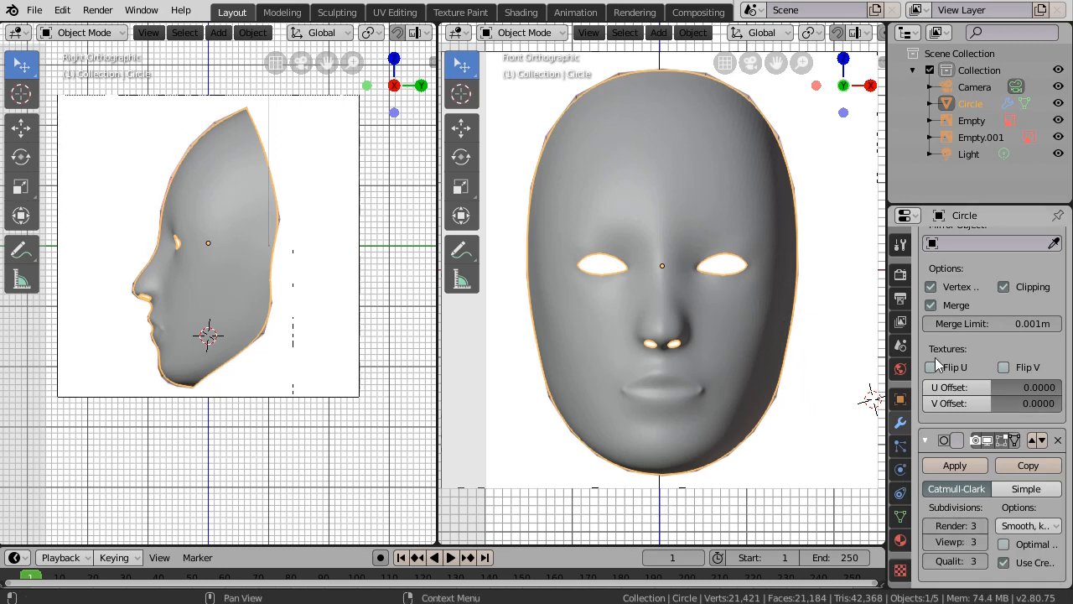
Try applying the Subdivision Surface modifier ahead of the Mirror modifier and undo it.
{"action": "left_click", "coordinate": [955, 466]}
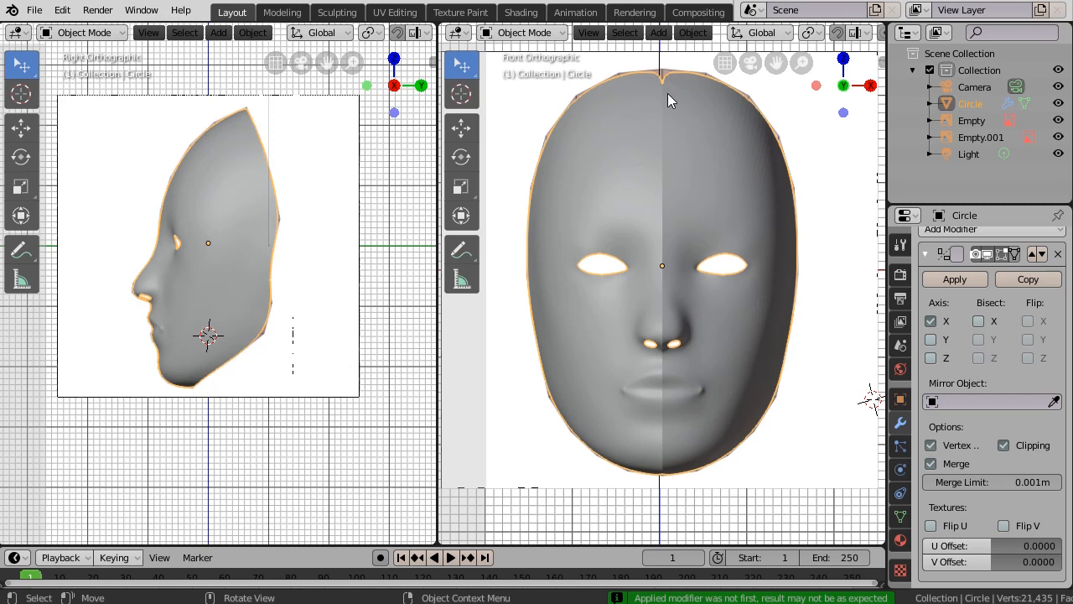
{"action": "key", "text": "ctrl+z"}
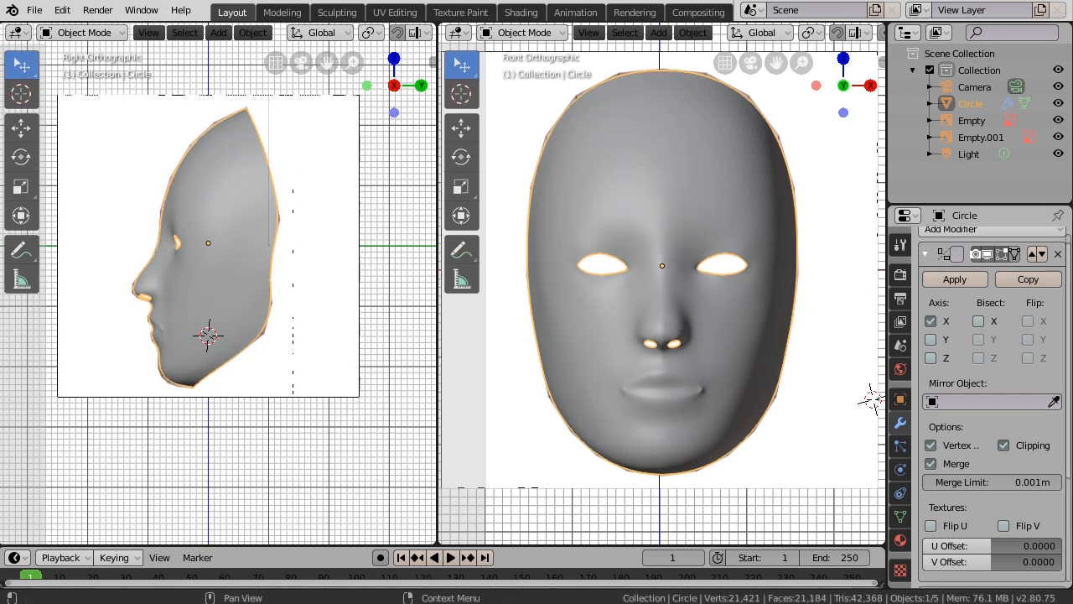
Apply the face's Mirror modifier first and its Subdivision Surface modifier second.
{"action": "scroll", "coordinate": [981, 365], "scroll_direction": "up", "scroll_amount": 1}
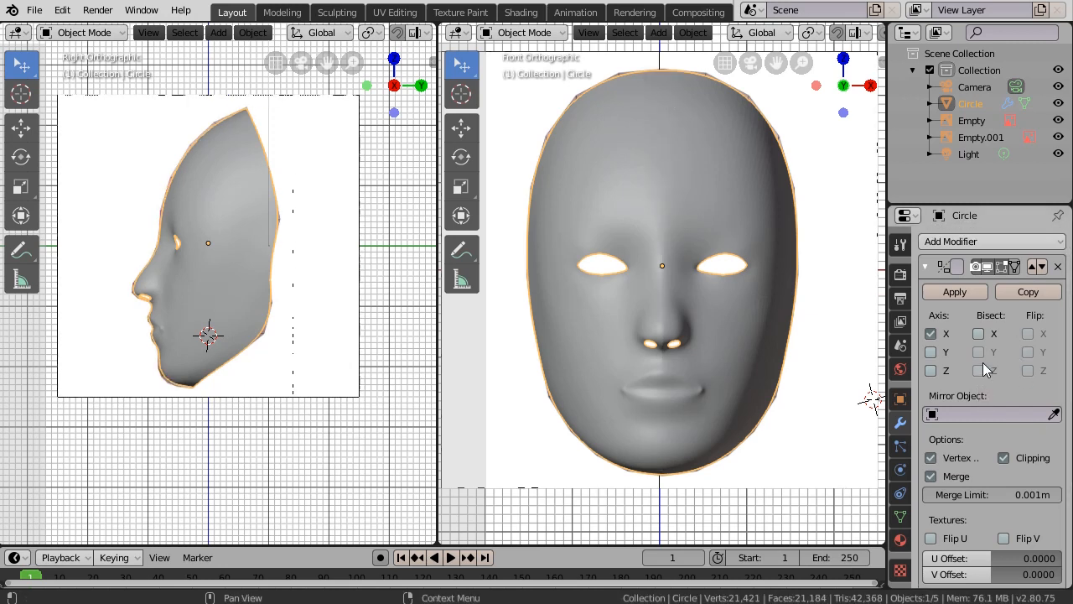
{"action": "left_click", "coordinate": [956, 292]}
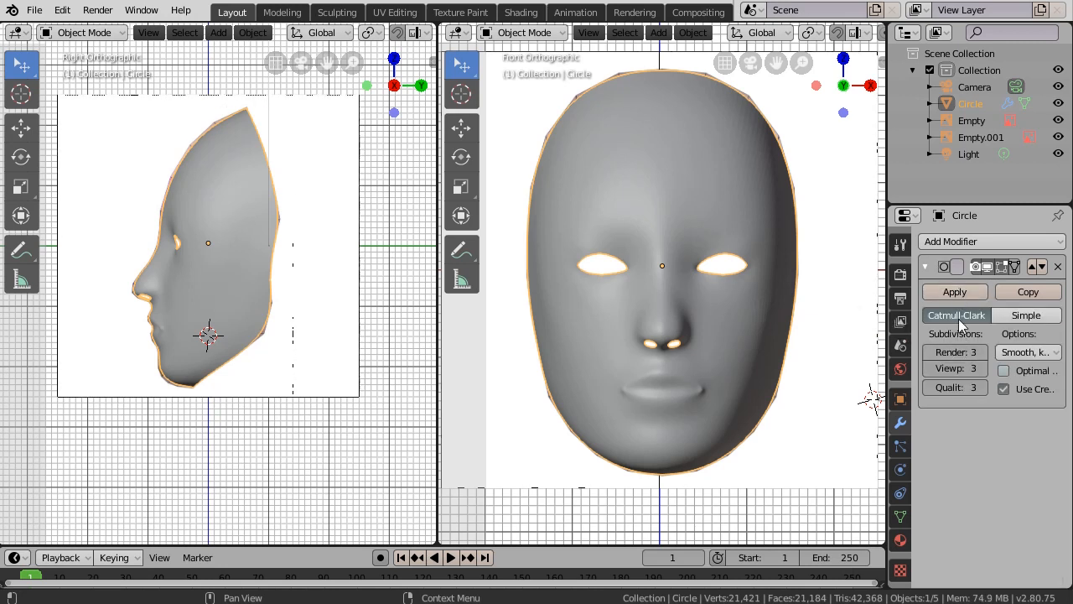
{"action": "left_click", "coordinate": [959, 290]}
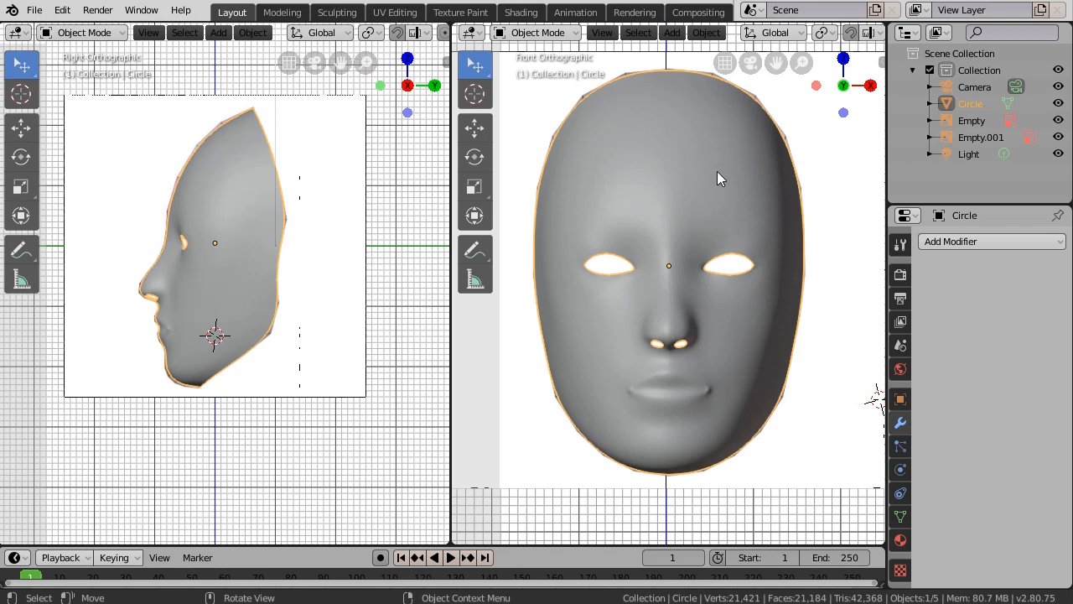
Shade the face mesh smooth and inspect its surface from an angled perspective.
{"action": "middle_click_drag", "start_coordinate": [717, 171], "coordinate": [653, 195]}
{"action": "scroll", "coordinate": [763, 128], "scroll_direction": "up", "scroll_amount": 3}
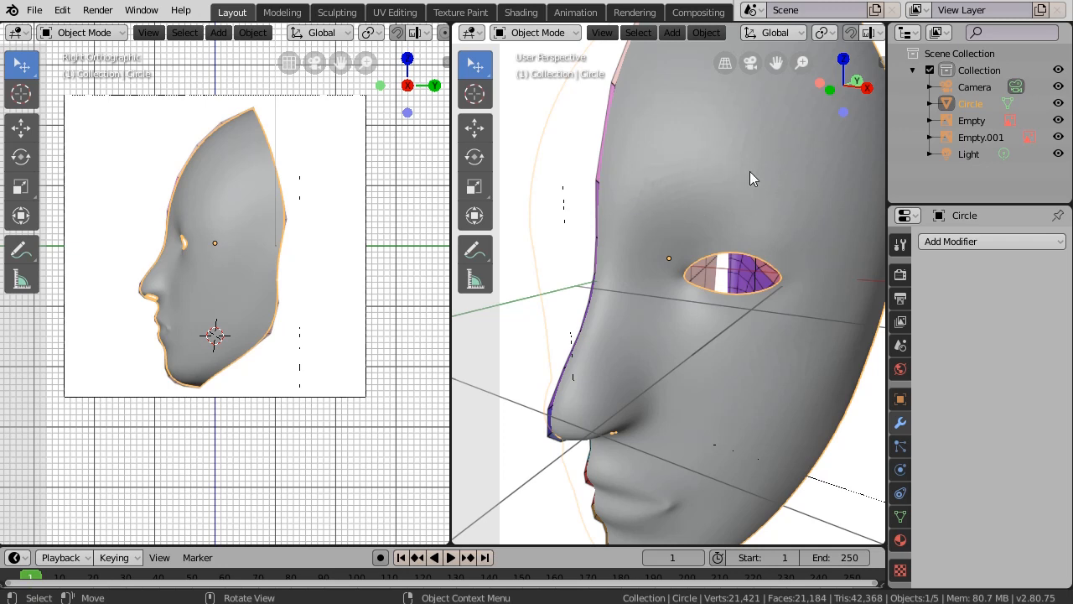
{"action": "scroll", "coordinate": [732, 176], "scroll_direction": "down", "scroll_amount": 2}
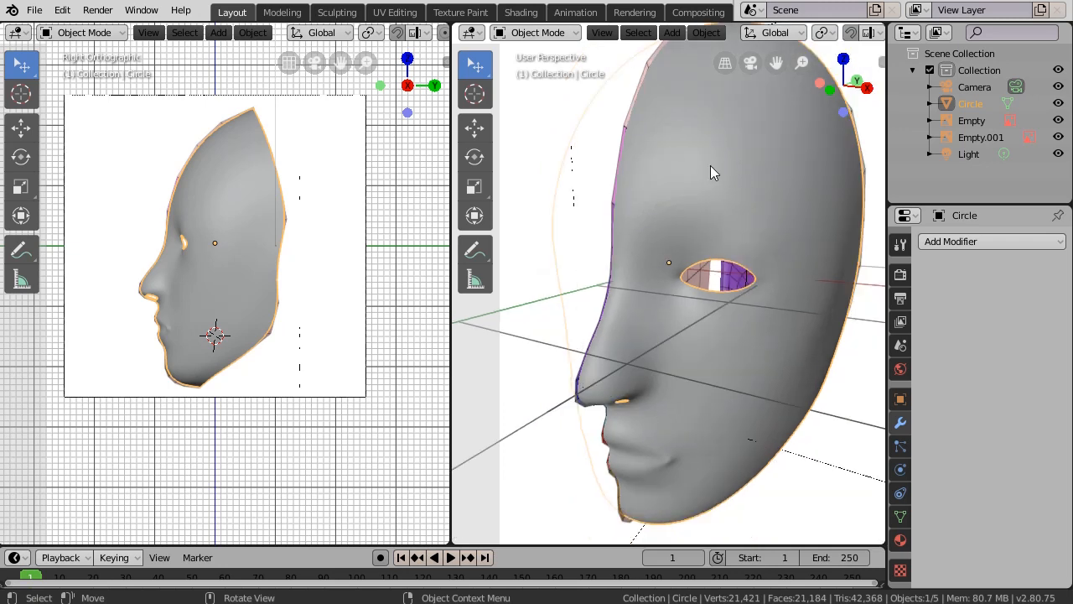
{"action": "right_click", "coordinate": [729, 151]}
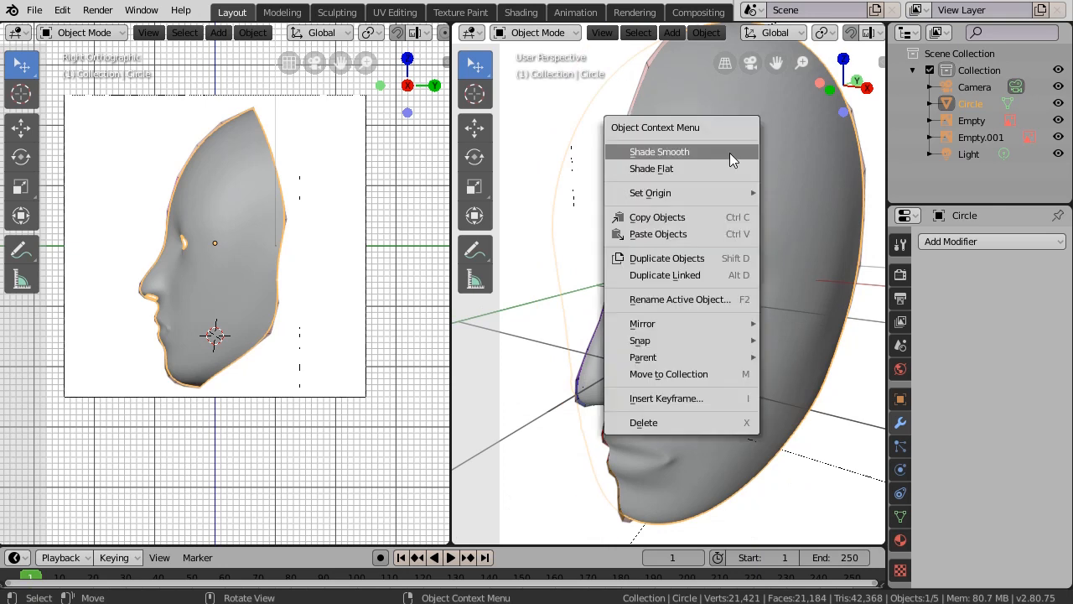
{"action": "left_click", "coordinate": [665, 151]}
{"action": "middle_click_drag", "start_coordinate": [755, 150], "coordinate": [779, 160]}
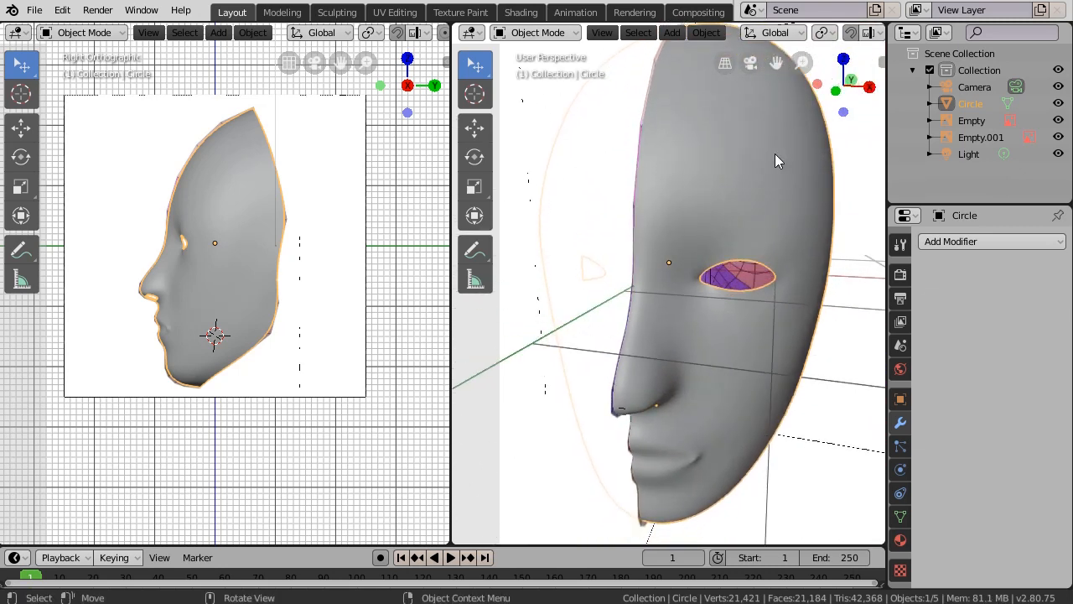